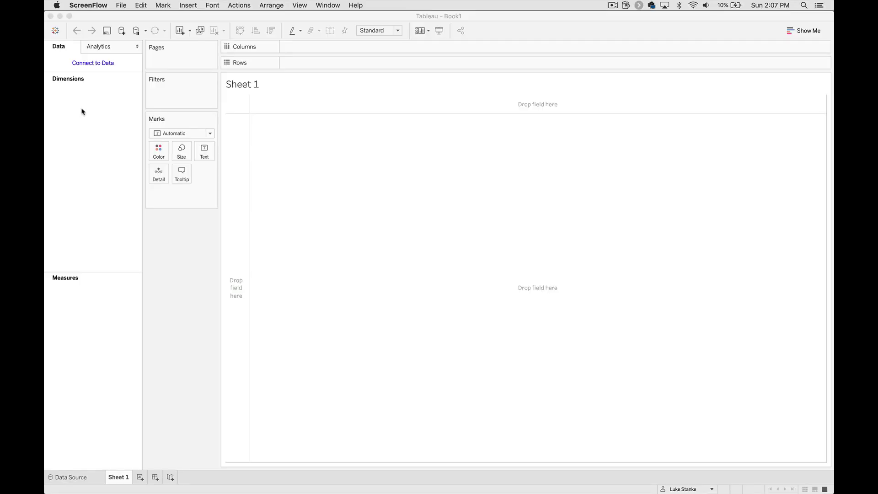
Connect the workbook to the saved data source Sample - Superstore
click(102, 62)
click(101, 63)
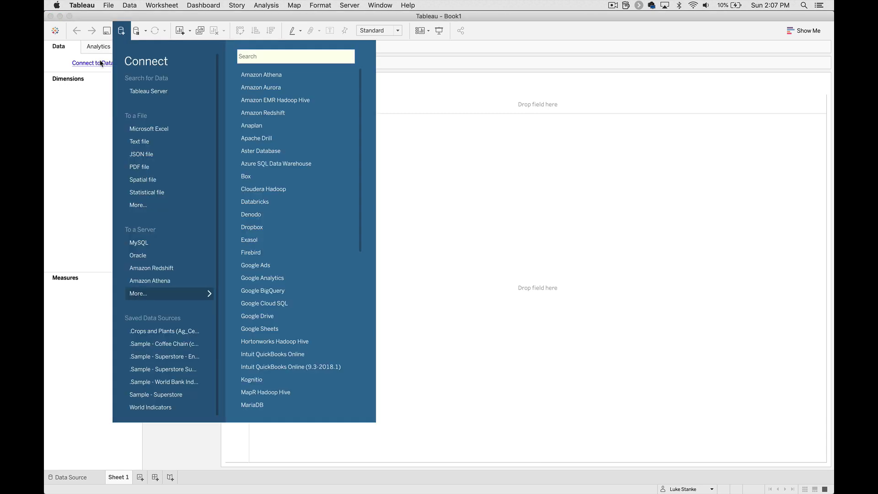
click(158, 394)
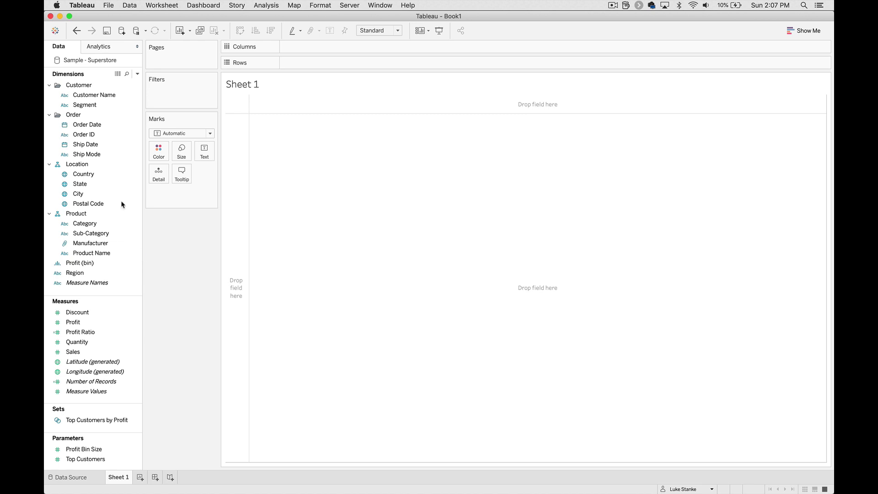
Find the State field, add it to the marks as detail and set the mark type to Map
key(super+f)
text(state)
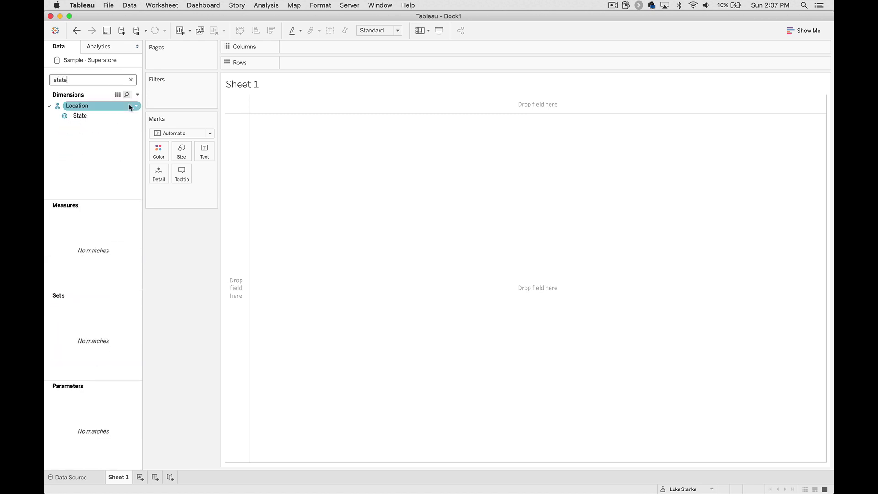
drag(115, 114, 187, 176)
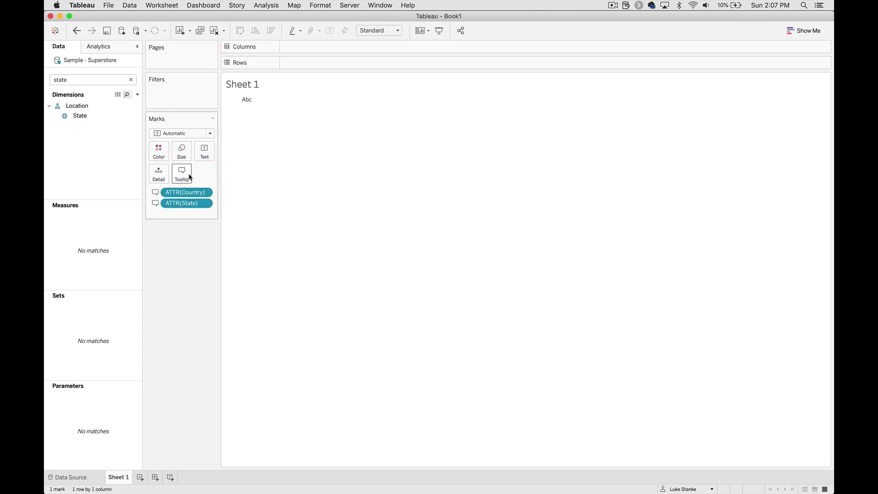
key(super+z)
drag(97, 116, 164, 173)
click(176, 134)
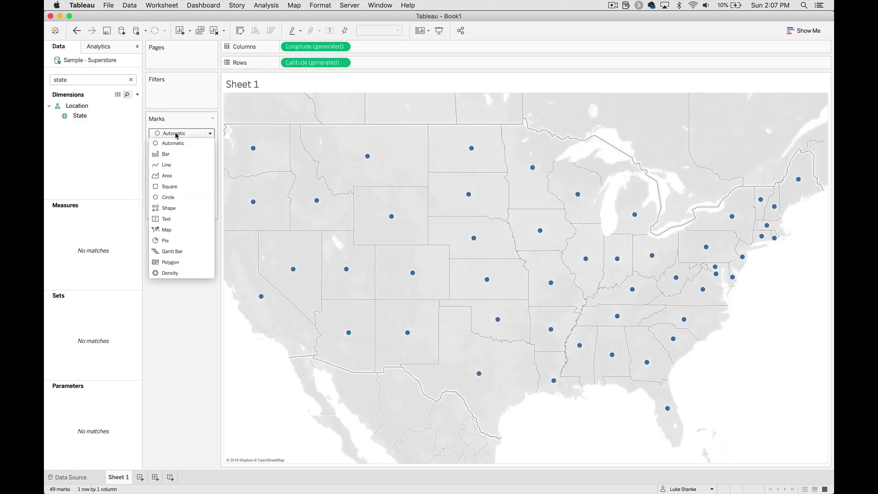
click(166, 230)
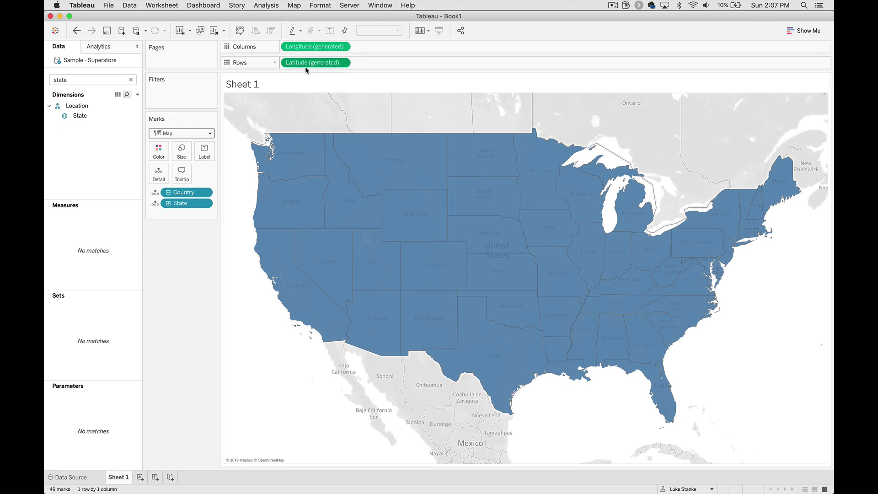
Remove the generated longitude, the generated latitude and Country from the view, keeping only State on detail
drag(295, 64, 68, 169)
drag(185, 203, 63, 181)
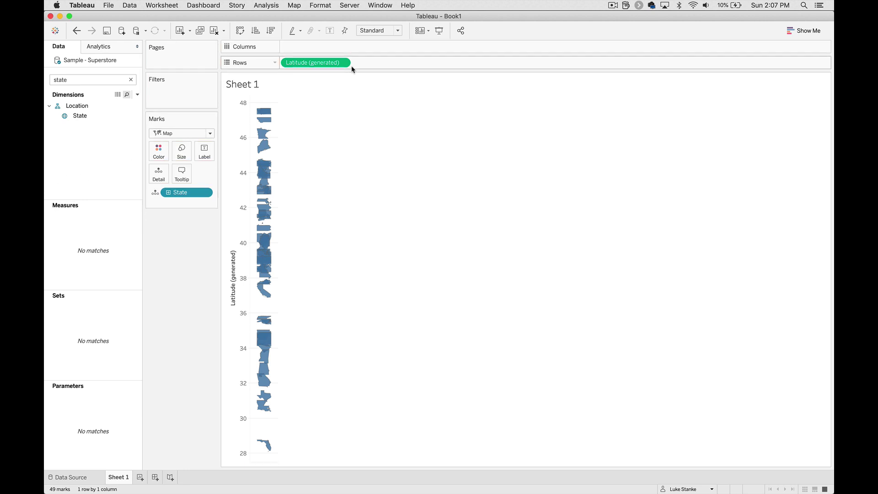
drag(350, 64, 64, 196)
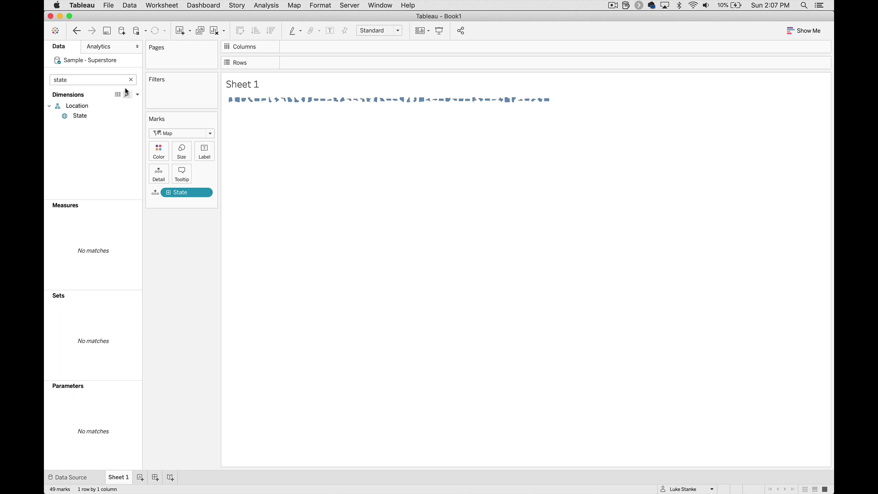
Start a new calculated field
click(137, 94)
click(128, 106)
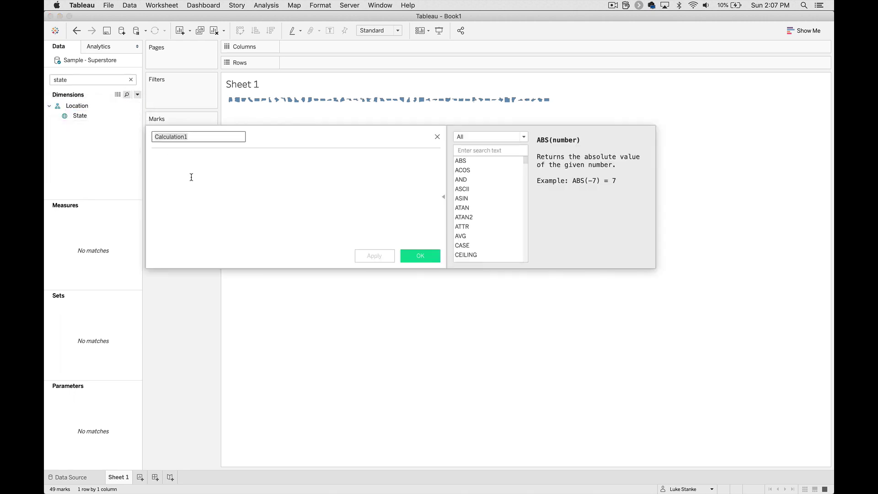
text(RU)
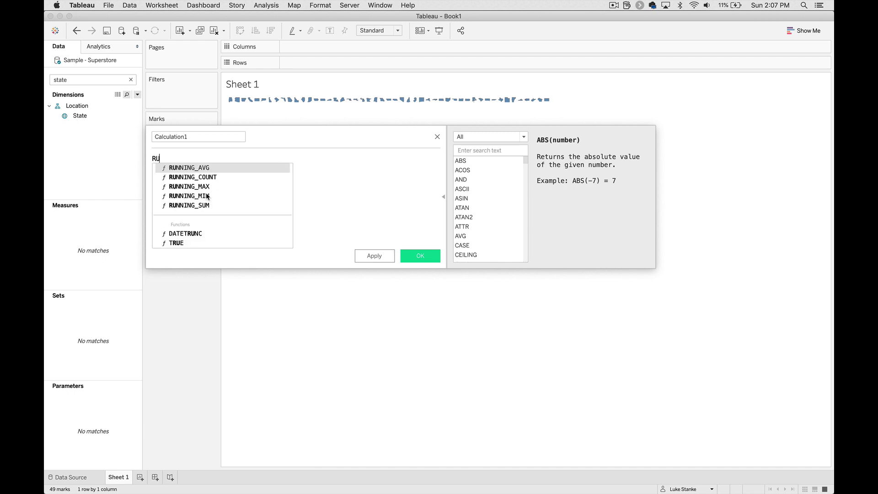
text(NNING_SU)
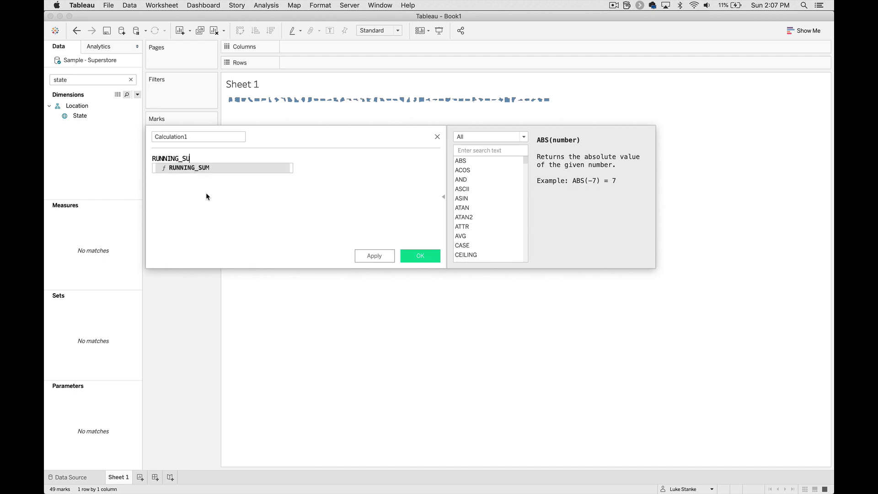
text(M)
key(BackSpace)
key(BackSpace)
key(BackSpace)
key(BackSpace)
key(BackSpace)
key(BackSpace)
key(BackSpace)
key(BackSpace)
key(BackSpace)
key(BackSpace)
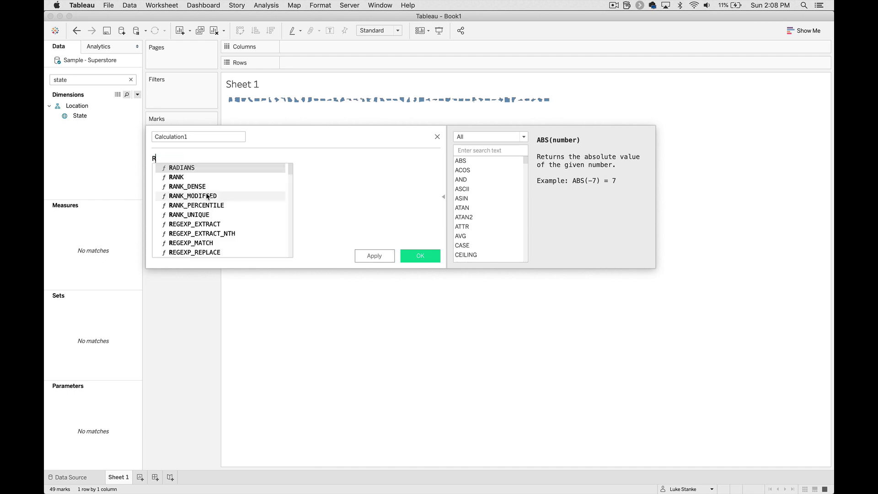
Enter the formula RANK_UNIQUE(SUM([Sales]), 'desc') for the calculated field
text(ANK)
key(Return)
key(BackSpace)
key(BackSpace)
text(_U)
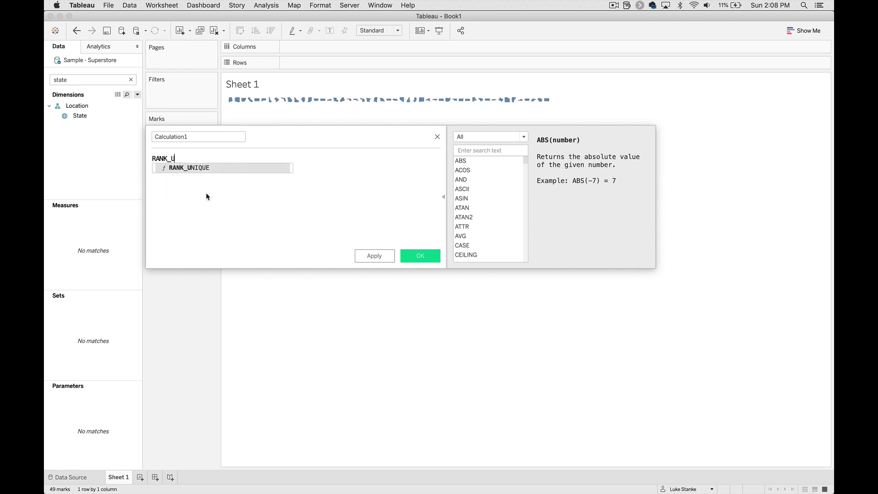
key(Return)
text(SUM(sa)
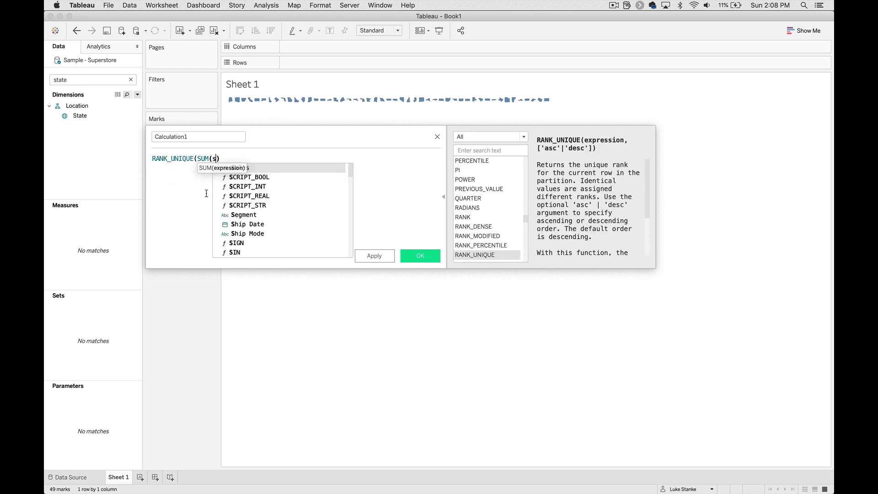
key(Return)
text())
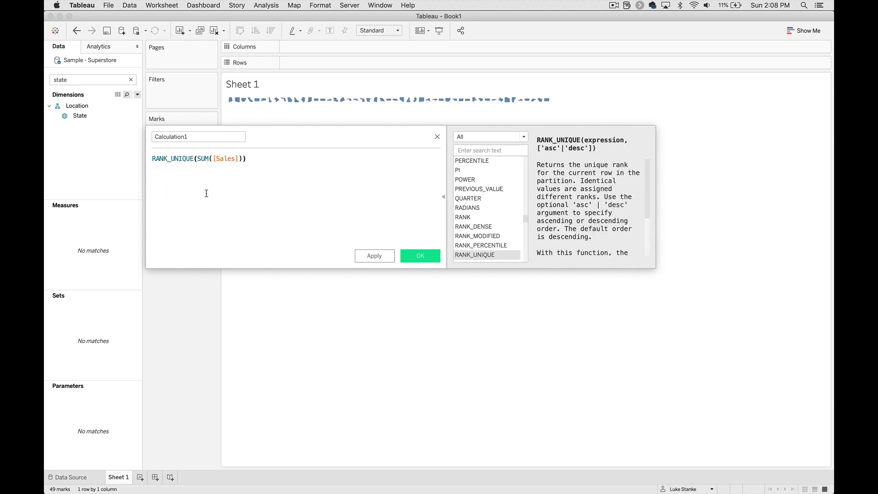
text(, )
text('desc)
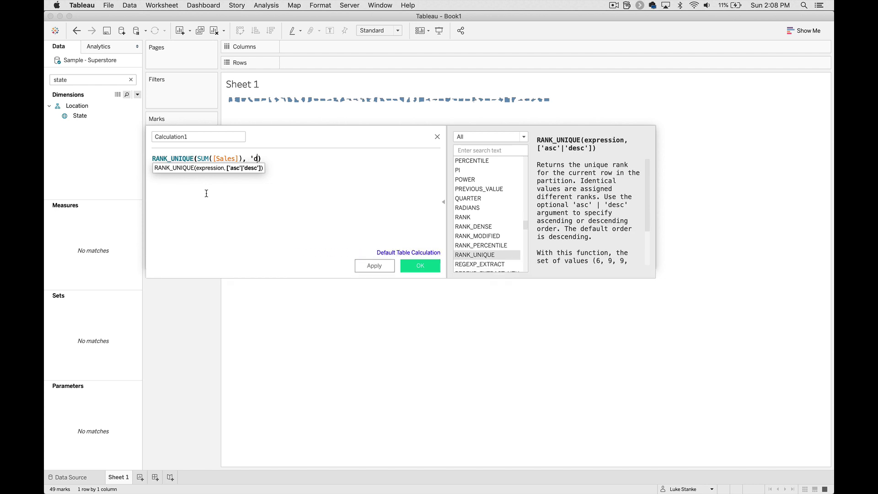
text(')
Set the calculation's default table calculation to compute using State
click(399, 253)
click(466, 219)
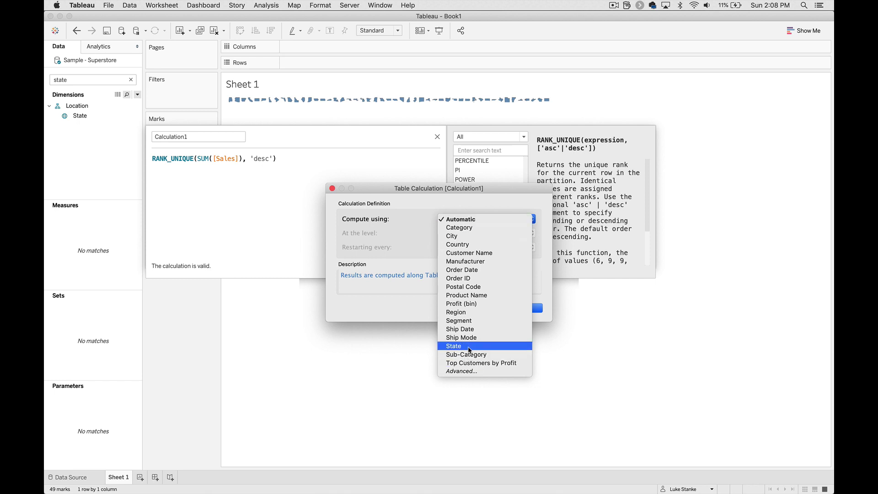
click(462, 346)
click(522, 310)
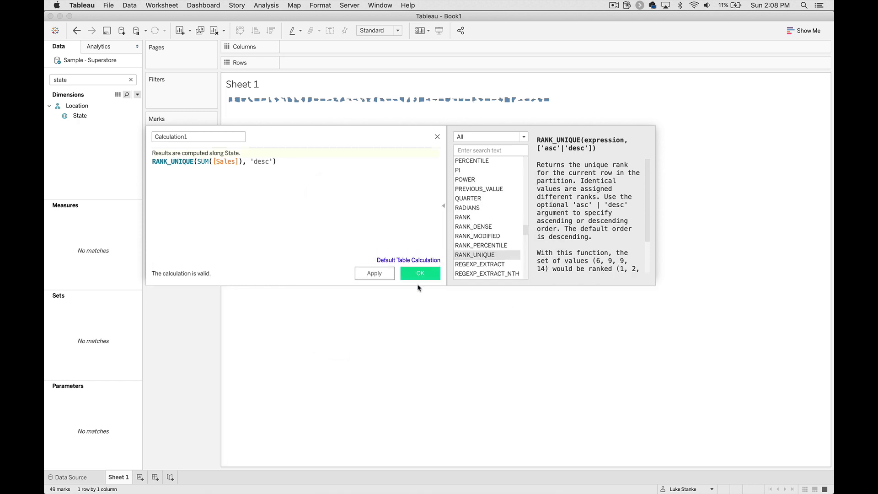
Name the calculated field "Sales | State Rank" and save it
double_click(198, 138)
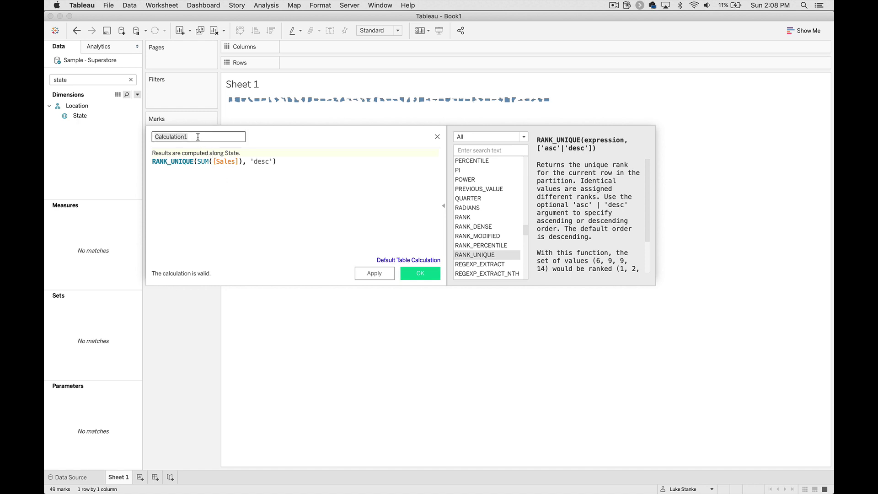
text(Sales | State Rank)
click(374, 273)
click(420, 273)
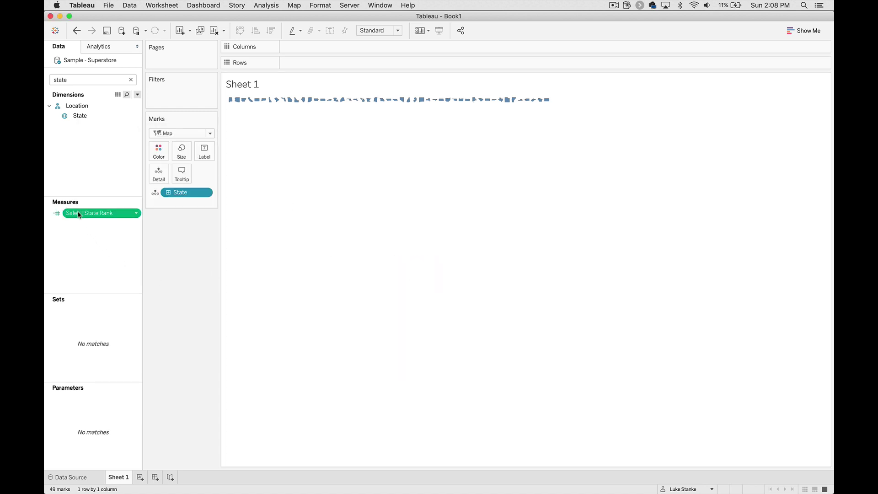
Create another calculated field with the formula ([Sales | State Rank] - 1) % 5
click(137, 94)
click(127, 105)
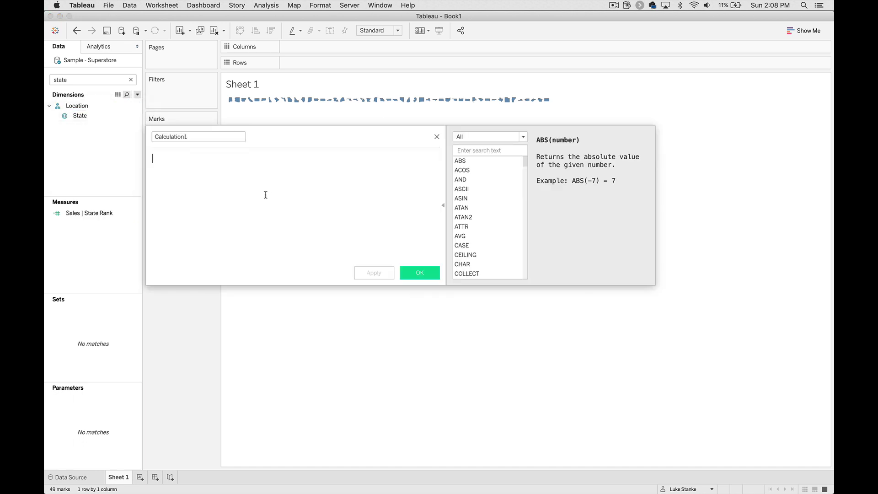
text(Sal)
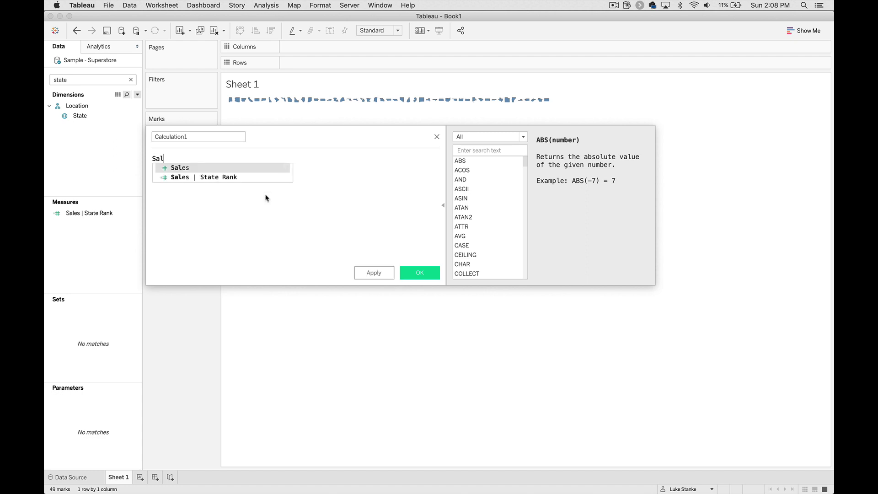
key(Down)
key(Return)
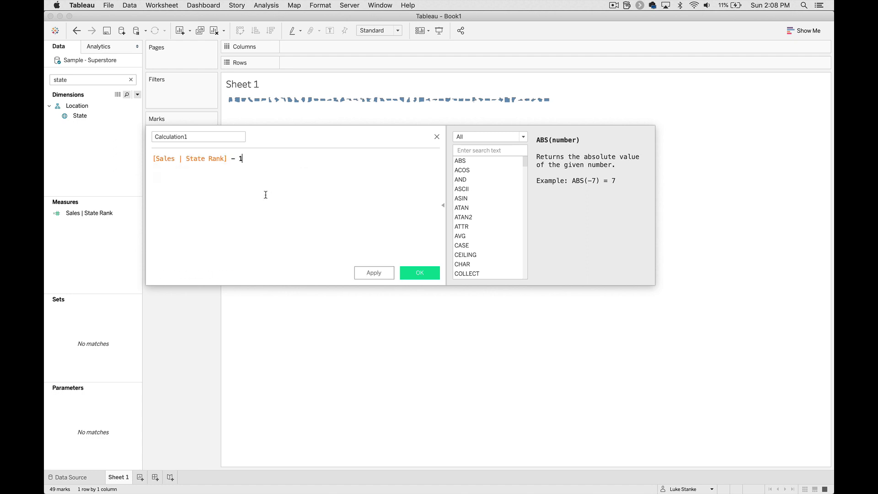
key(super+Left)
text(()
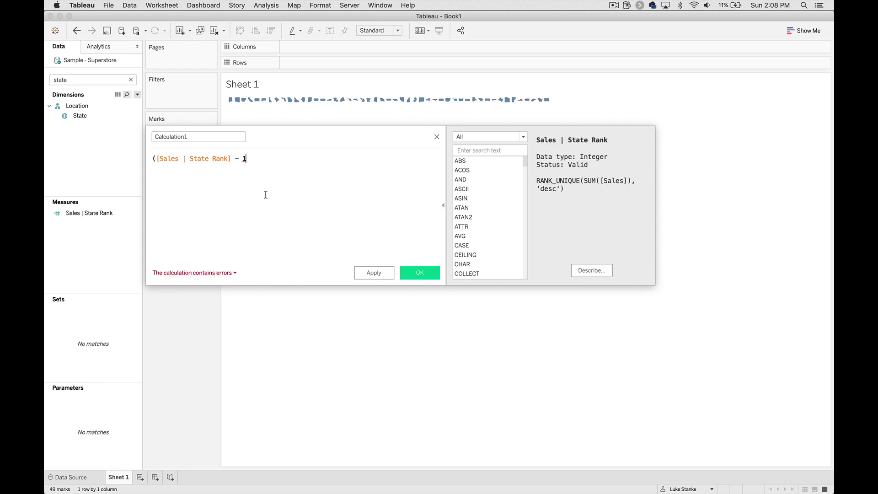
text())
Name the modulo calculation "Columns" and save it
double_click(196, 136)
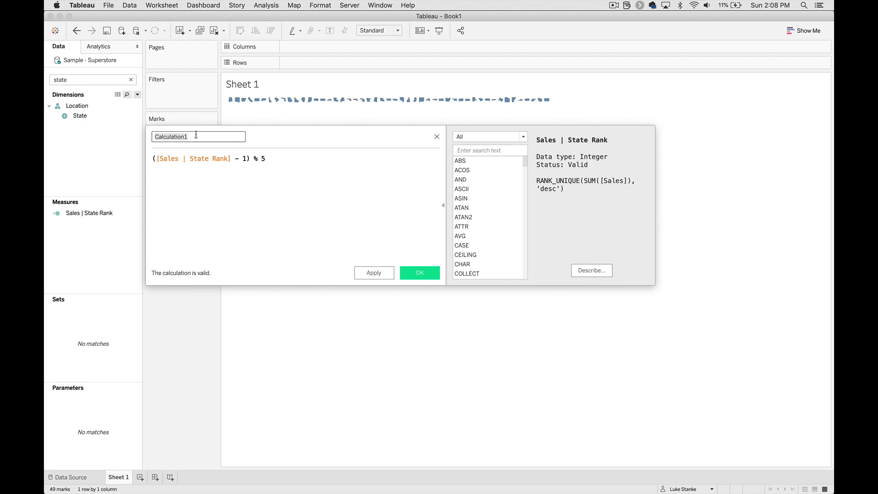
text(Columns)
click(417, 279)
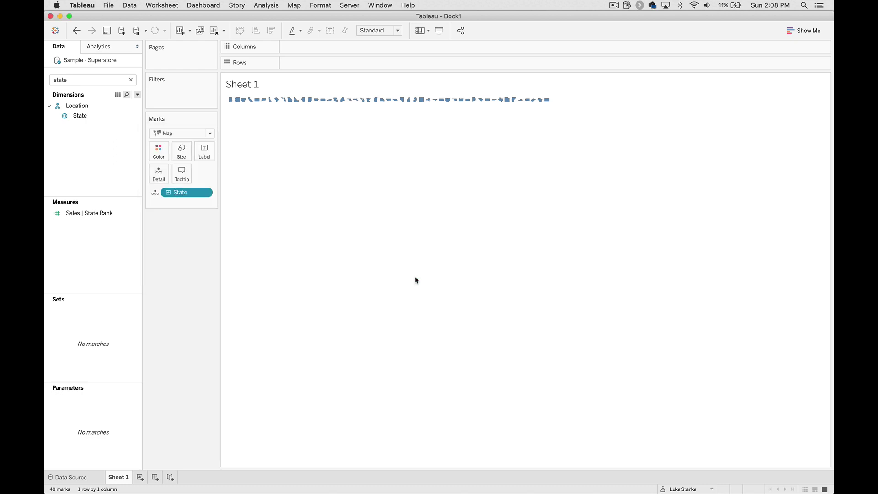
Search the data fields for "col" and place the Columns calculation on the Columns shelf
double_click(76, 80)
text(col)
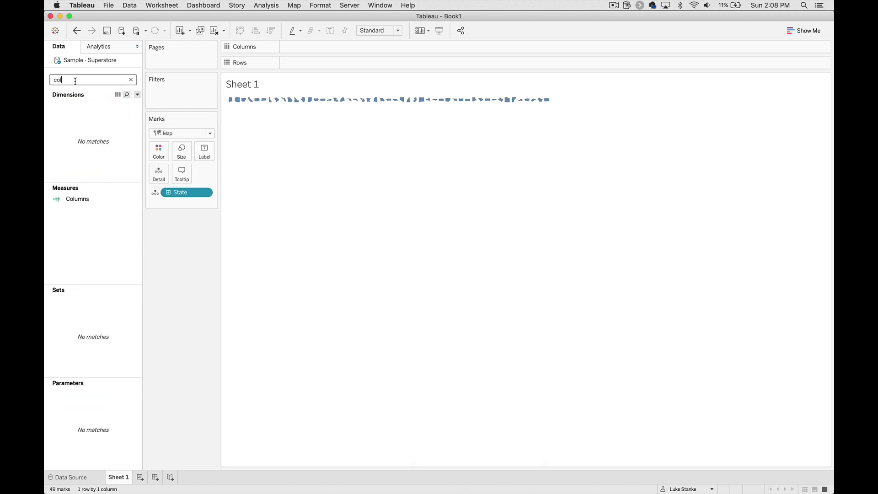
drag(89, 200, 337, 50)
click(342, 48)
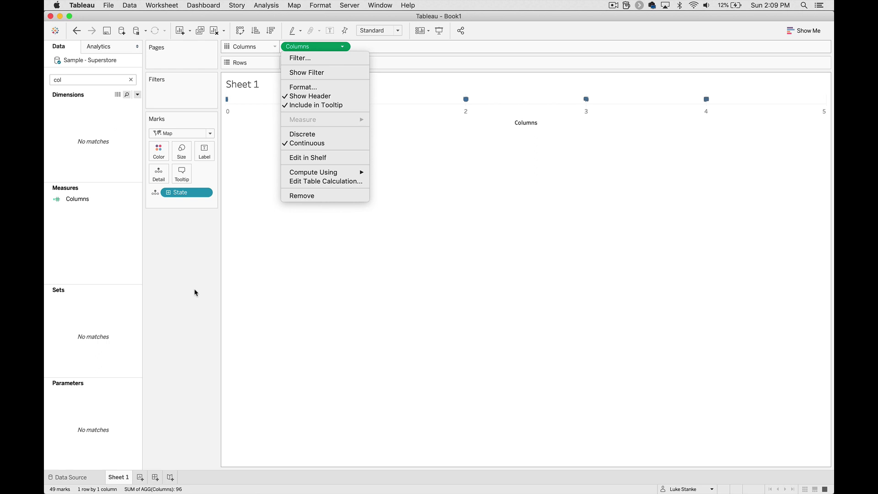
click(264, 102)
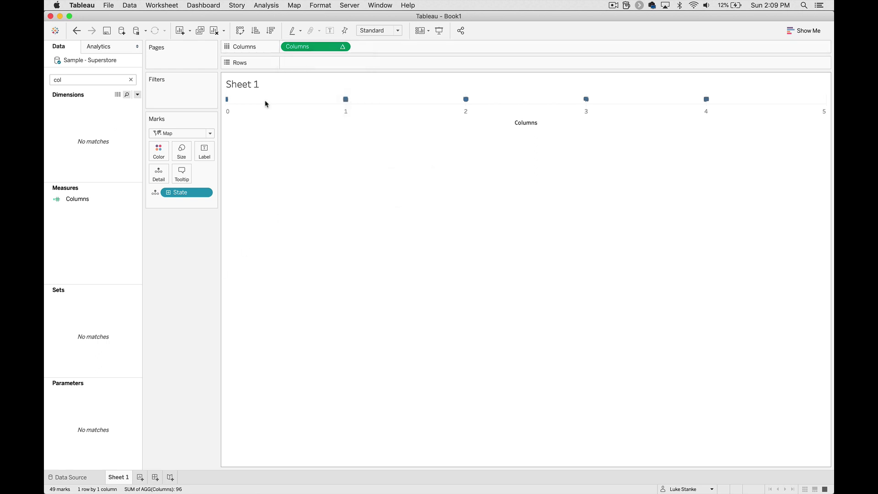
Try to give the Columns axis a fixed range starting at -.5
right_click(259, 113)
click(265, 117)
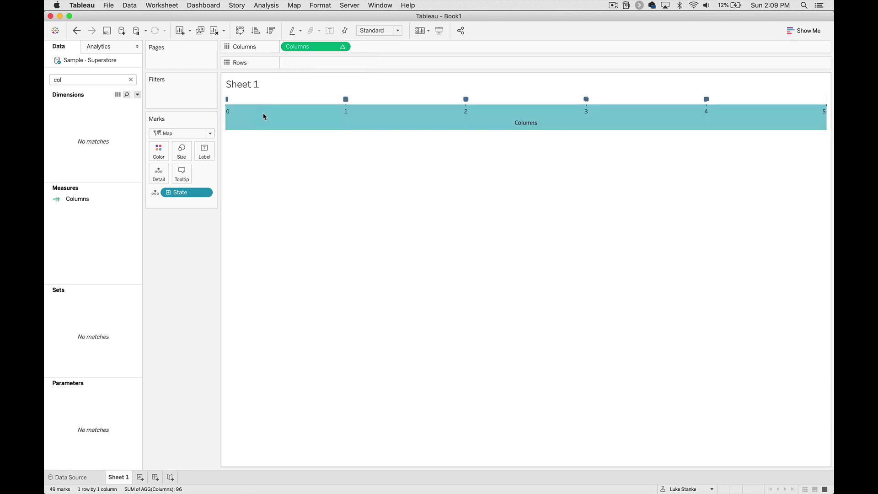
click(359, 202)
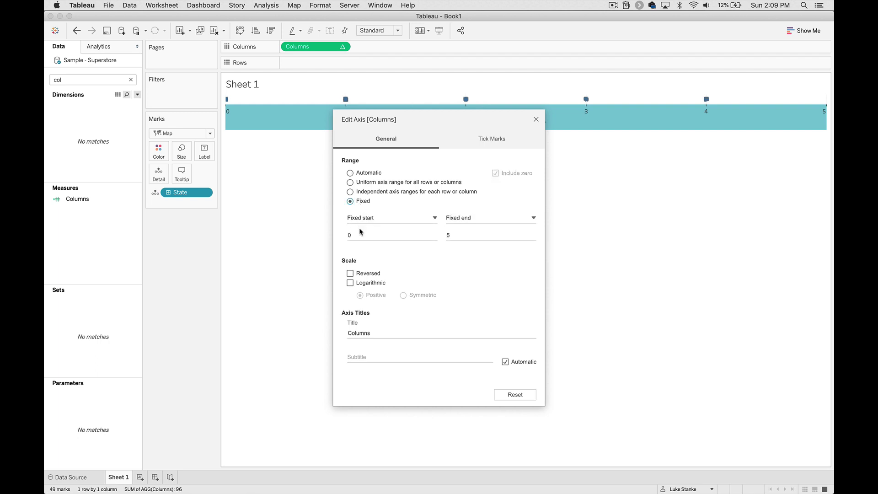
click(360, 233)
text(-.5)
key(Tab)
key(Tab)
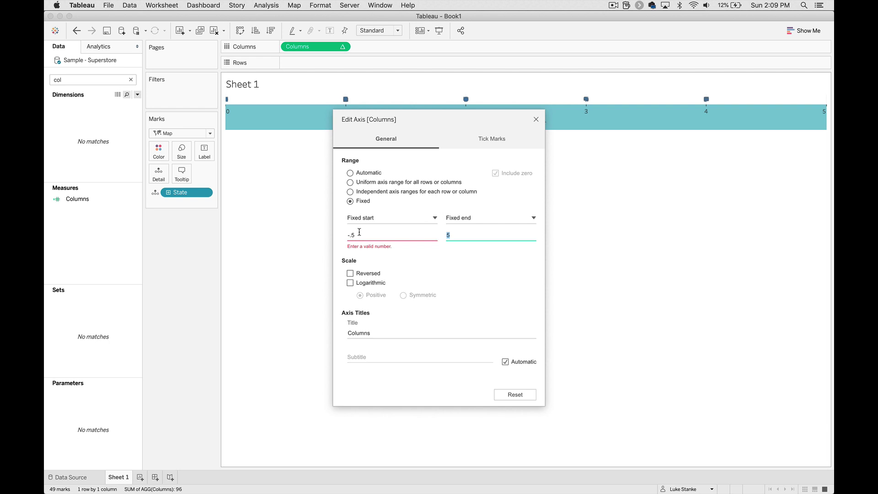
click(536, 120)
Change the expression of the field on the Columns shelf to FLOAT([Columns])
double_click(313, 49)
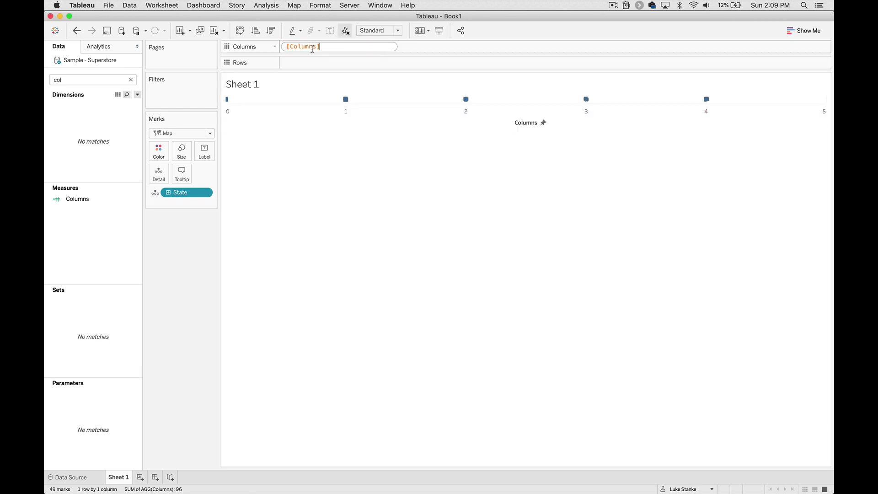
text(FLOAT()
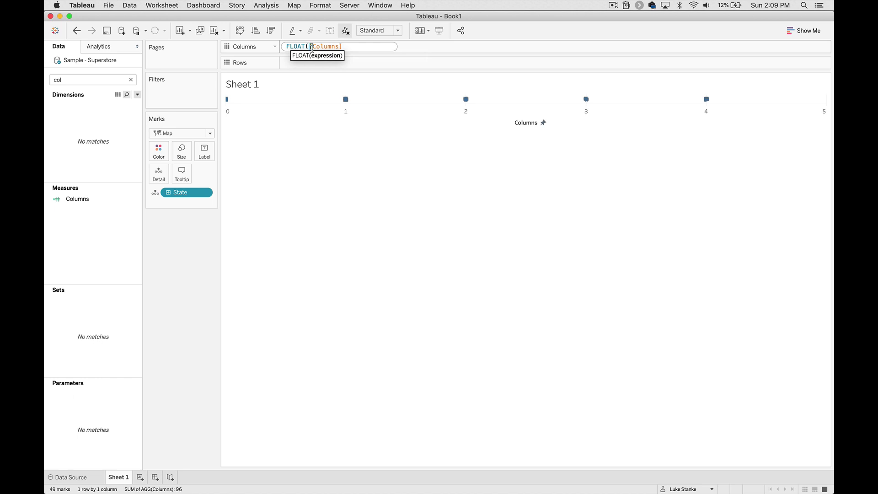
text())
key(Return)
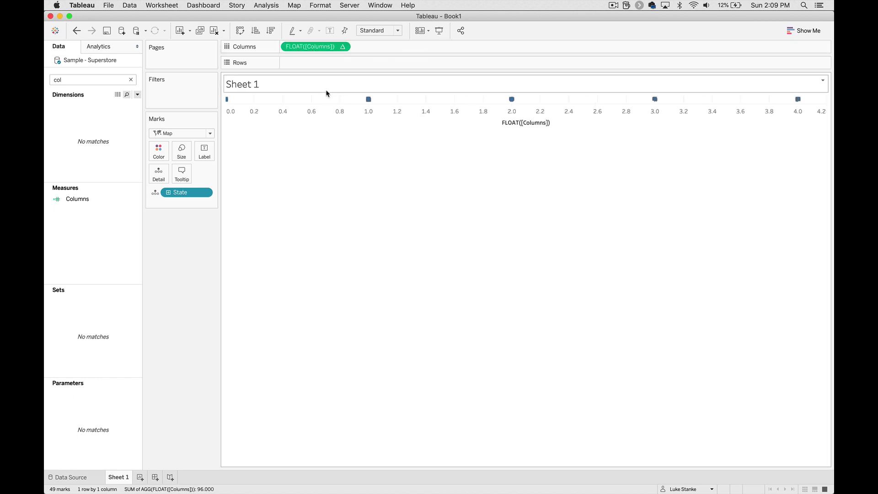
Give the FLOAT([Columns]) axis a fixed range from -.5 to 4.5
right_click(294, 116)
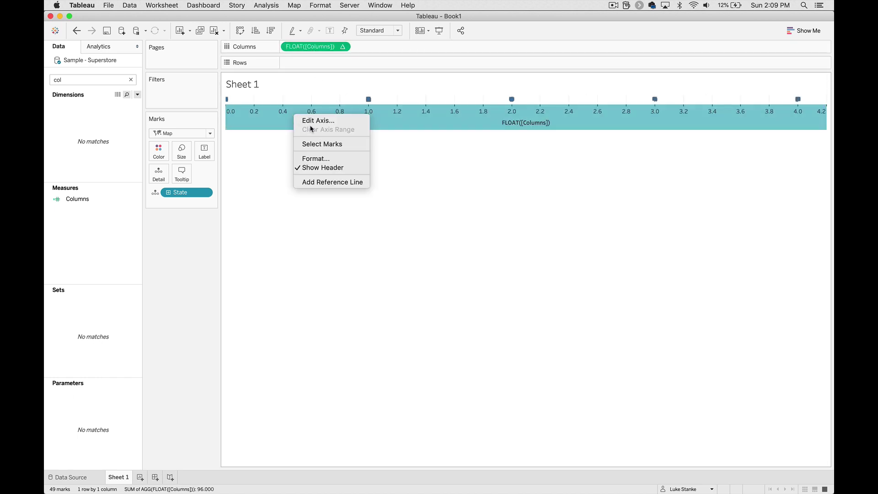
click(308, 120)
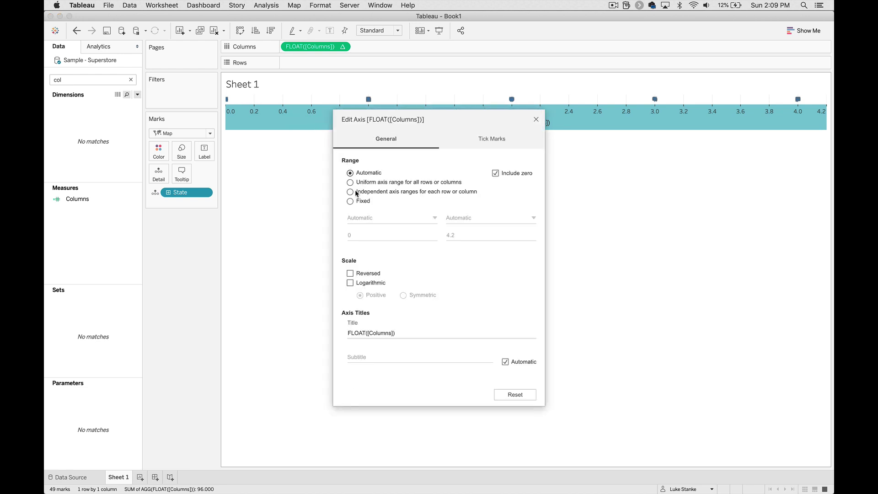
click(356, 203)
click(358, 238)
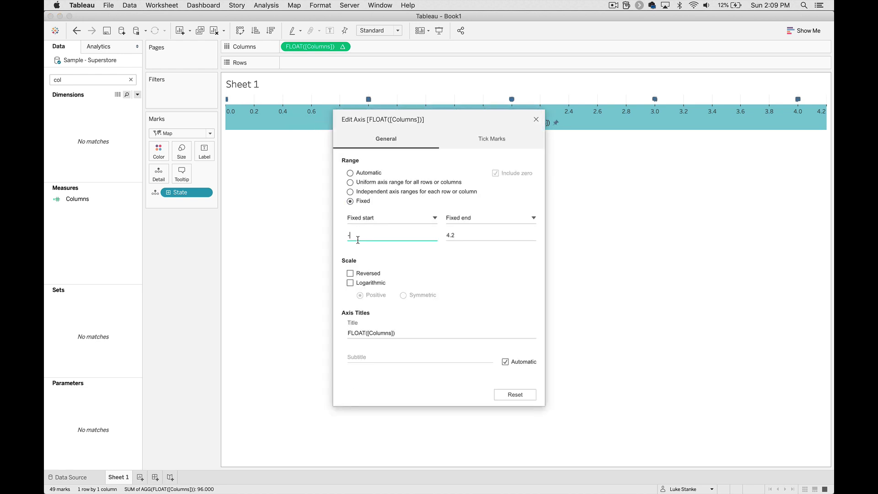
text(-.5)
key(Tab)
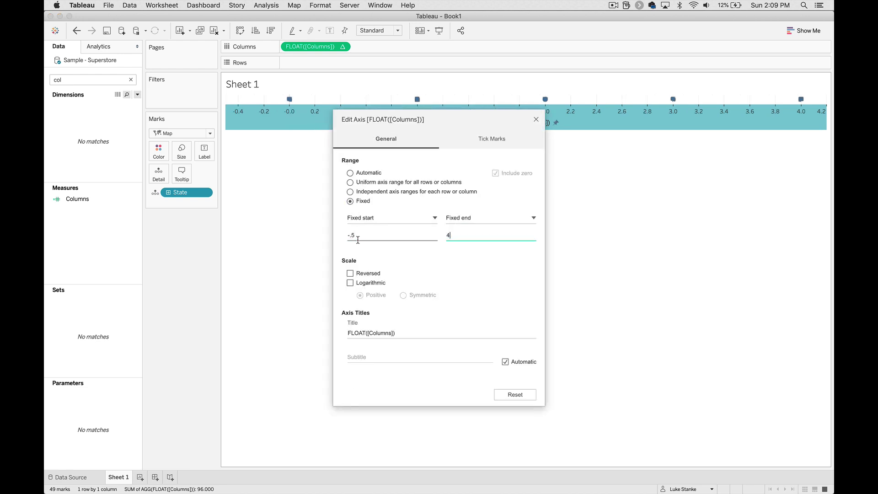
click(536, 120)
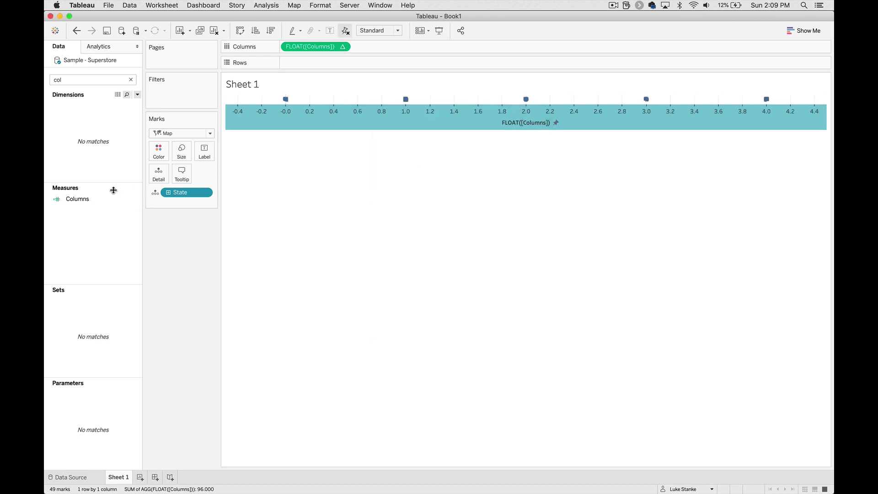
Create a calculated field named "Rows" and begin its formula with [Sales | State Rank]
click(137, 95)
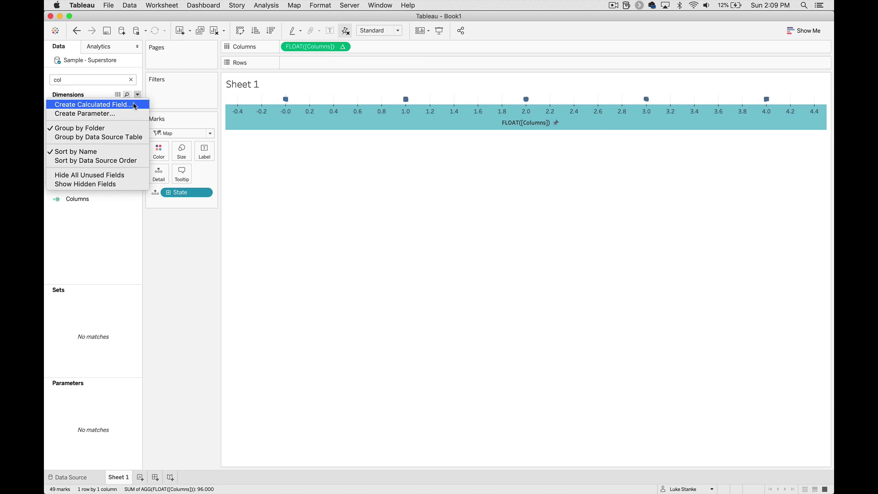
click(133, 105)
text(Rows)
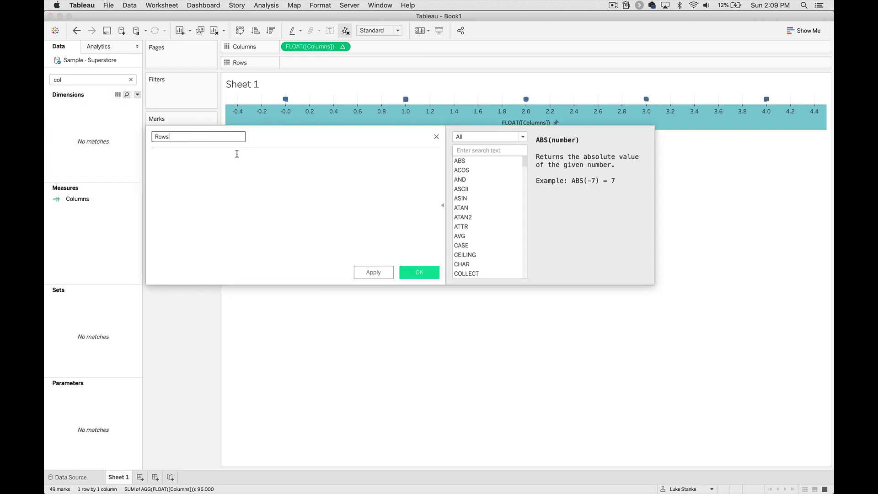
click(237, 153)
text(Stat)
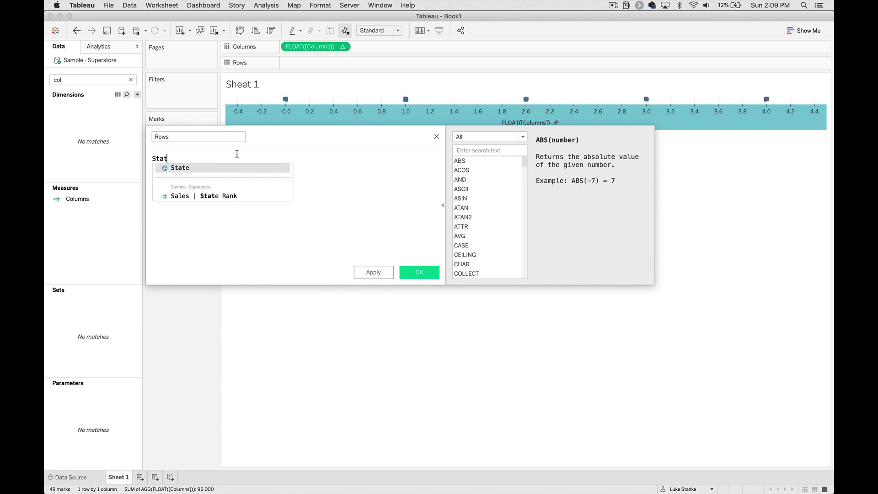
key(Down)
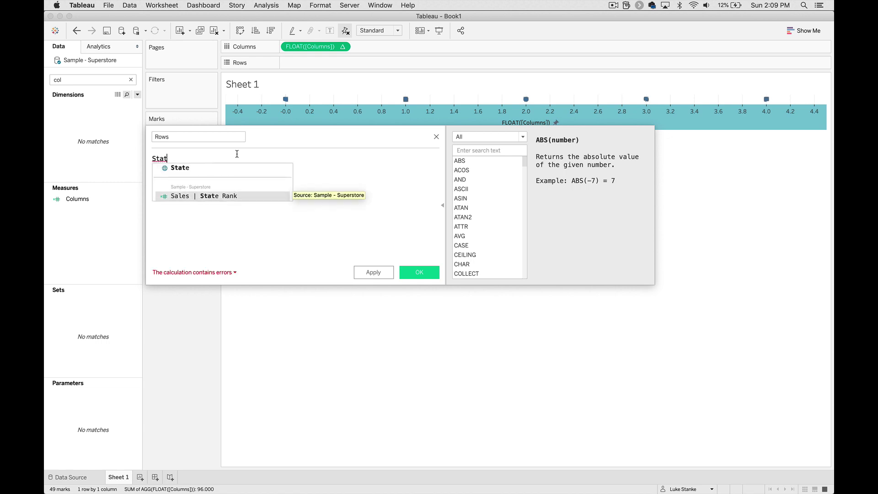
key(Return)
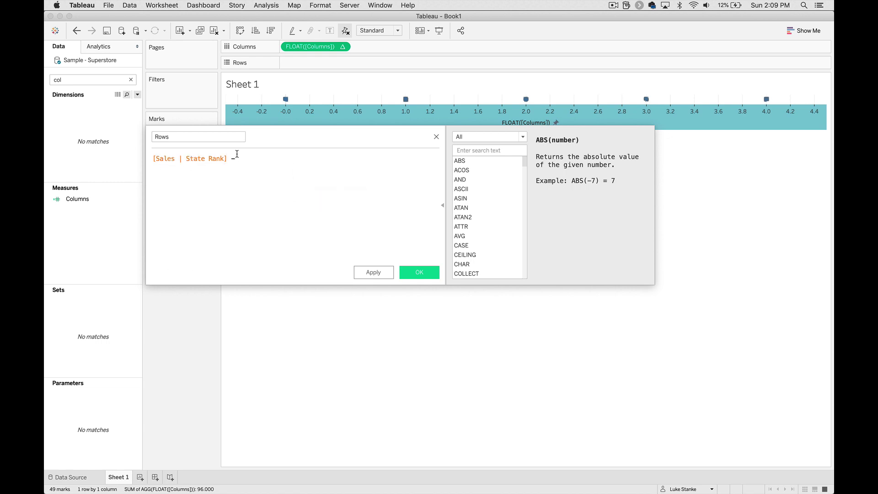
Extend the Rows formula to ([Sales | State Rank] - 1) - [Columns]
key(super+Left)
text(()
key(super+Right)
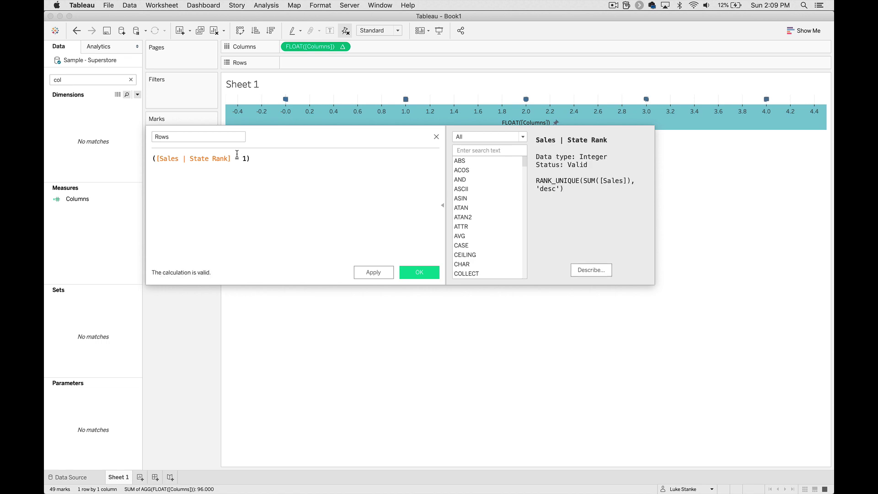
text(- Mo)
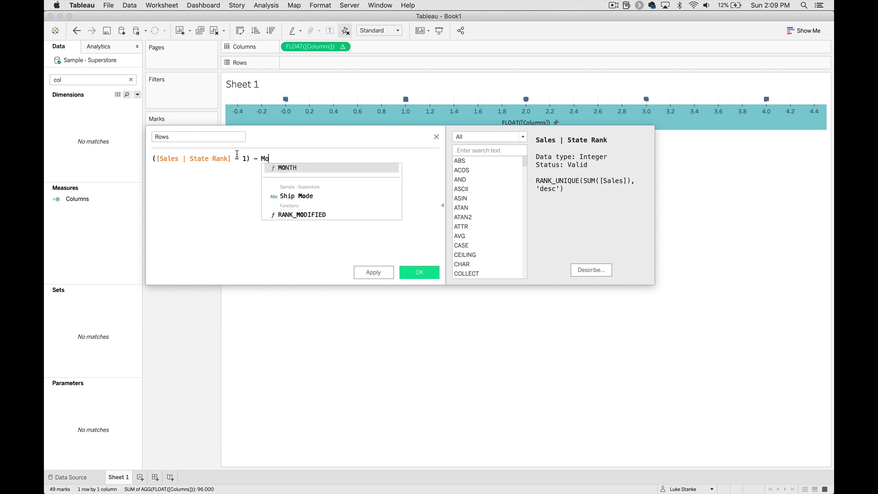
key(BackSpace)
key(BackSpace)
text(Col)
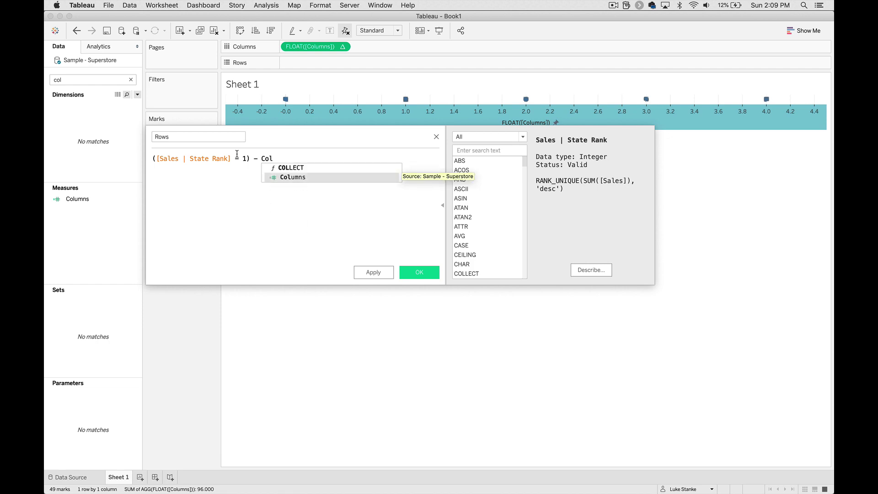
key(Return)
Enclose the whole Rows expression in parentheses, divide it by 5, and save the calculation
key(Home)
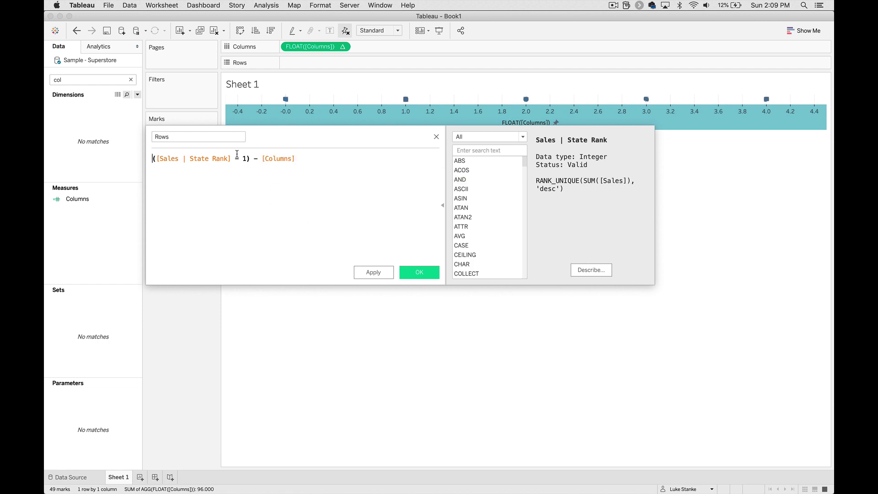
text(()
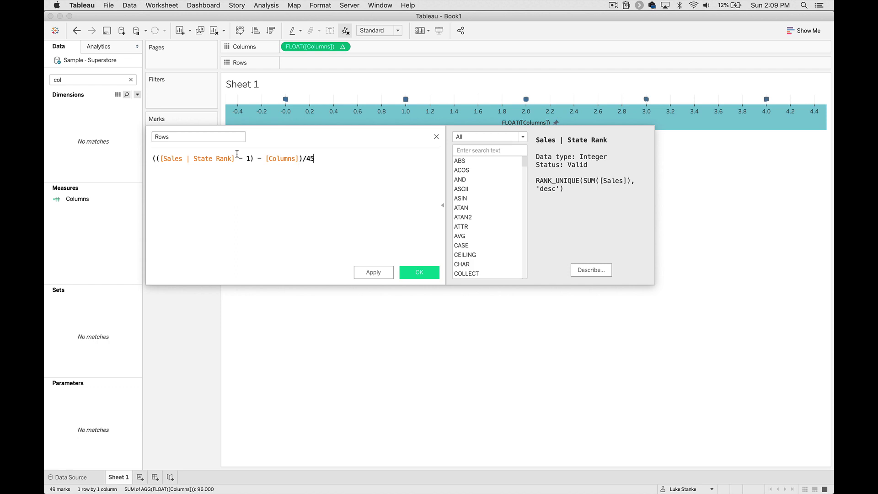
text(5)
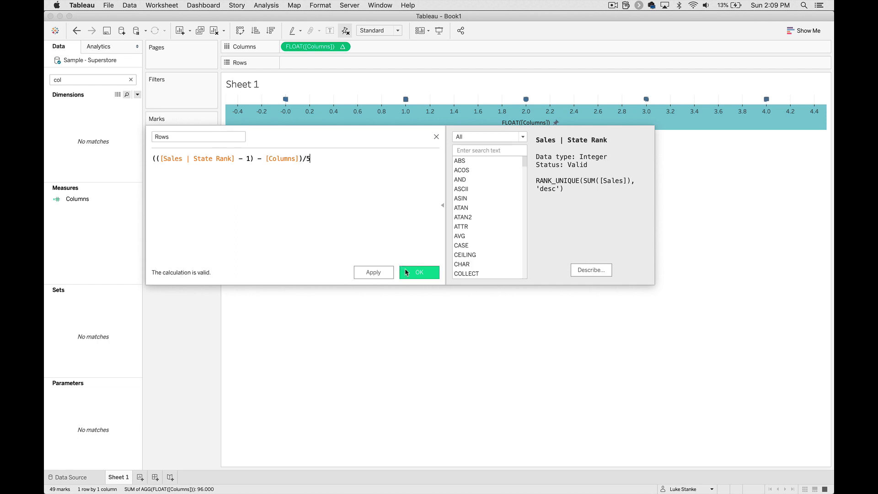
click(406, 272)
Search the data fields for "row" and place the Rows calculation on the Rows shelf
click(96, 198)
double_click(58, 80)
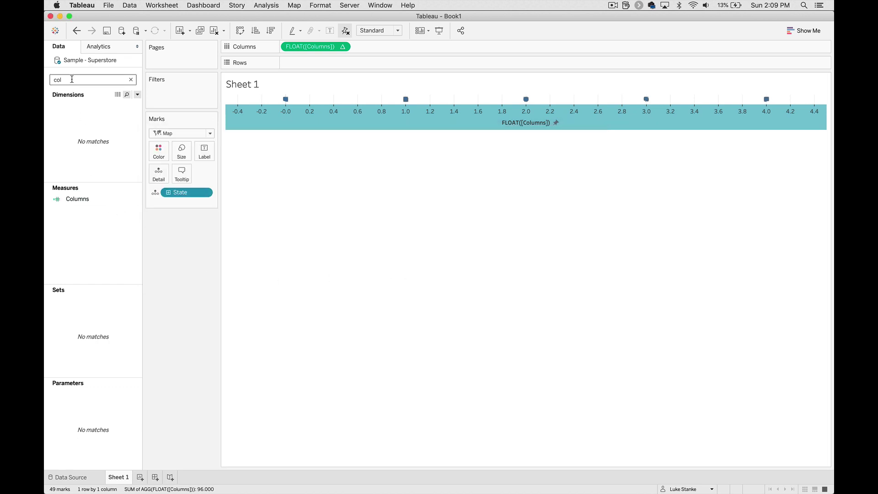
key(BackSpace)
text(row)
click(76, 199)
drag(77, 200, 300, 64)
Change the expression of the field on the Rows shelf to FLOAT([Rows])
double_click(300, 62)
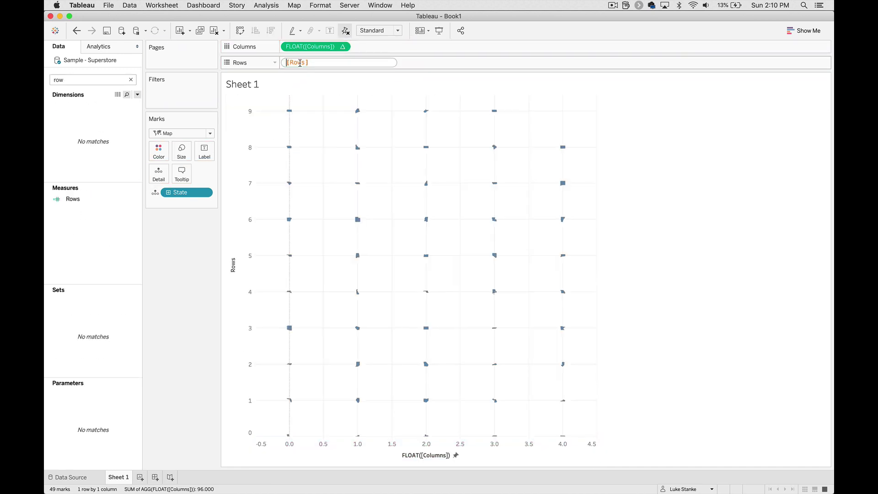
text(FLOAT()
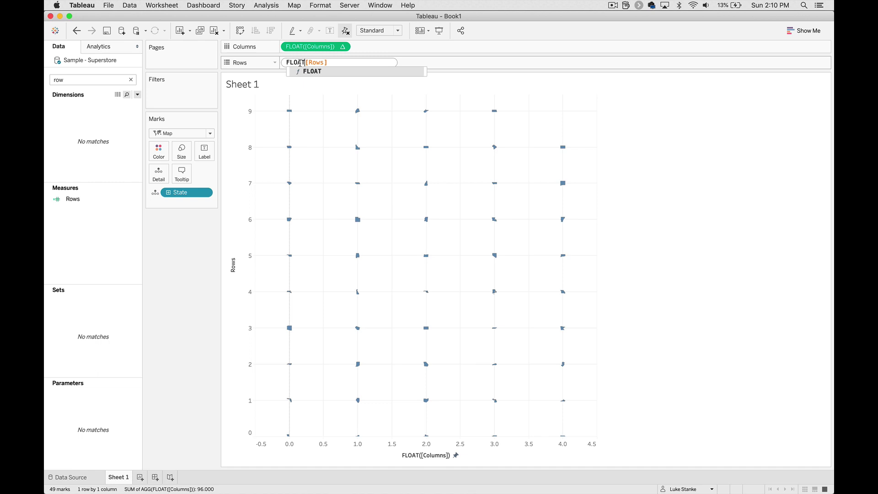
key(End)
text())
key(Return)
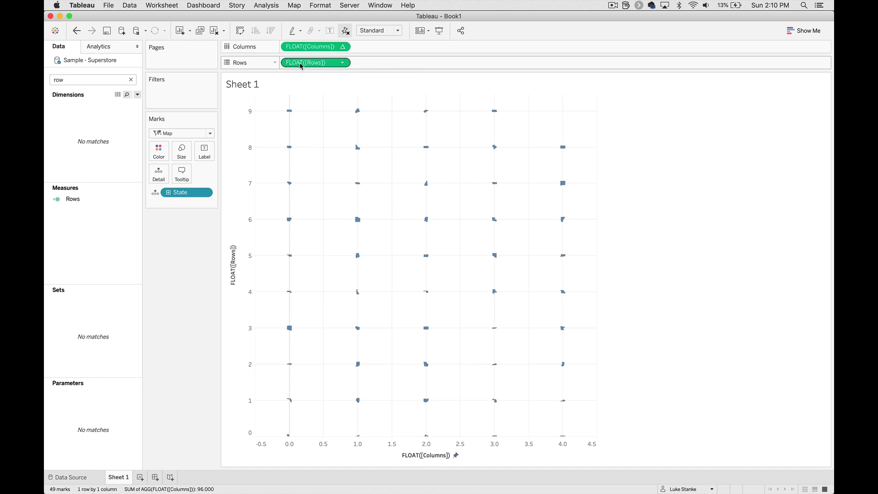
Reverse the FLOAT([Rows]) axis and give it a fixed range from -.25 to 4.75
right_click(251, 188)
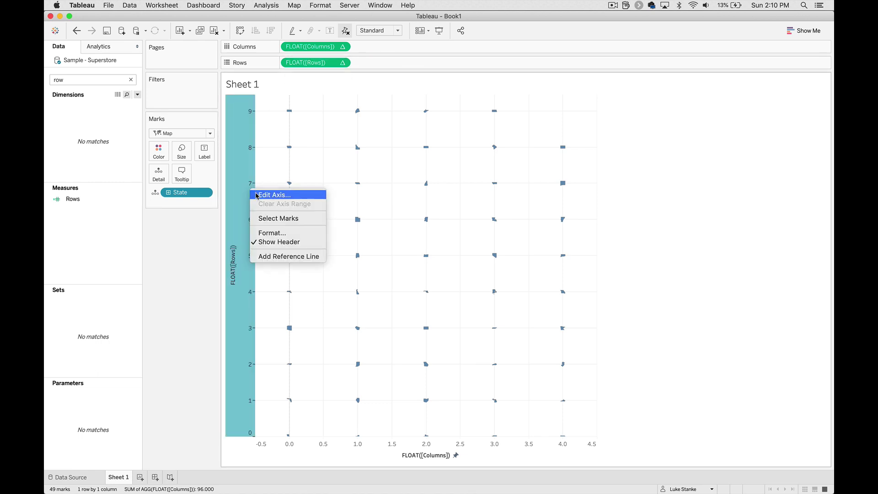
click(257, 193)
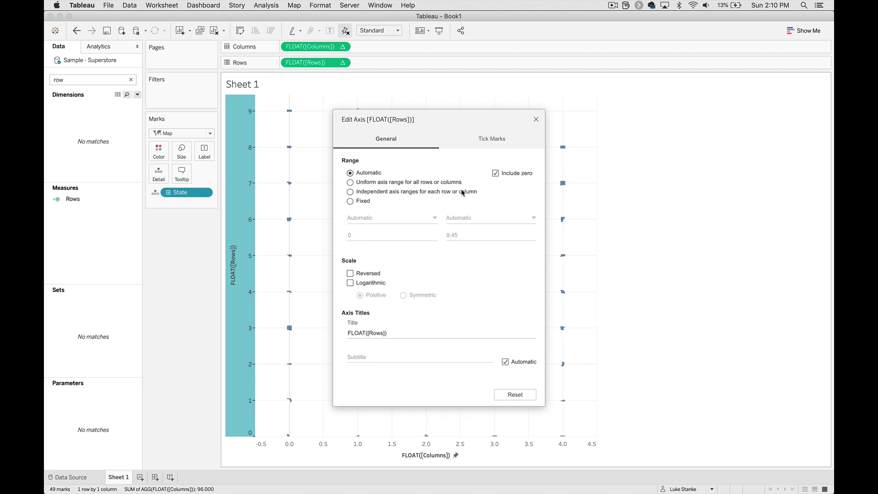
click(350, 274)
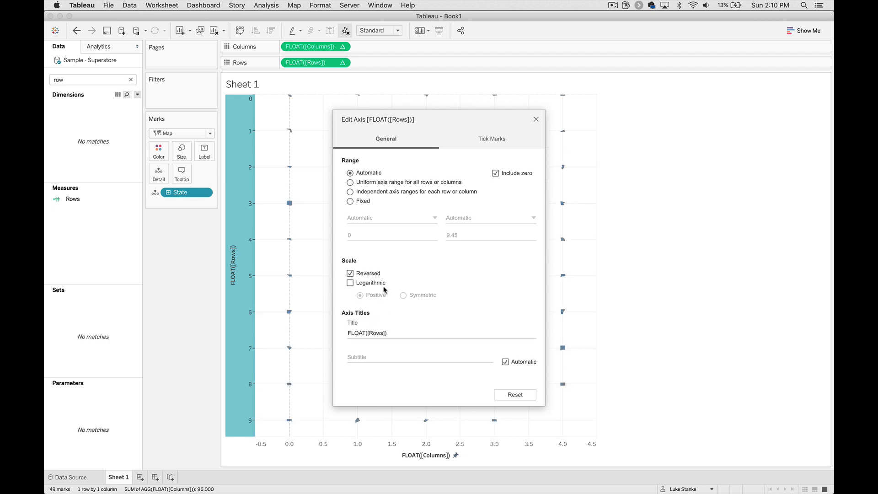
click(350, 202)
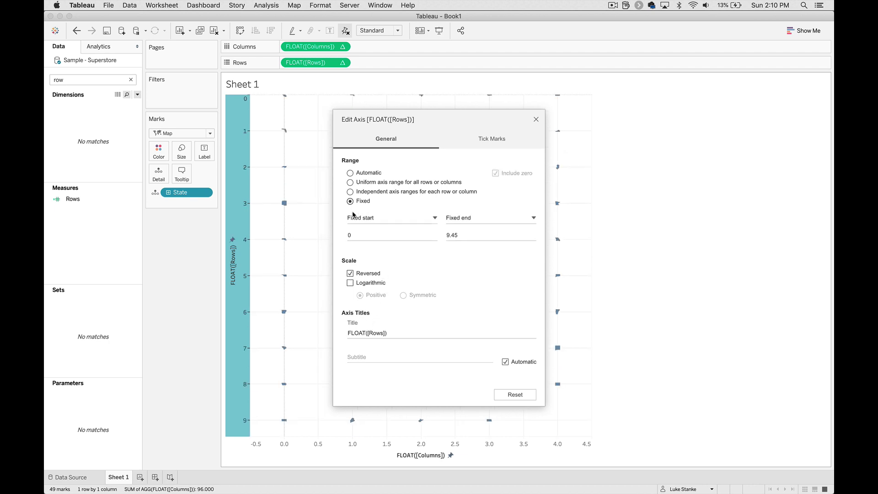
click(350, 236)
key(Tab)
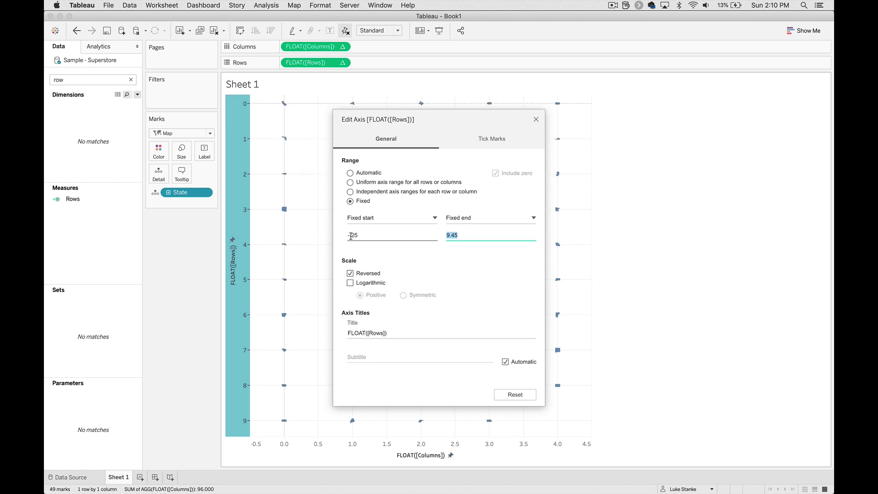
text(4)
click(415, 262)
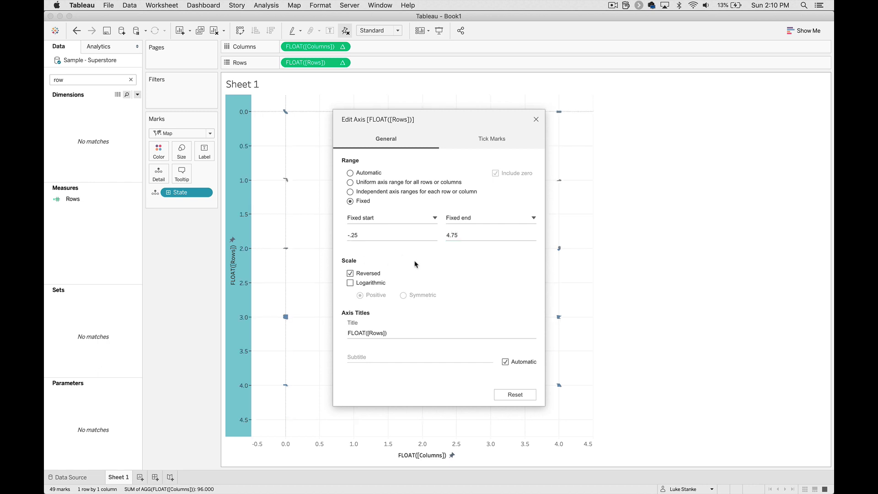
click(536, 120)
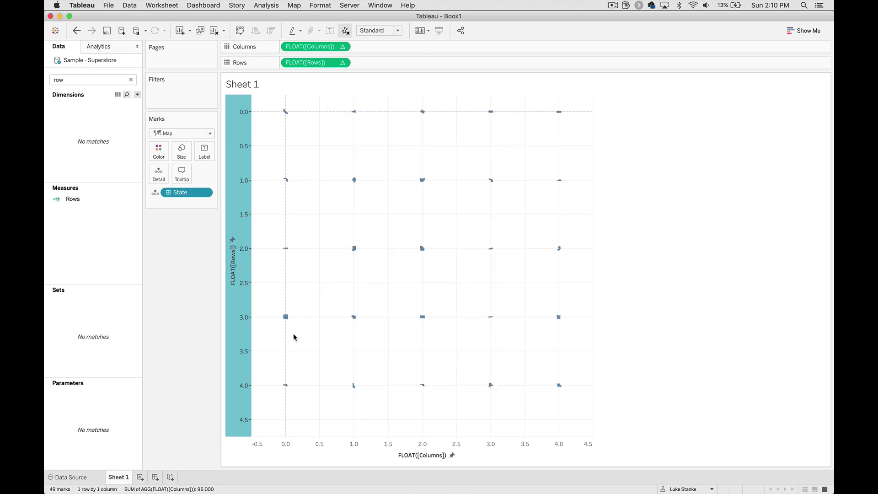
Enlarge the state shape marks to roughly three quarters of the size range
click(182, 150)
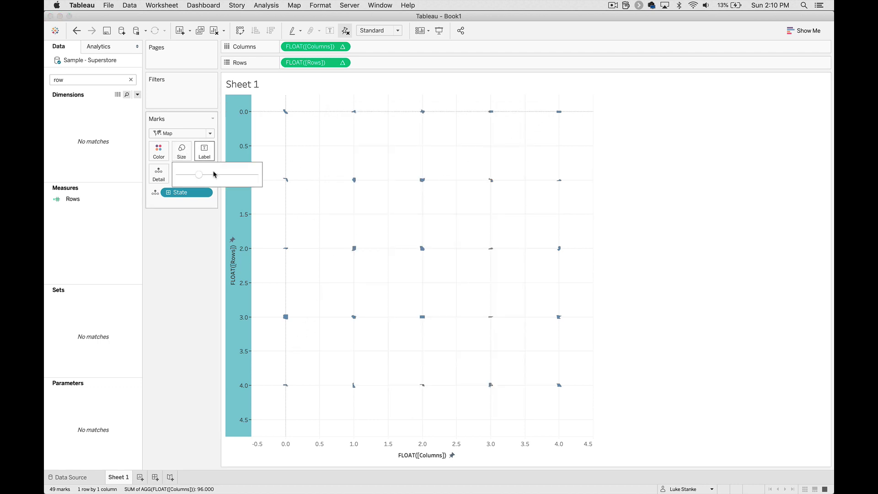
drag(232, 179, 237, 179)
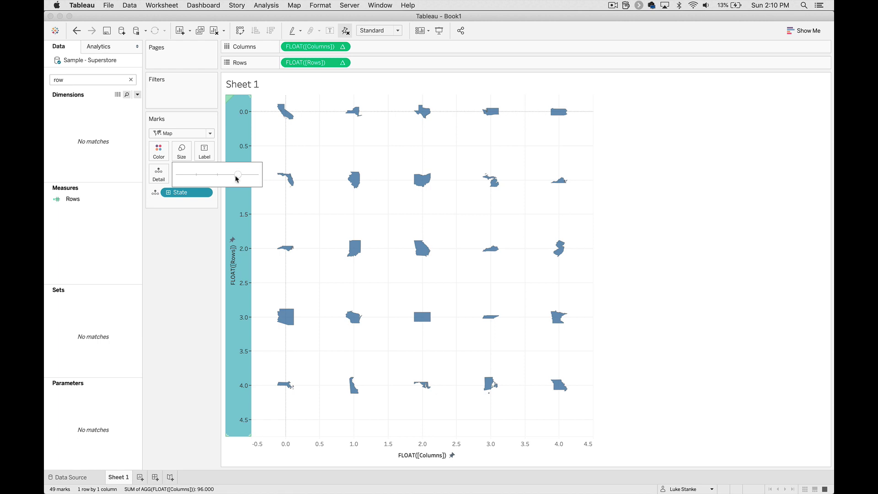
click(184, 284)
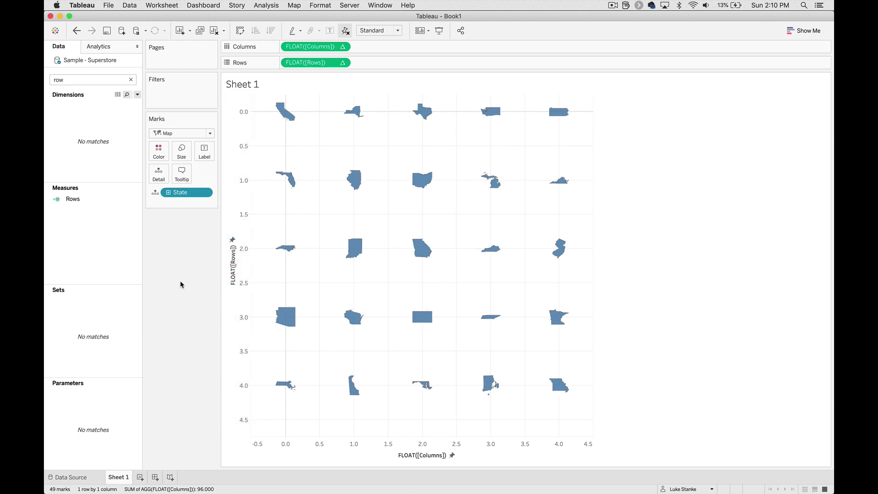
Copy the FLOAT([Rows]) expression and add a second field FLOAT([Rows]) + .4 to the Rows shelf
double_click(309, 62)
key(super+c)
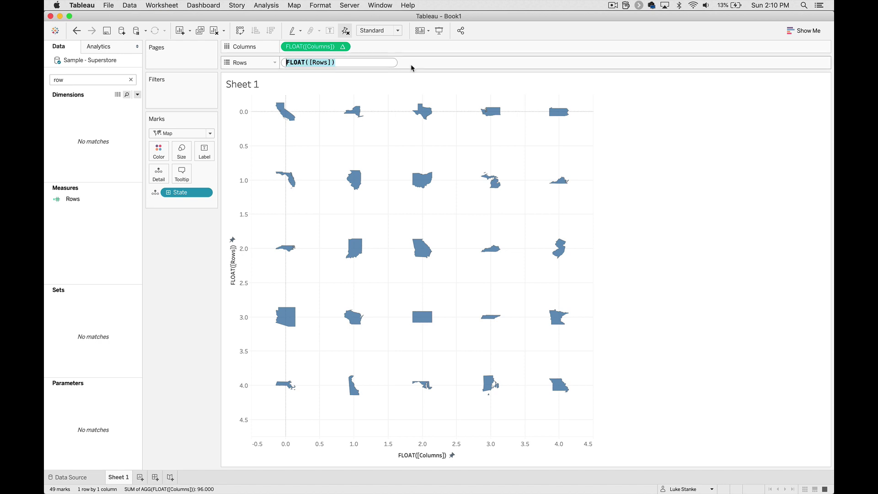
double_click(414, 65)
key(super+v)
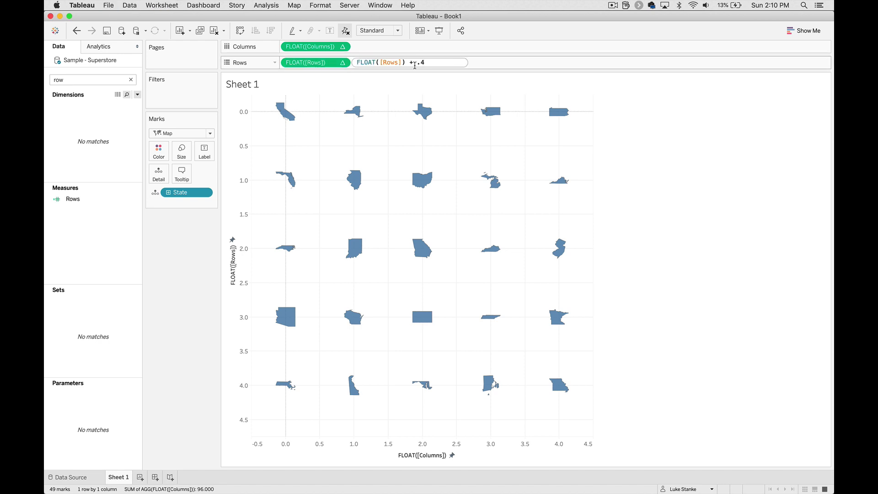
key(Return)
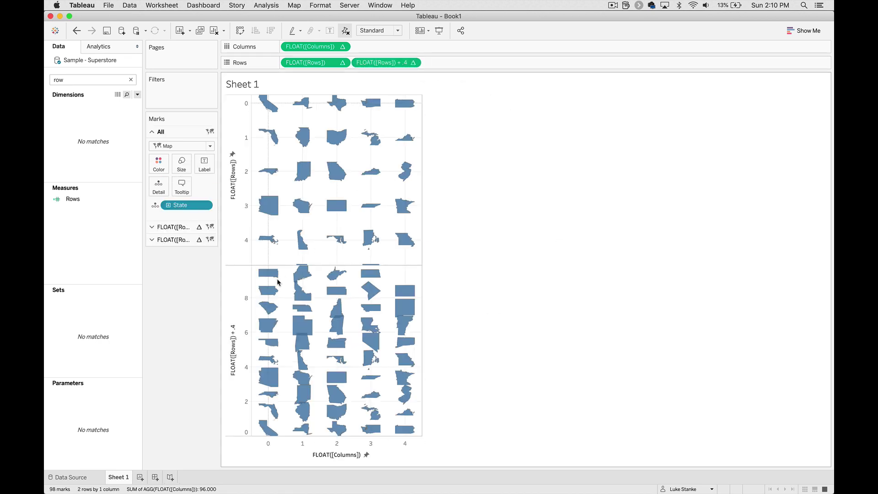
Display the FLOAT([Rows]) + .4 marks as text labelled by State, sized to about a quarter of the size range
click(180, 240)
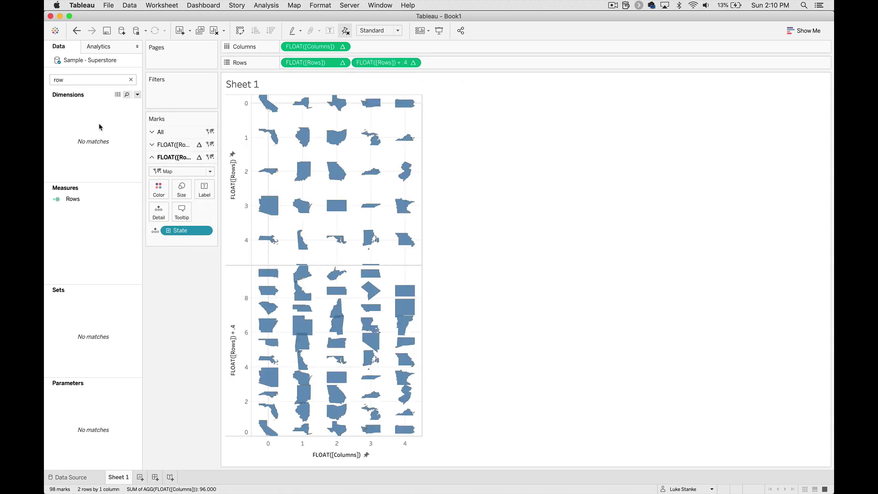
drag(182, 230, 204, 195)
click(183, 172)
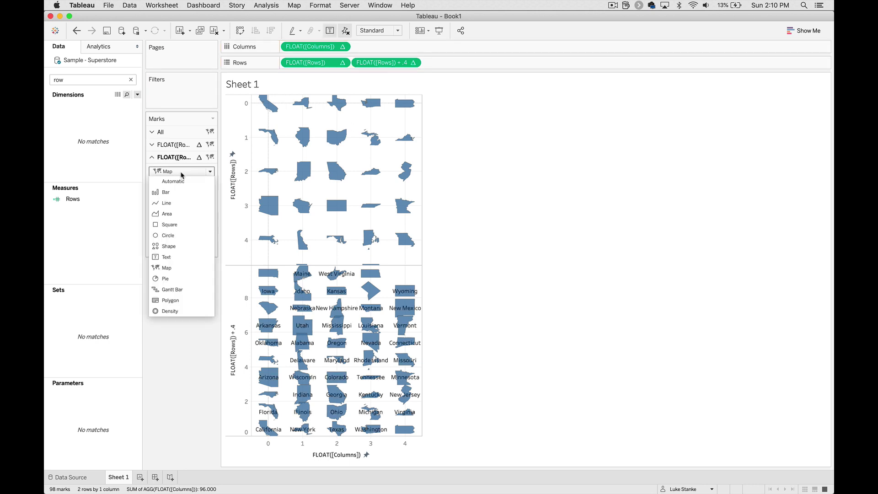
click(189, 258)
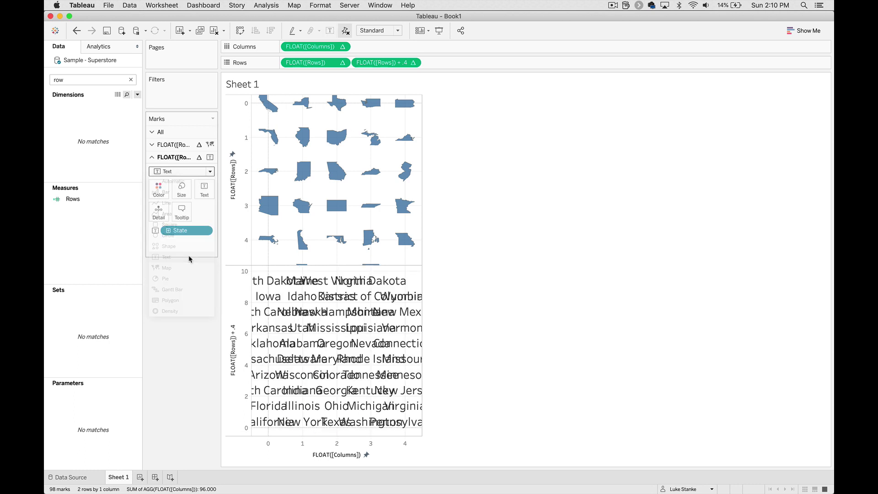
click(182, 188)
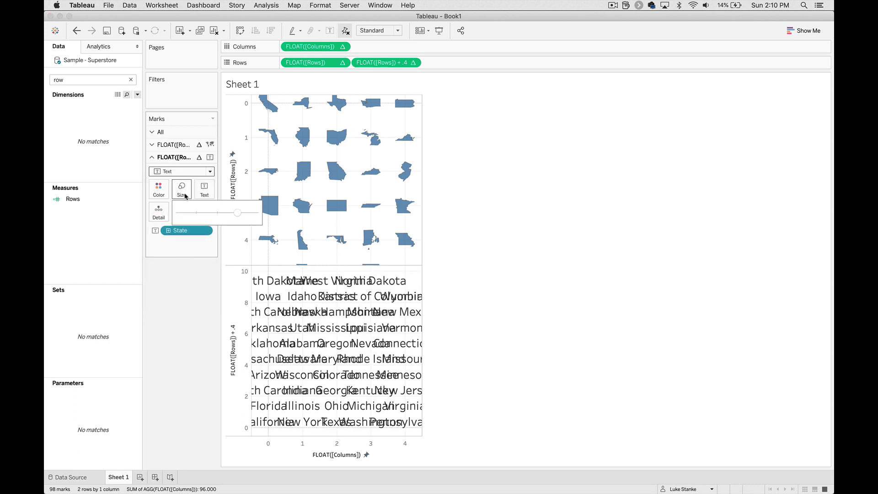
click(195, 214)
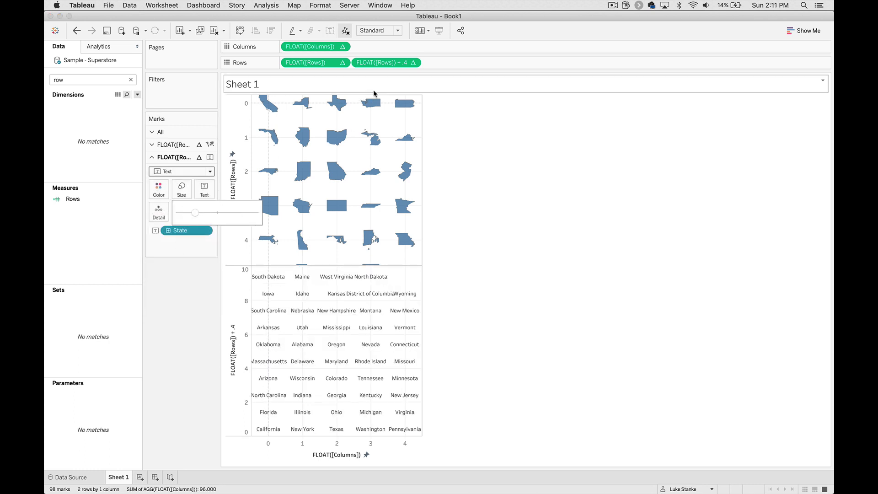
Make FLOAT([Rows]) + .4 a dual axis with FLOAT([Rows]) and synchronize the two axes
click(390, 65)
right_click(390, 65)
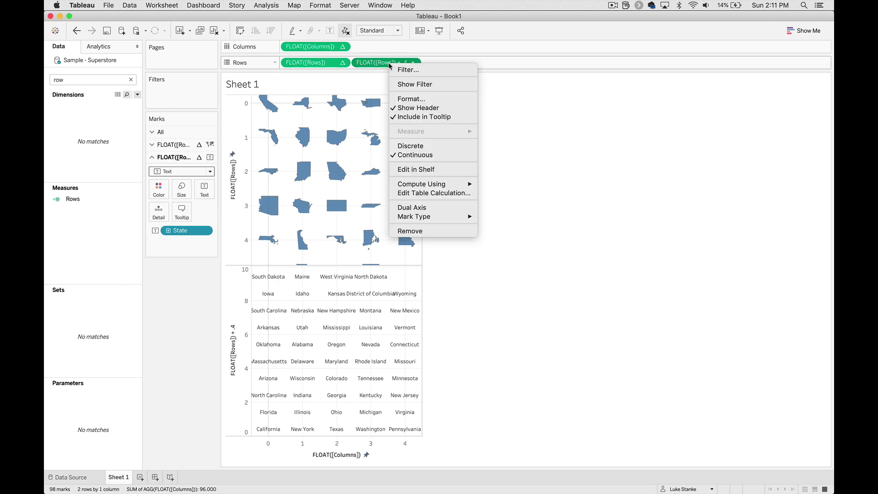
click(435, 208)
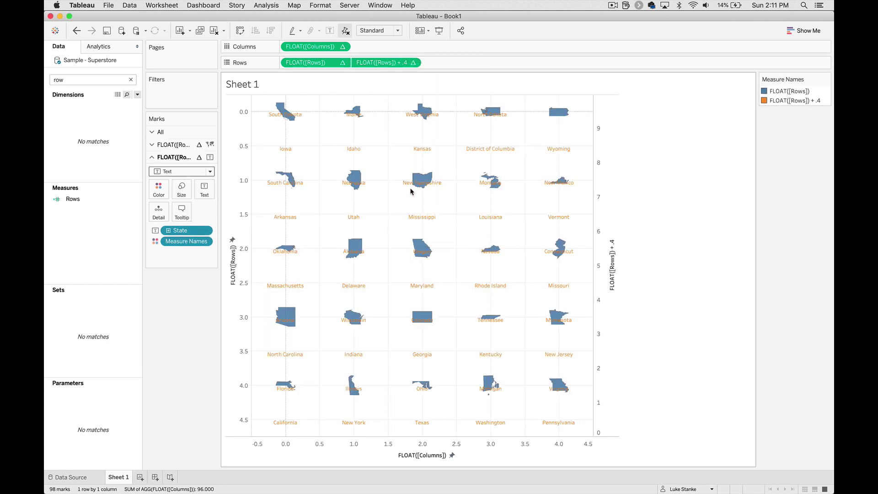
right_click(608, 183)
click(636, 235)
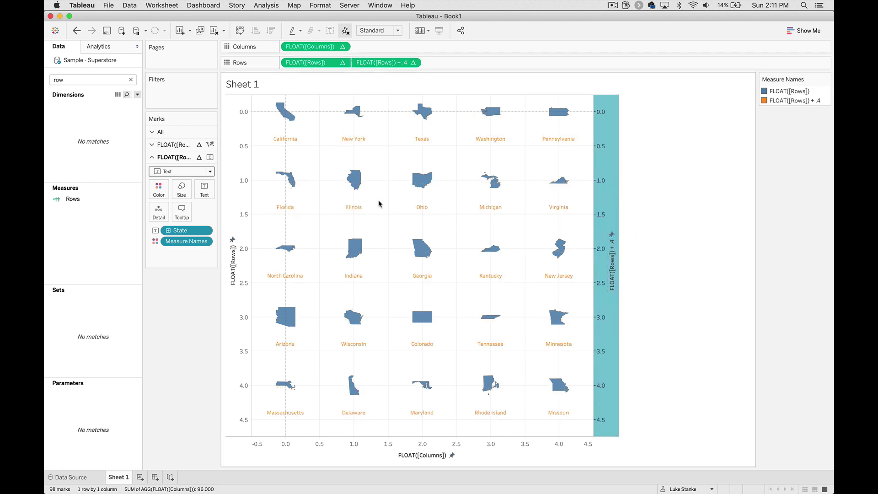
Remove Measure Names from the color of all marks and change the second Rows field to FLOAT([Rows]) + .3
click(181, 133)
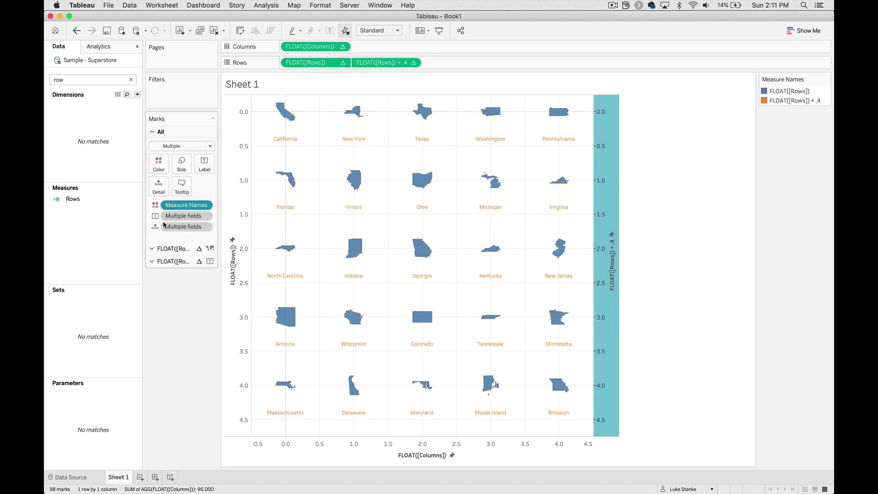
drag(184, 205, 88, 262)
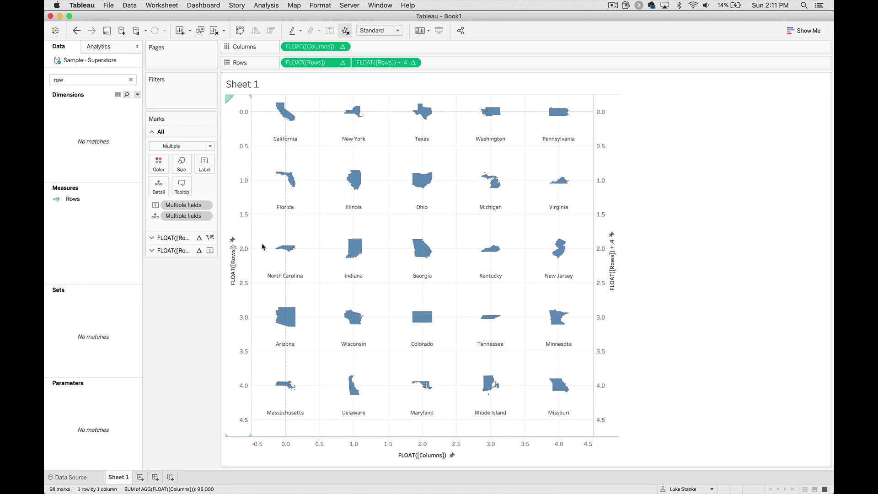
double_click(387, 63)
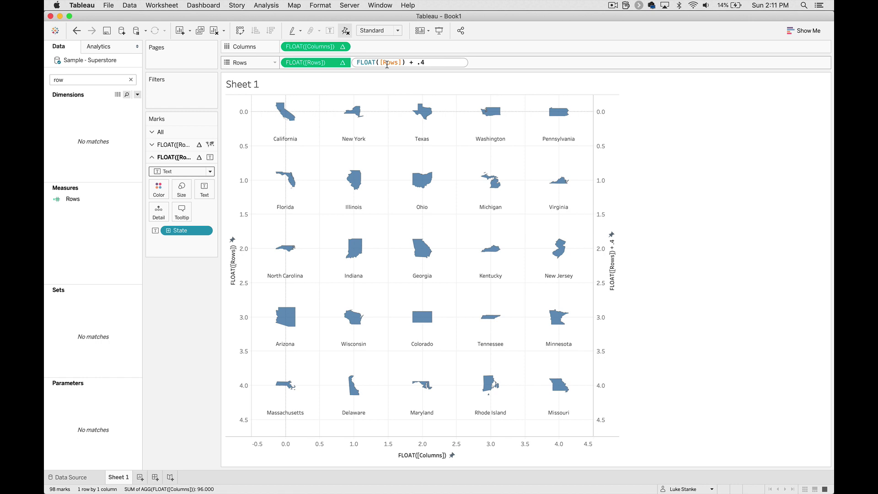
key(BackSpace)
key(Return)
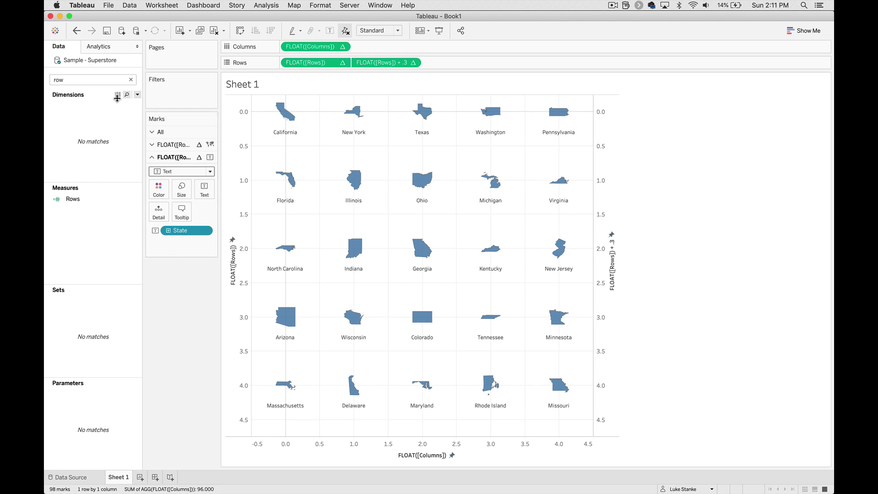
Find the Sales | State Rank measure in the data fields and add it to the text labels
click(99, 80)
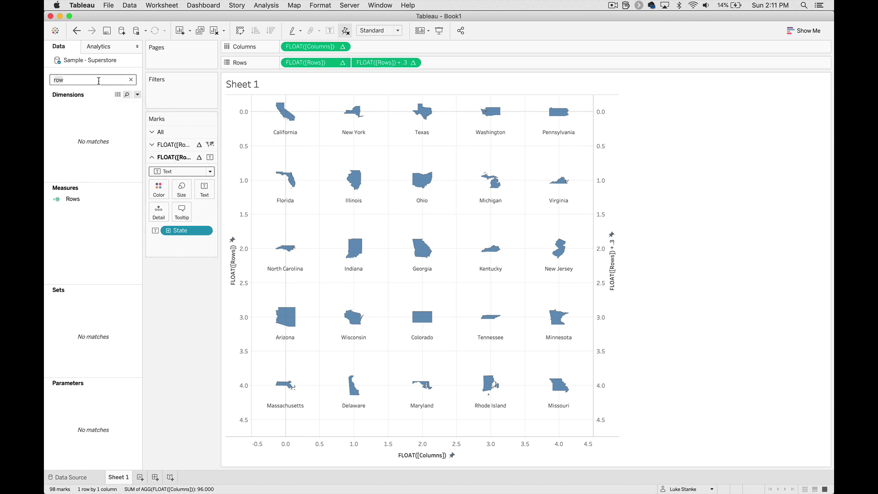
text(ran)
key(BackSpace)
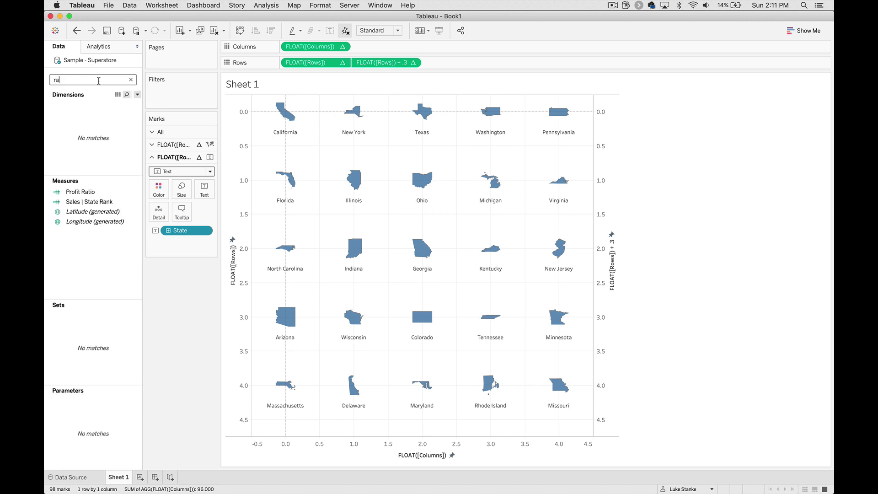
click(98, 203)
click(97, 204)
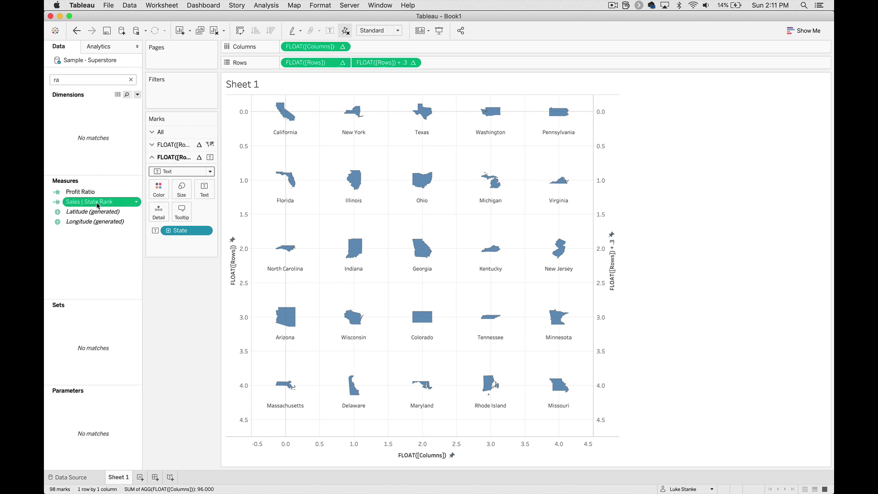
click(102, 206)
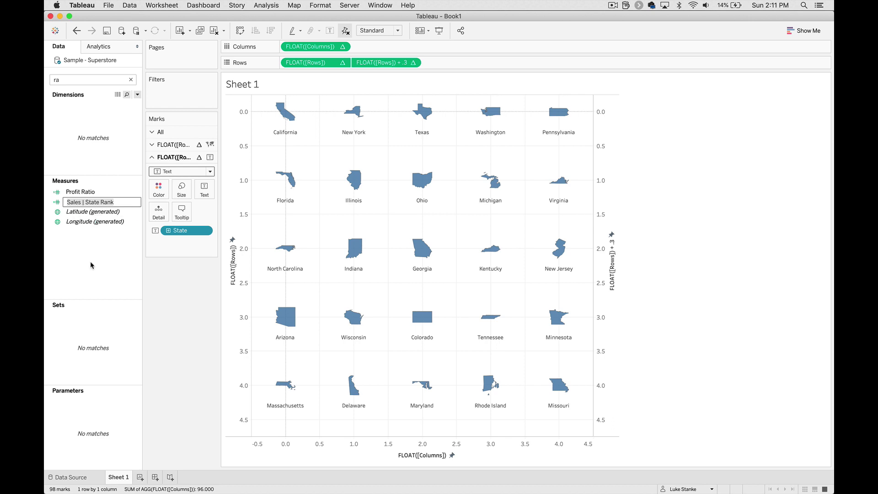
drag(89, 202, 207, 192)
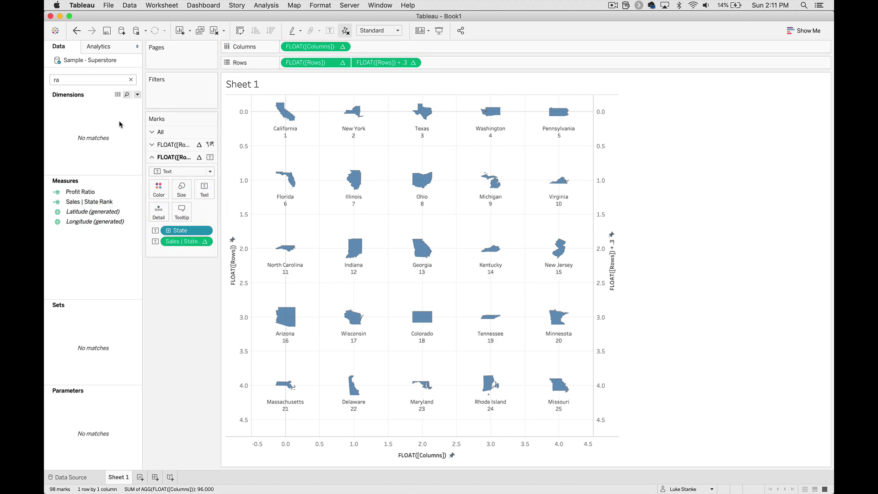
Find the Sales measure and add it to the text labels
double_click(87, 80)
text(sale)
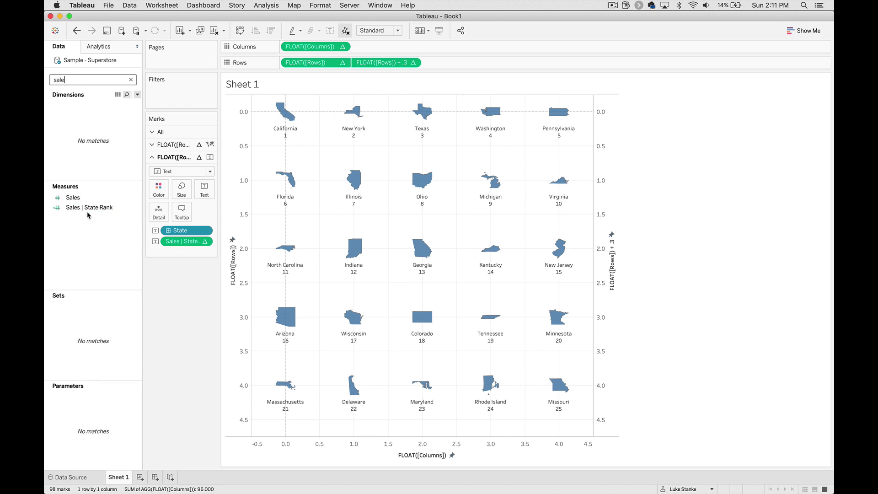
drag(73, 197, 206, 193)
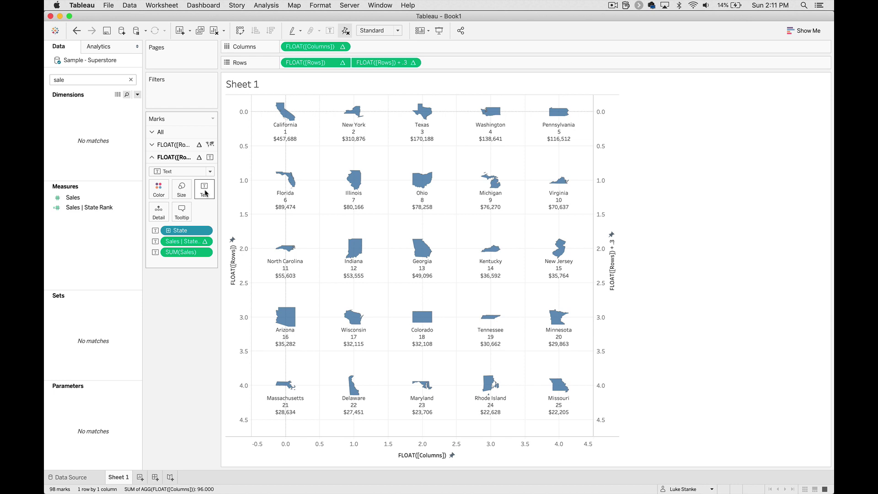
Open the label text for editing and move <State> to the start of the first line
click(205, 189)
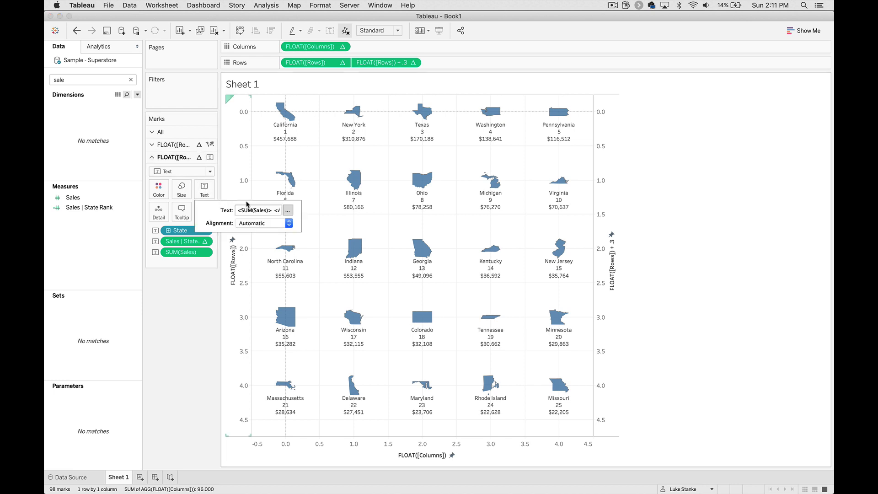
click(288, 210)
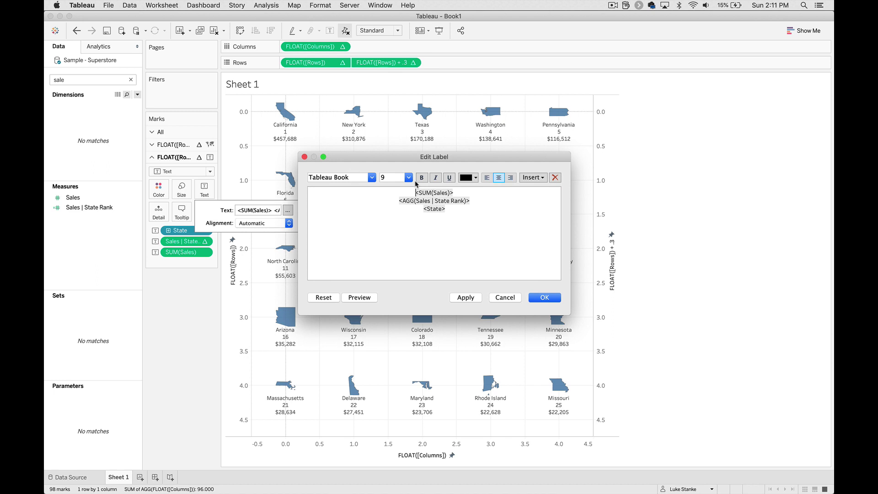
key(Down)
key(Down)
key(shift+End)
key(super+x)
key(Up)
key(Up)
key(super+v)
Format <State> in the label as bold at size 10
key(shift+Home)
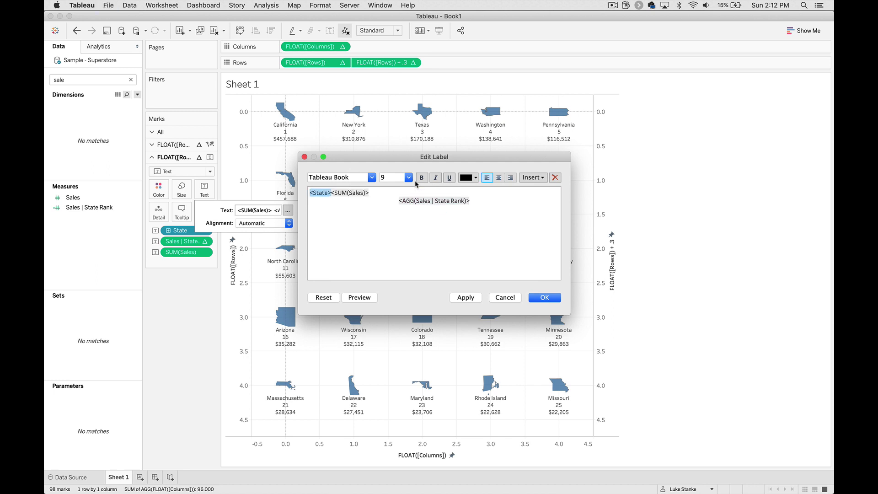
double_click(388, 179)
text(10)
key(Return)
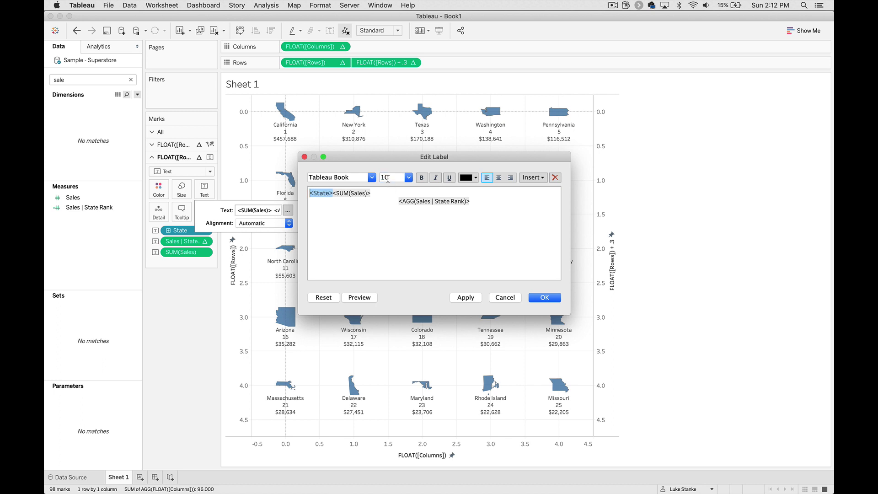
key(super+b)
Put <SUM(Sales)> on its own second line and move <AGG(Sales | State Rank)> beside <State> on the first line
key(Right)
key(Return)
key(Down)
key(shift+End)
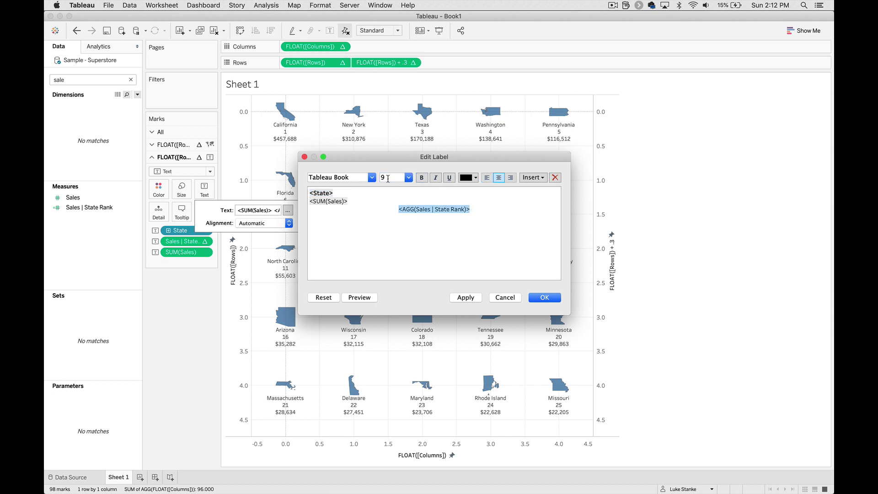
key(BackSpace)
key(super+v)
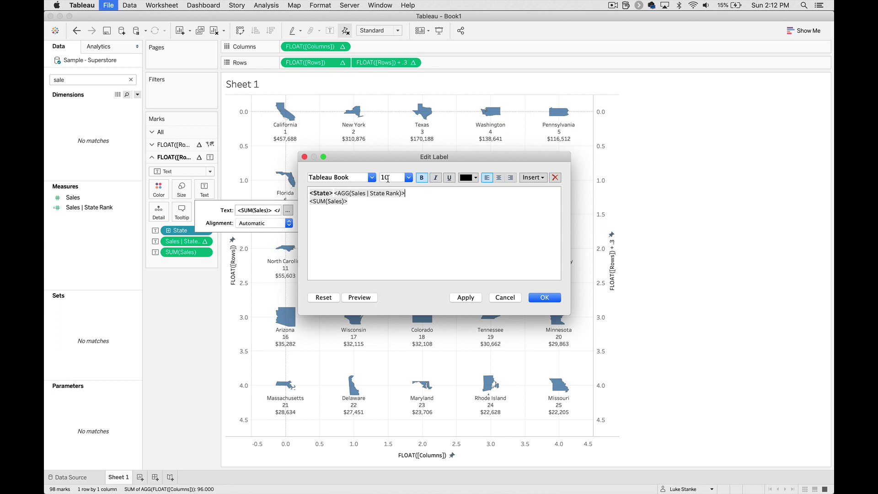
Format <AGG(Sales | State Rank)> in the label at size 8 in dark gray
key(shift+Left)
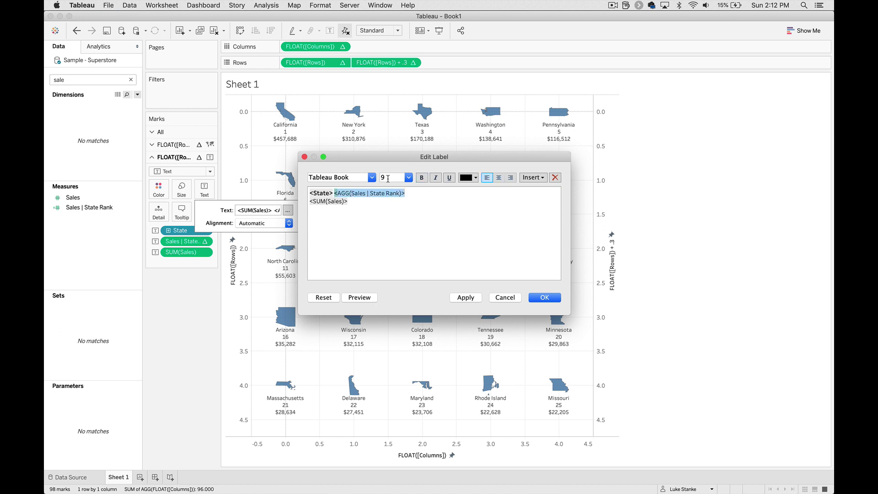
double_click(388, 178)
text(8)
click(463, 177)
click(463, 210)
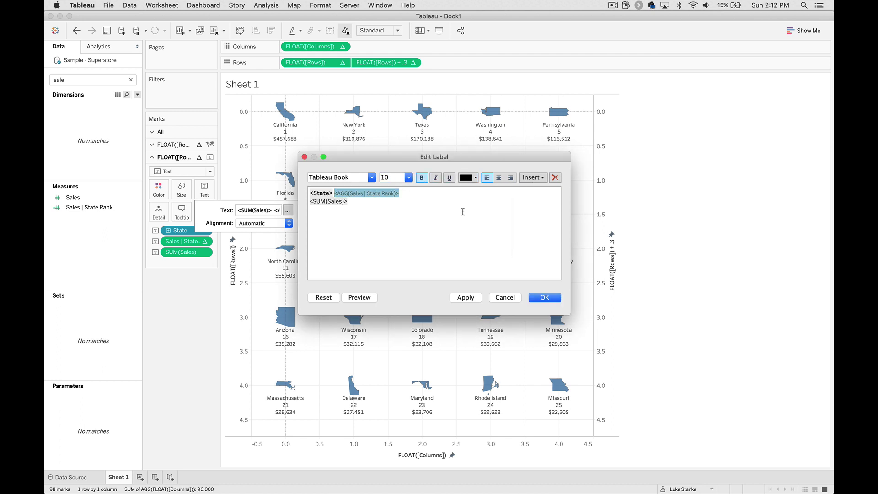
Insert a # directly before <AGG(Sales | State Rank)> in the label, using its small gray formatting
key(Left)
text(#)
key(BackSpace)
key(shift+Right)
key(Left)
text(<#)
key(shift+Right)
key(Left)
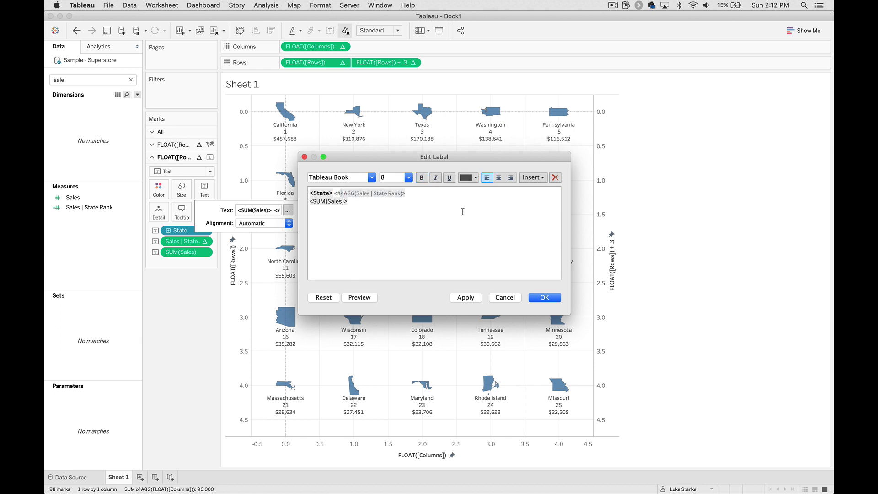
key(Left)
key(BackSpace)
Center all of the label text and apply the label changes
key(super+a)
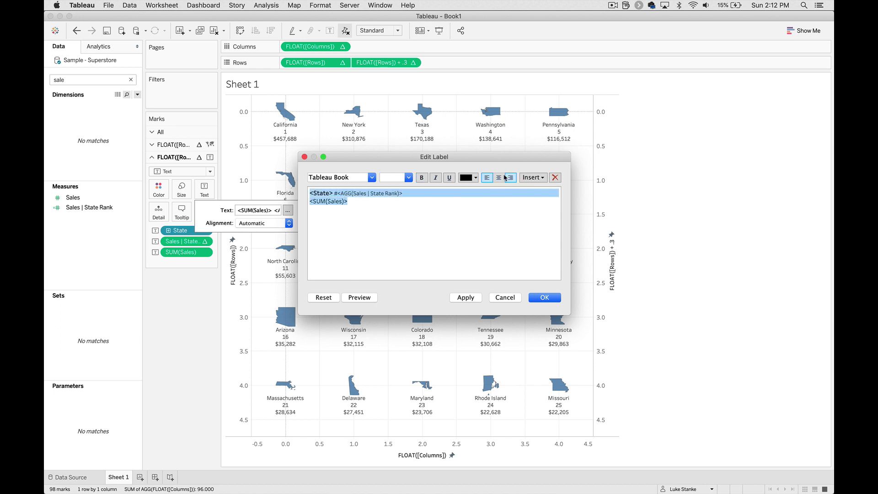
click(499, 177)
click(544, 298)
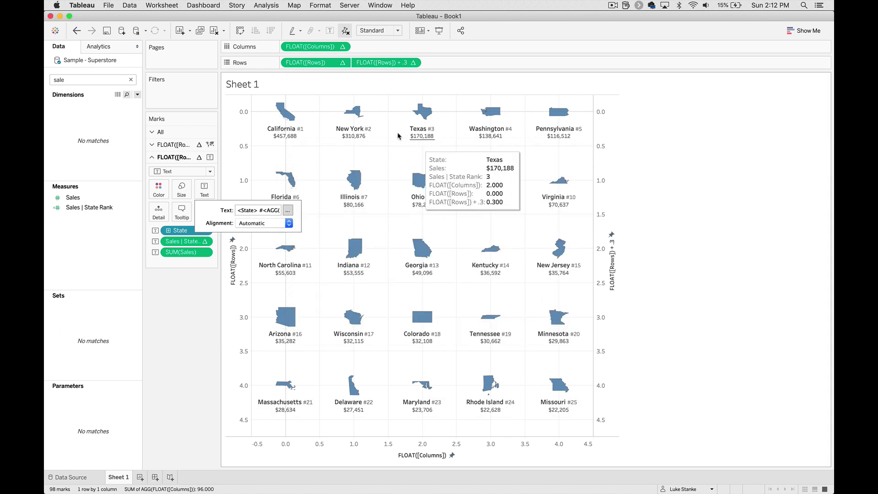
Set the sheet's row divider and column divider pane borders to None
right_click(338, 153)
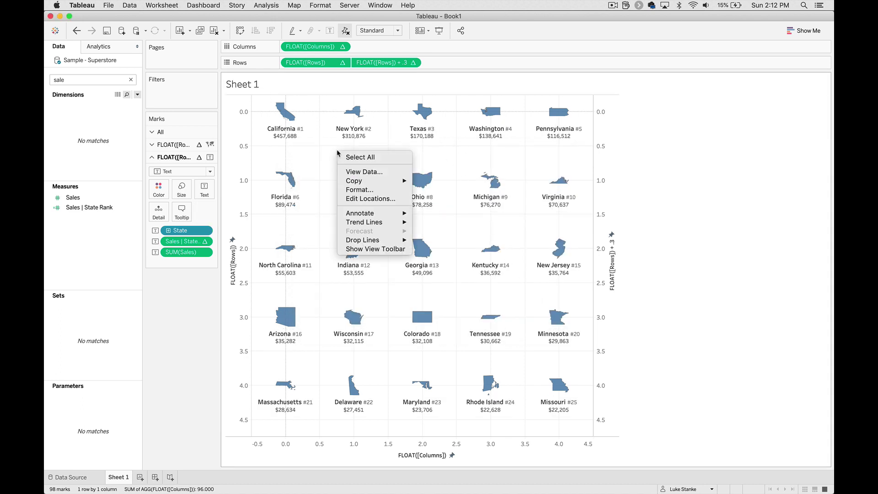
click(359, 190)
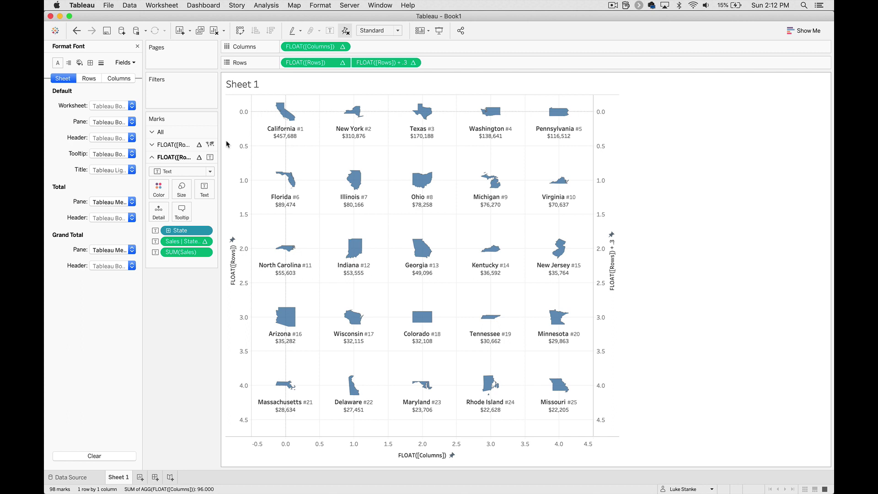
click(89, 63)
click(105, 269)
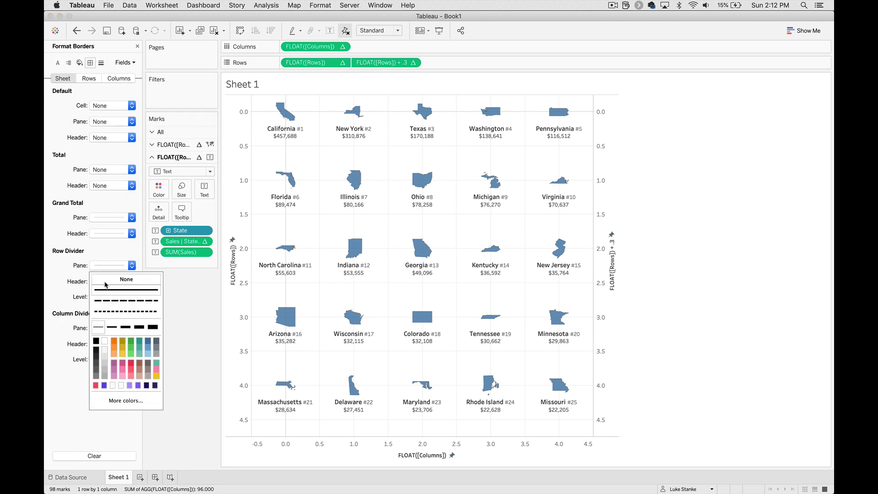
click(123, 280)
click(116, 332)
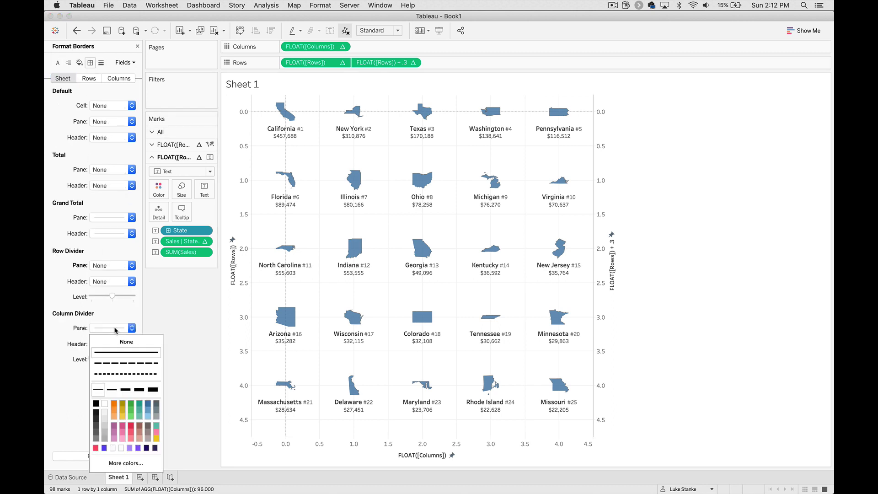
click(121, 342)
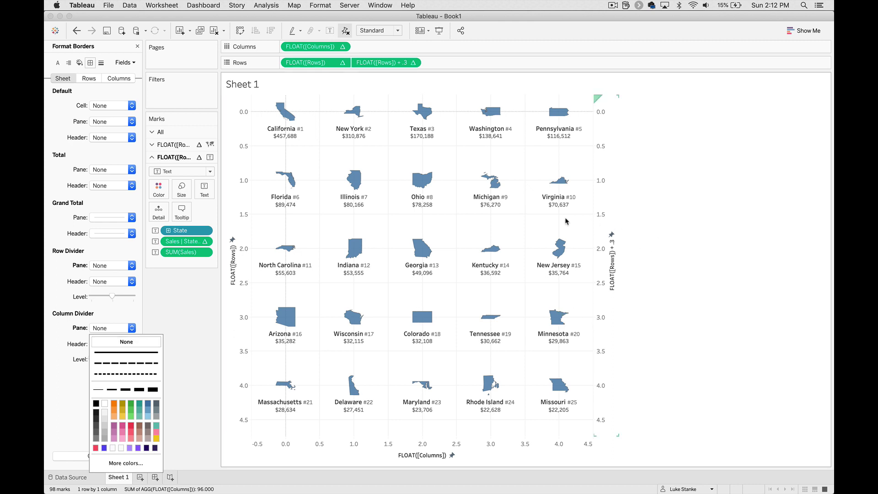
Hide the headers of the FLOAT([Rows]) axis and the FLOAT([Columns]) axis
click(232, 193)
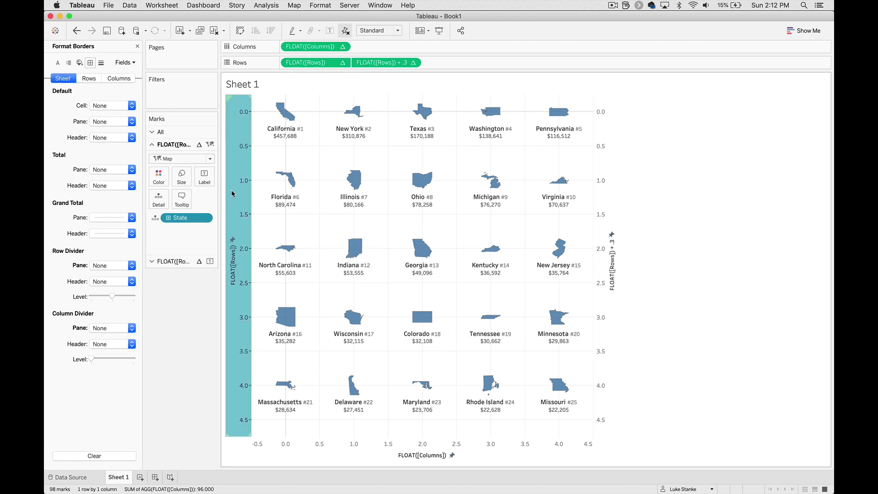
right_click(232, 194)
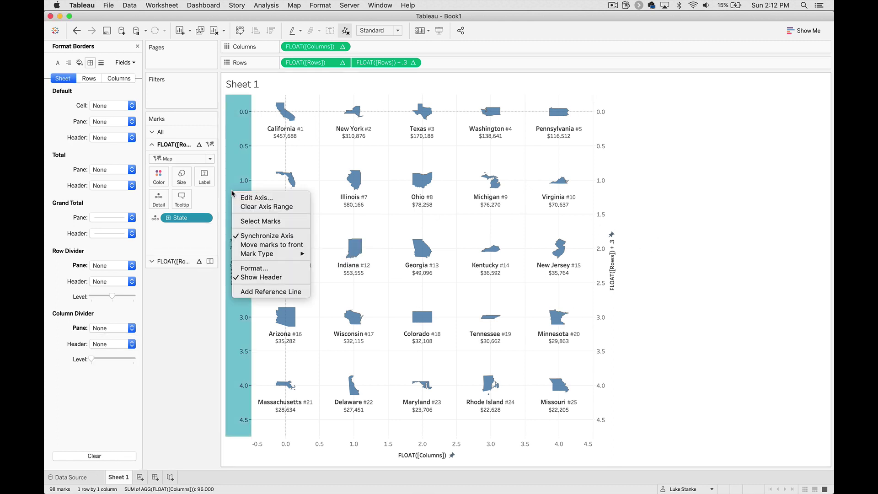
click(255, 277)
right_click(283, 445)
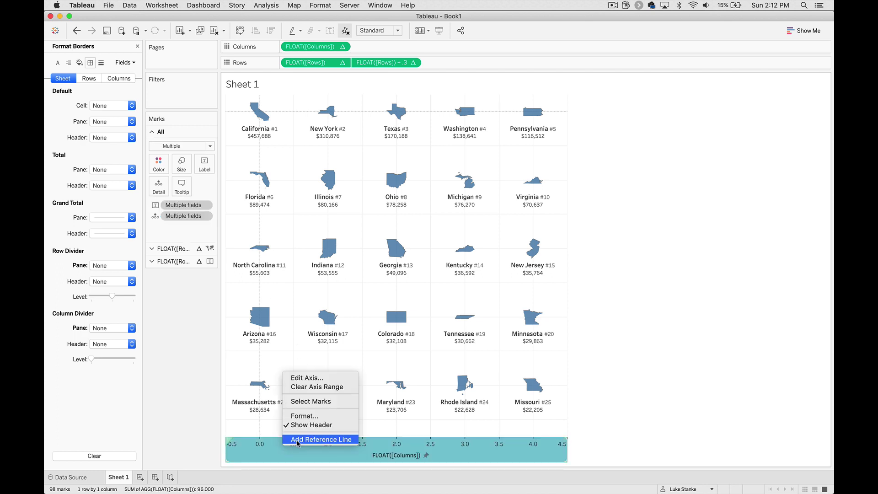
click(306, 425)
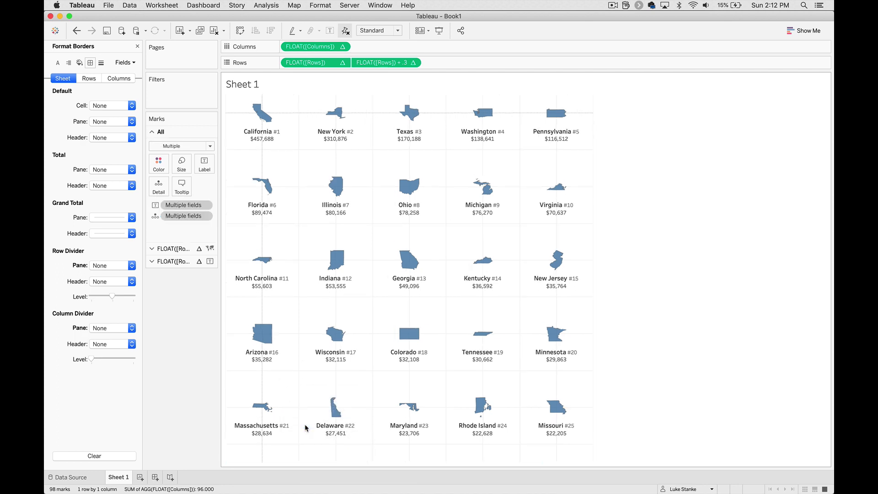
Set the sheet's grid lines, zero lines and trend lines to None
click(101, 64)
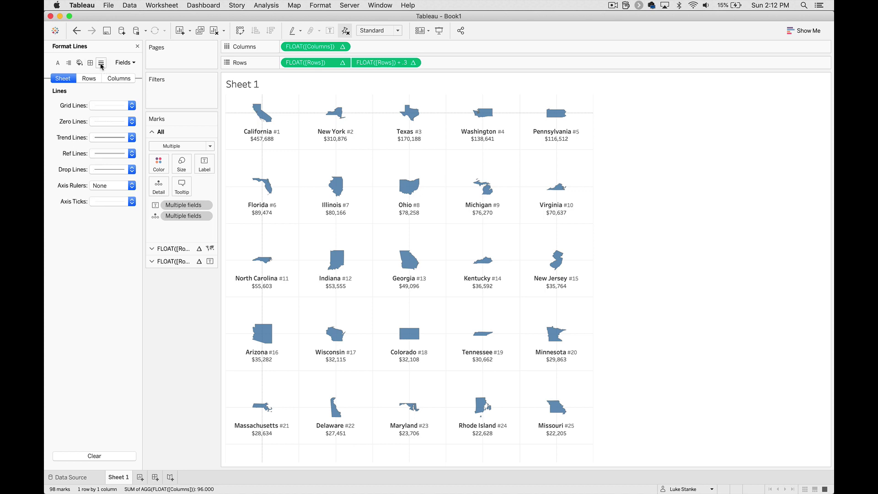
click(103, 106)
click(100, 121)
click(100, 124)
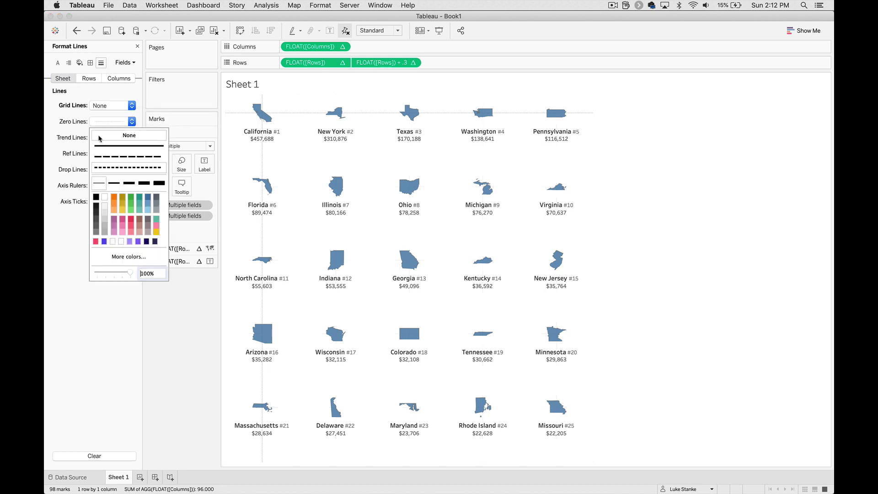
click(100, 135)
click(102, 137)
click(104, 151)
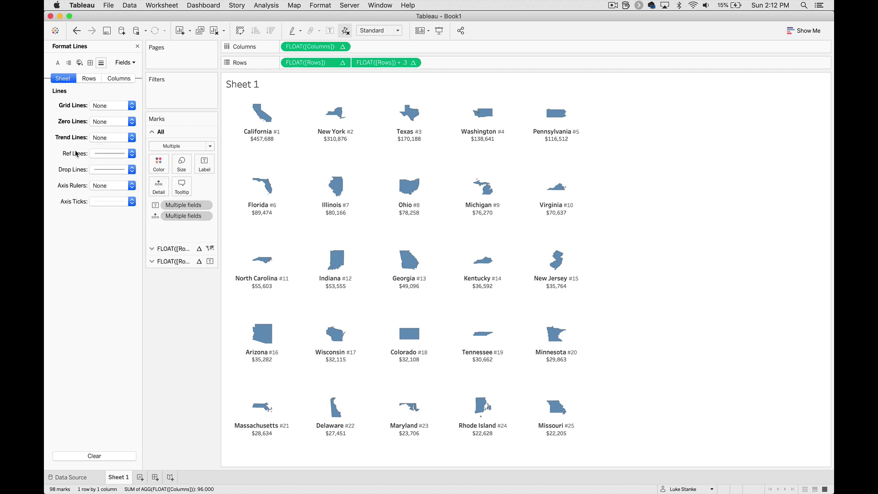
Set the sheet's reference lines, drop lines and axis ticks to None and check the line settings for columns and rows
click(102, 153)
click(102, 168)
click(101, 171)
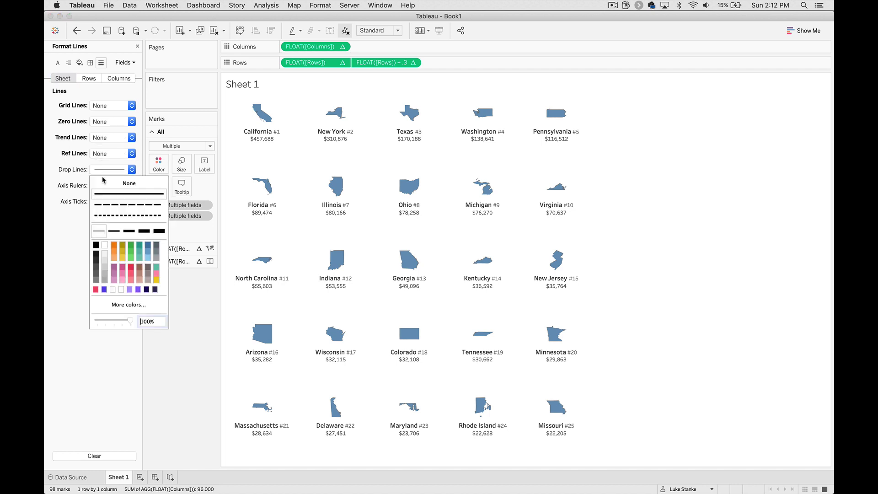
click(103, 181)
click(101, 201)
click(106, 216)
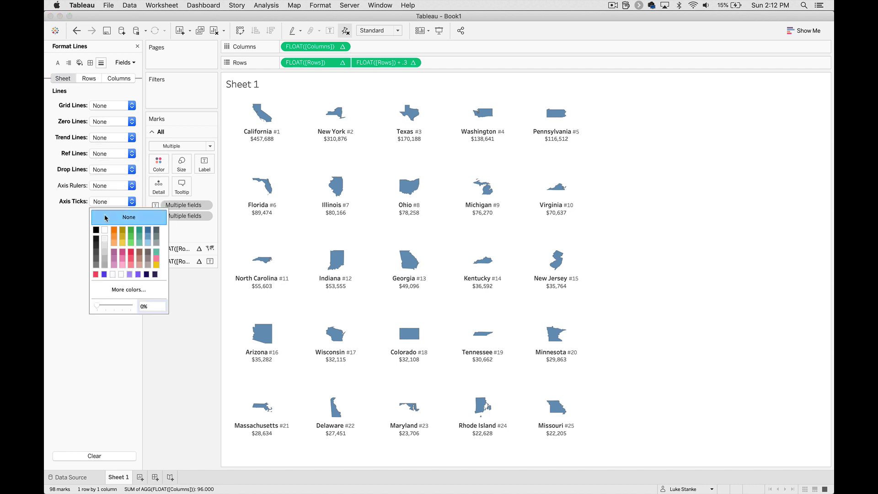
click(117, 79)
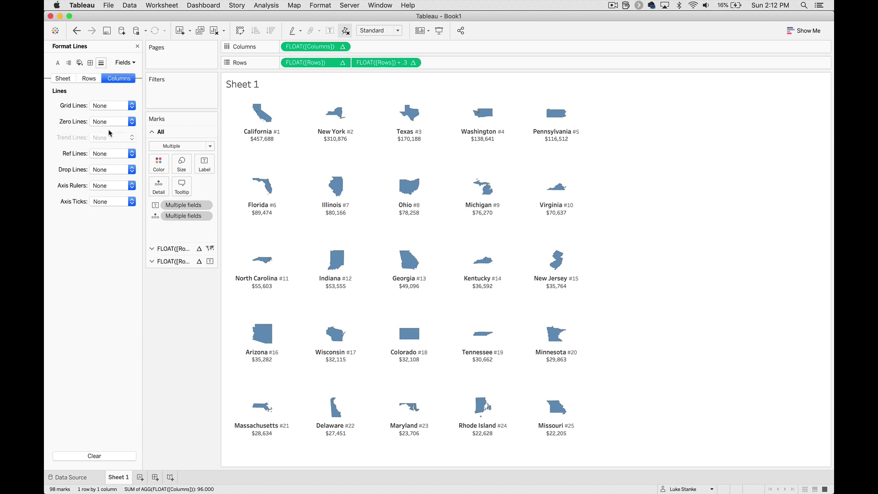
click(89, 78)
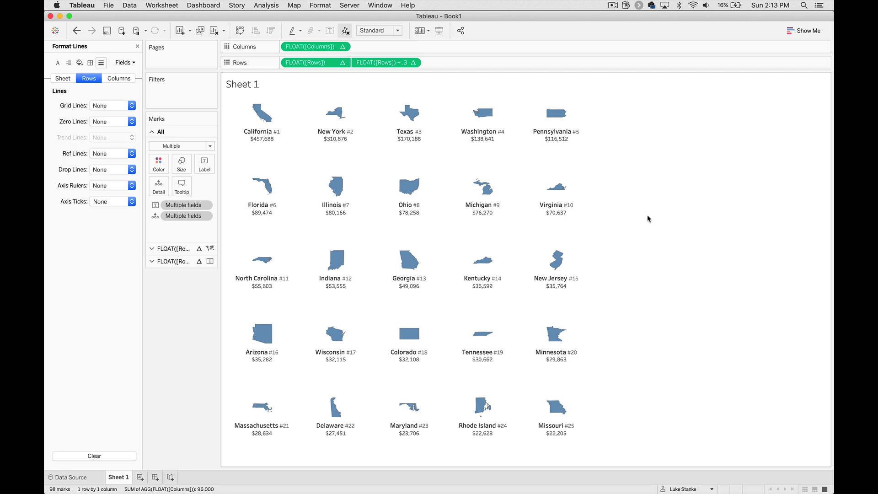
click(295, 5)
mouse_move(308, 6)
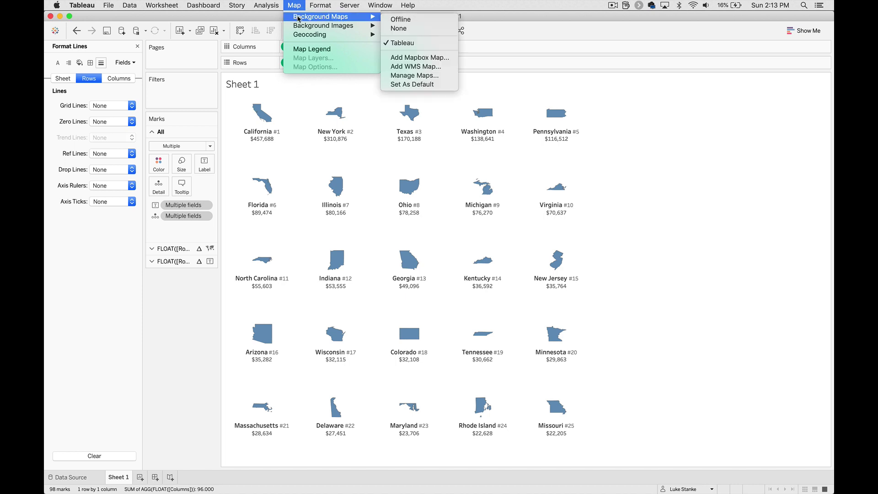
mouse_move(315, 35)
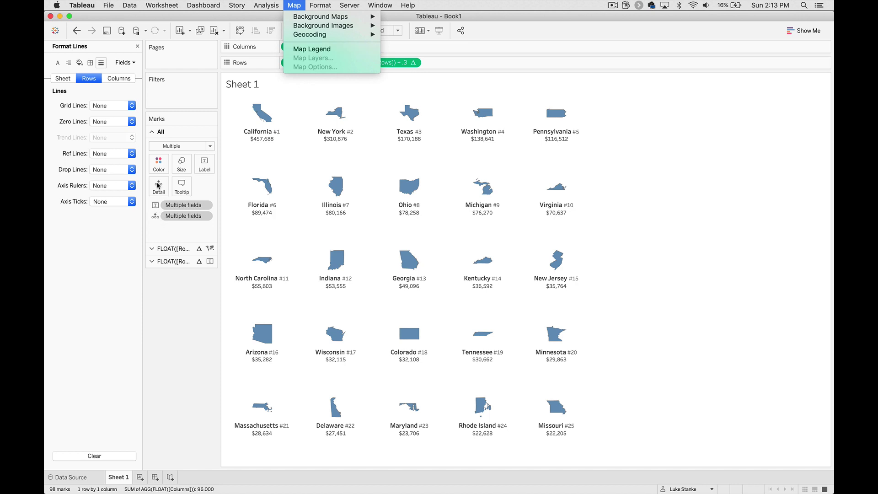
click(173, 251)
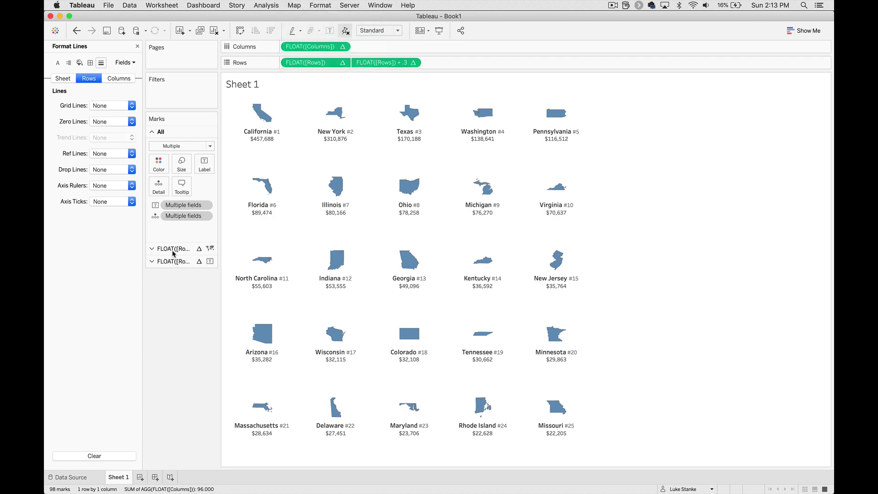
Give the state shapes on the FLOAT([Rows]) map marks the custom pinkish-red color at 0% opacity
click(173, 249)
click(159, 175)
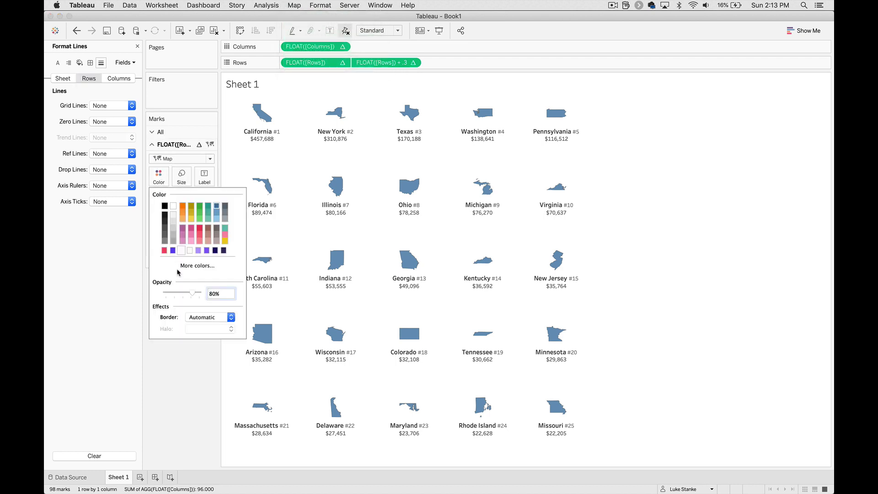
drag(175, 293, 157, 294)
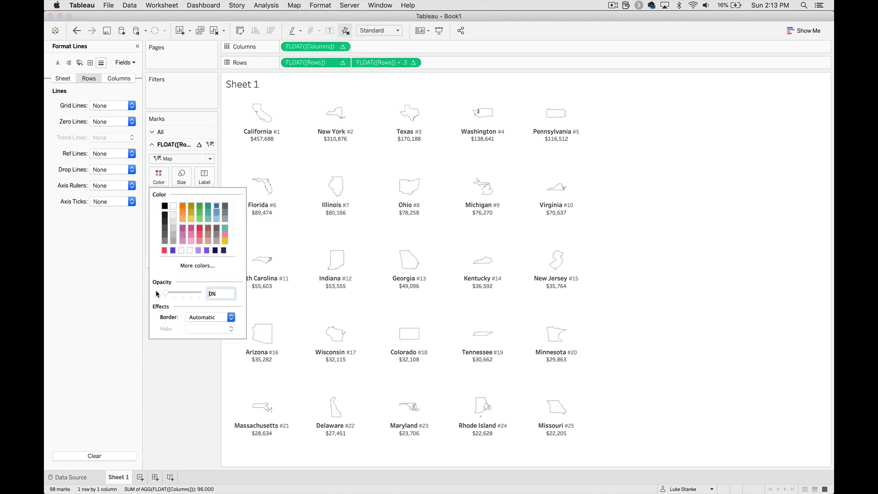
click(165, 251)
click(176, 293)
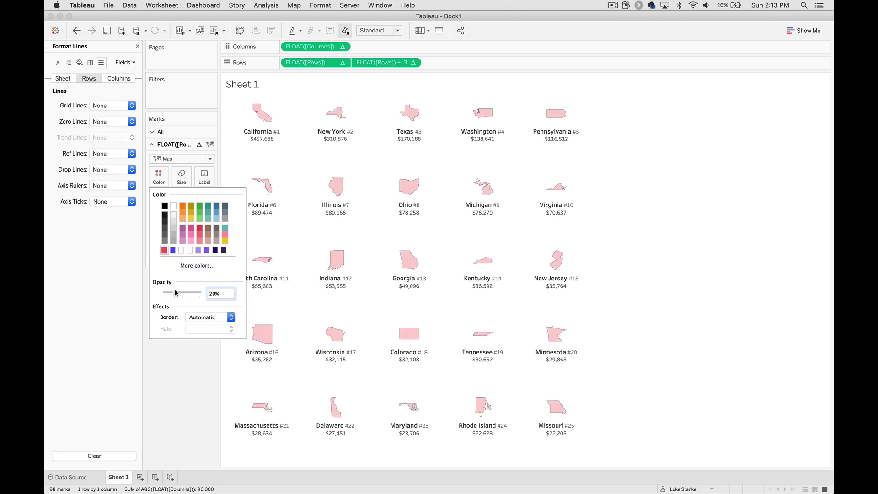
drag(176, 292, 165, 292)
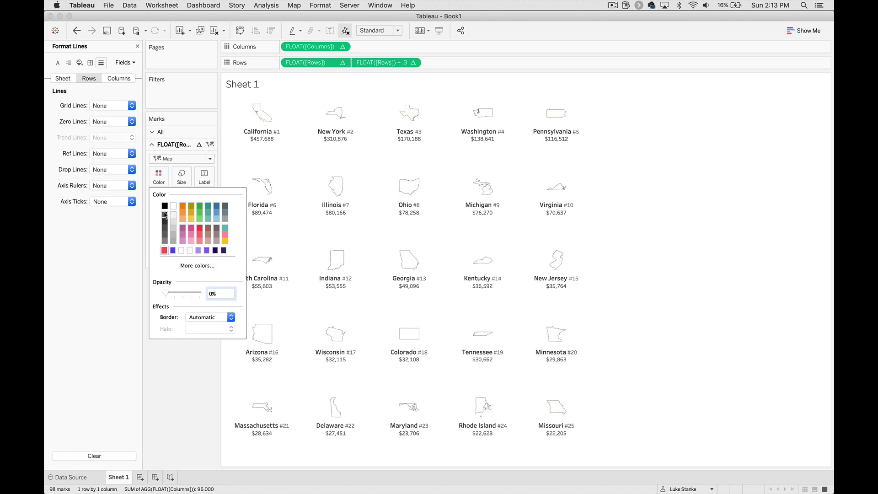
Set the border of the state map marks to the custom pinkish red
click(196, 315)
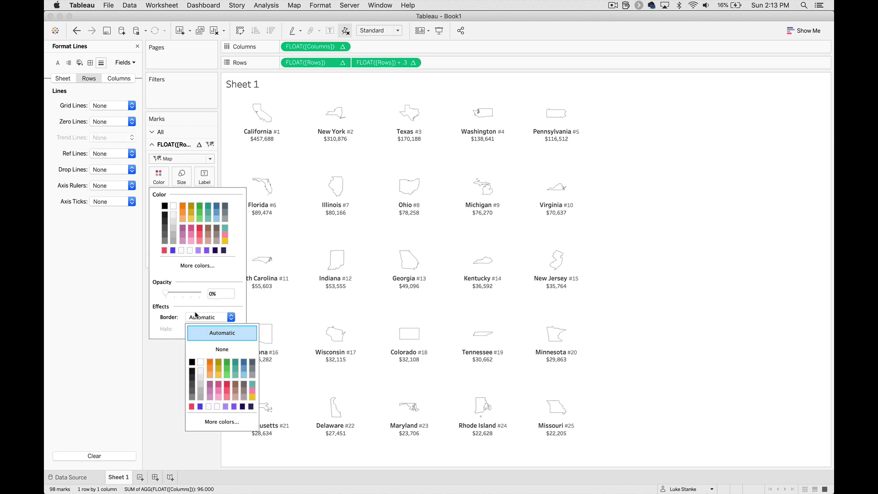
click(191, 406)
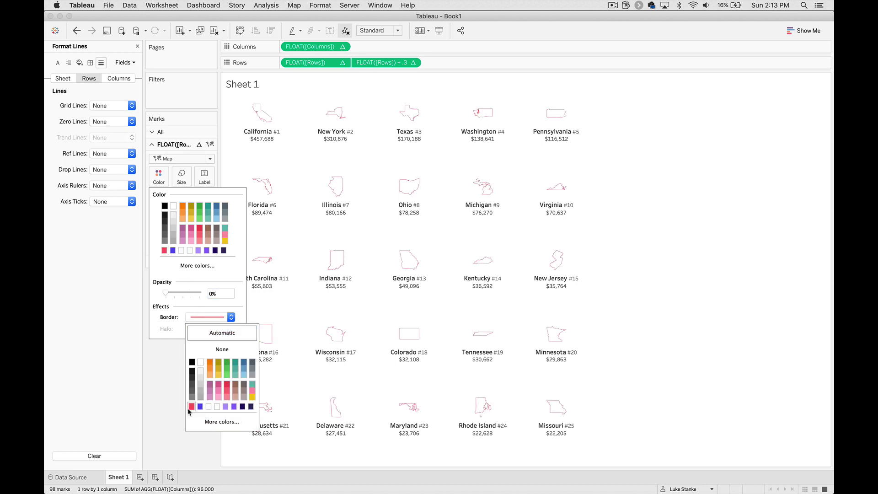
click(164, 399)
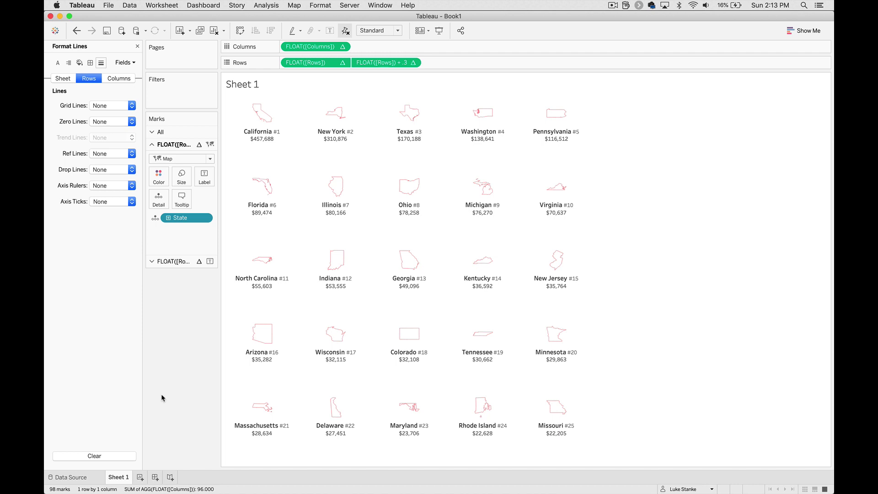
Rename Sheet 1 as Unselected States
double_click(120, 477)
text(Unselected)
text( States)
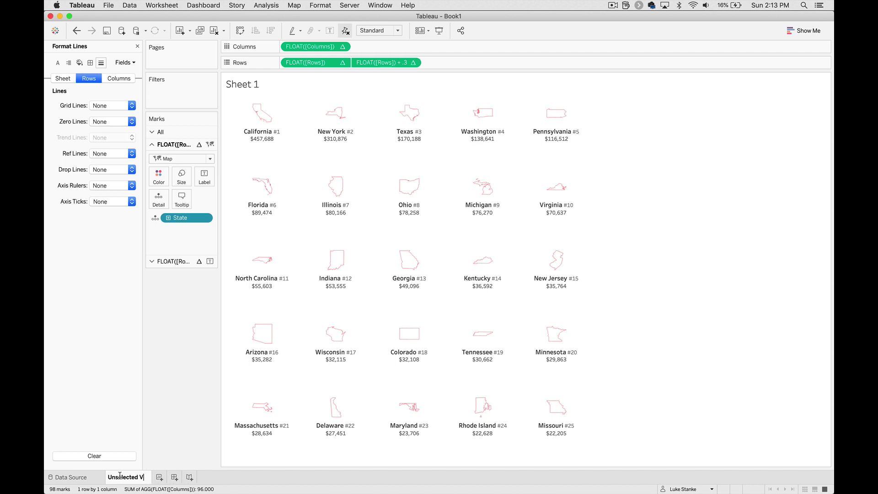
key(Return)
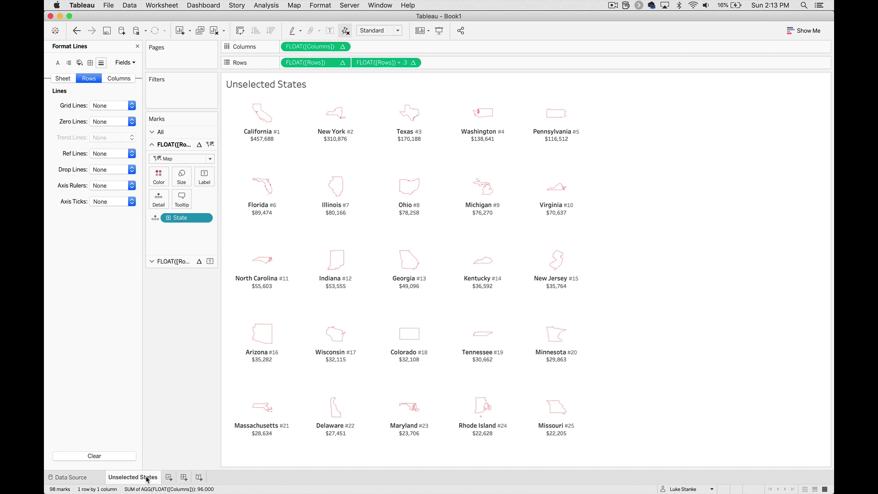
Duplicate the Unselected States sheet and rename the copy as Selected States
mouse_move(146, 479)
right_click(138, 477)
click(158, 441)
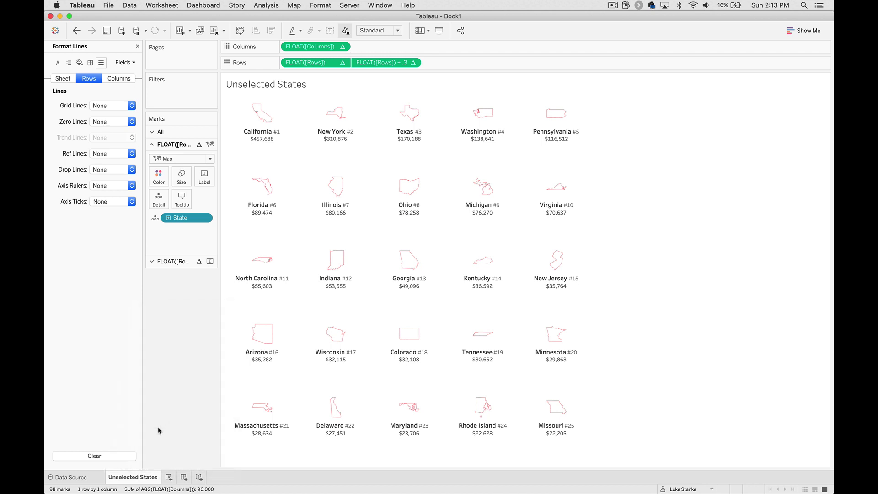
right_click(131, 481)
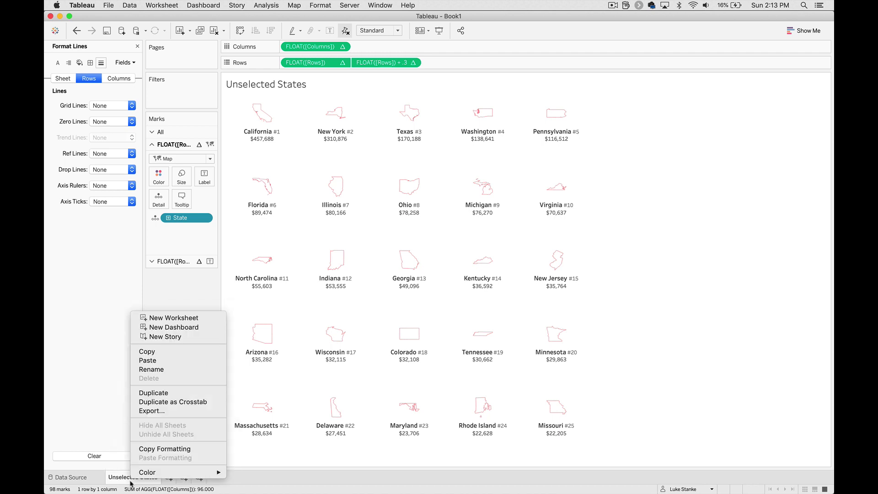
click(155, 390)
double_click(181, 476)
text(Sel)
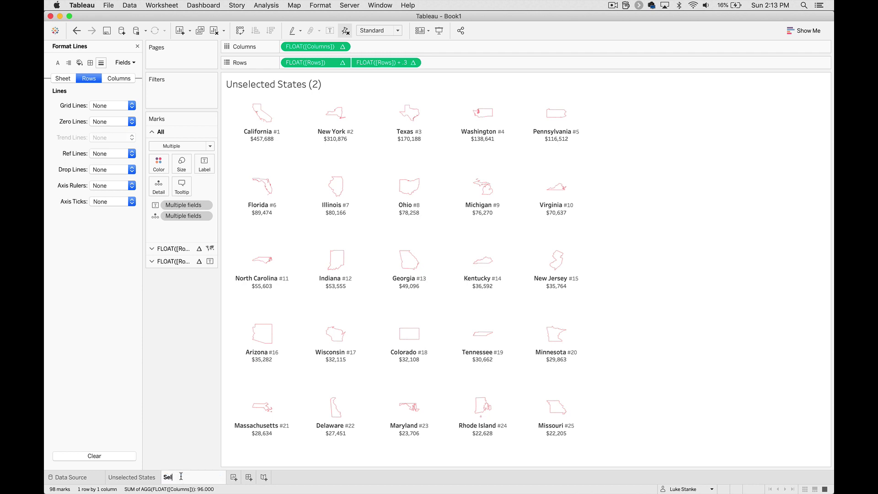
text(ected States)
key(Return)
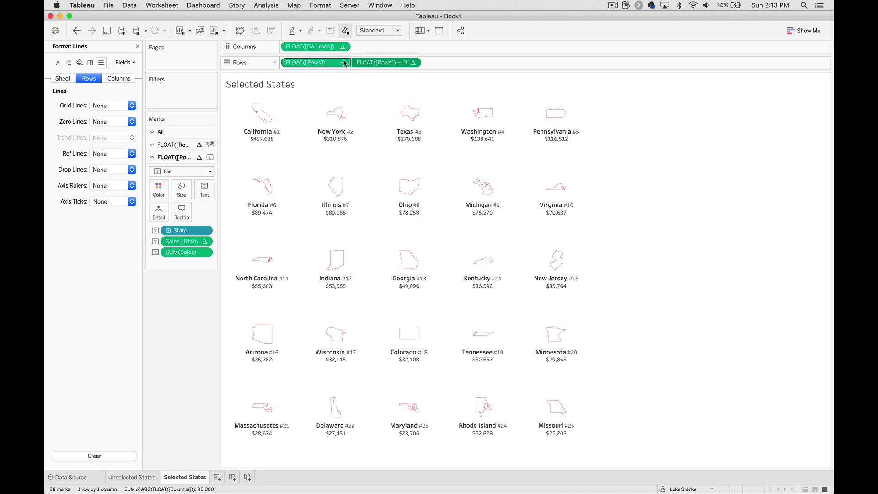
Remove FLOAT([Columns]) from Columns on the Selected States sheet
drag(322, 51, 169, 391)
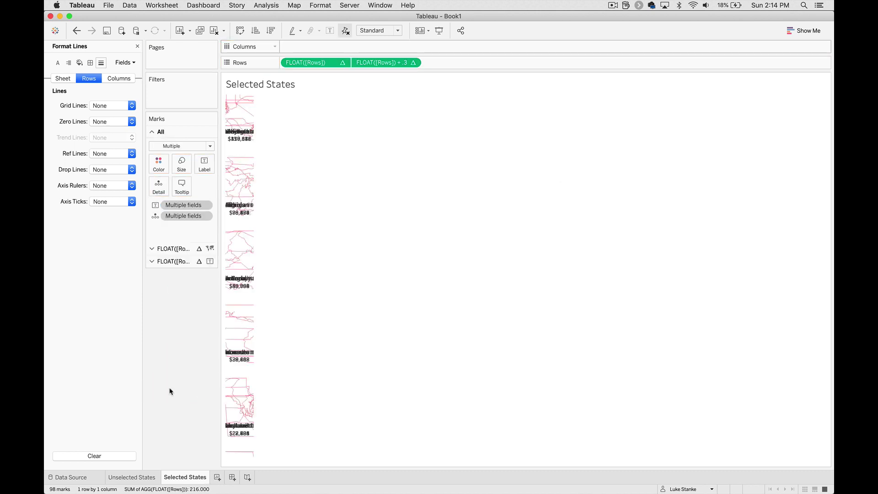
drag(323, 64, 155, 367)
drag(322, 66, 174, 298)
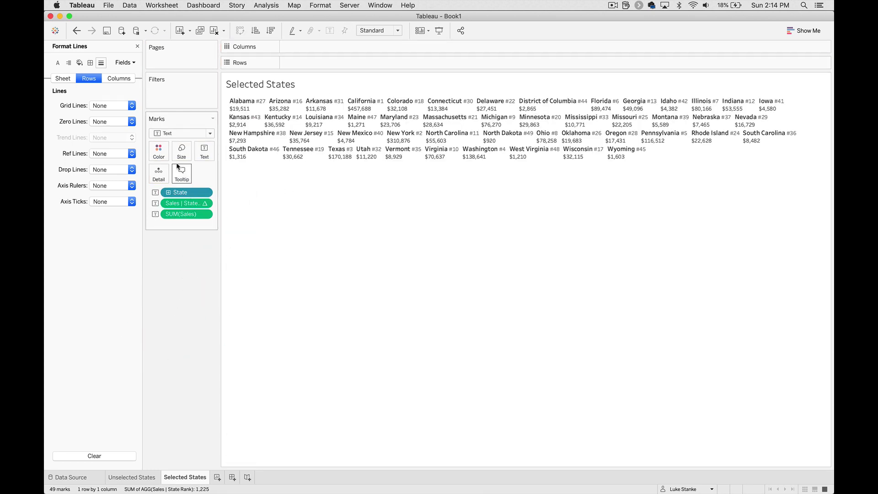
key(ctrl+z)
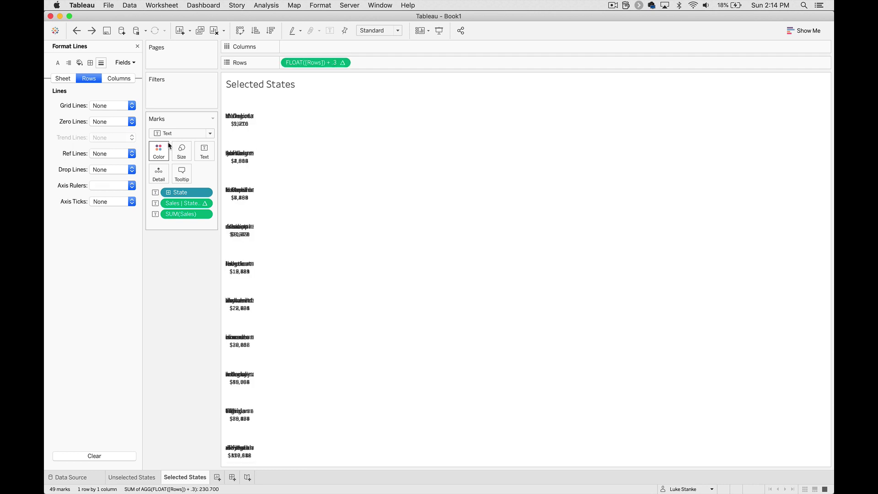
key(ctrl+z)
mouse_move(372, 64)
mouse_down()
mouse_move(135, 368)
mouse_move(328, 166)
mouse_move(374, 67)
mouse_up()
mouse_move(320, 62)
mouse_down()
mouse_move(321, 71)
mouse_move(322, 63)
mouse_up()
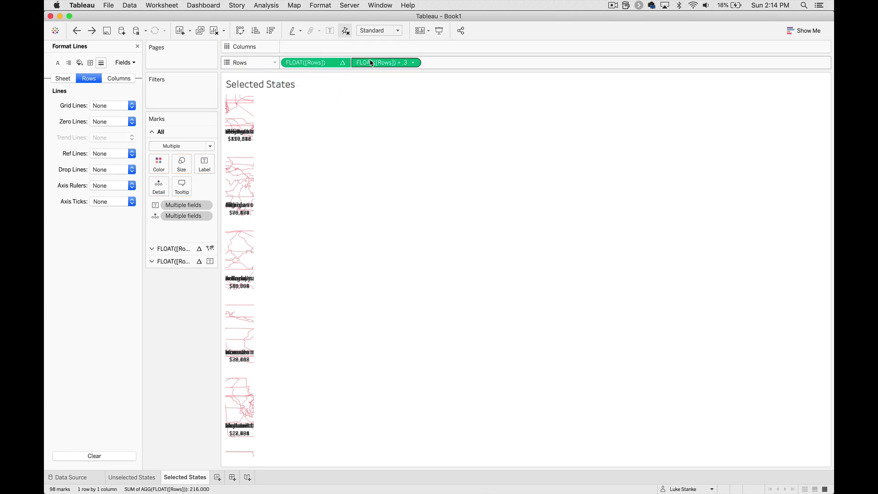
drag(384, 63, 110, 400)
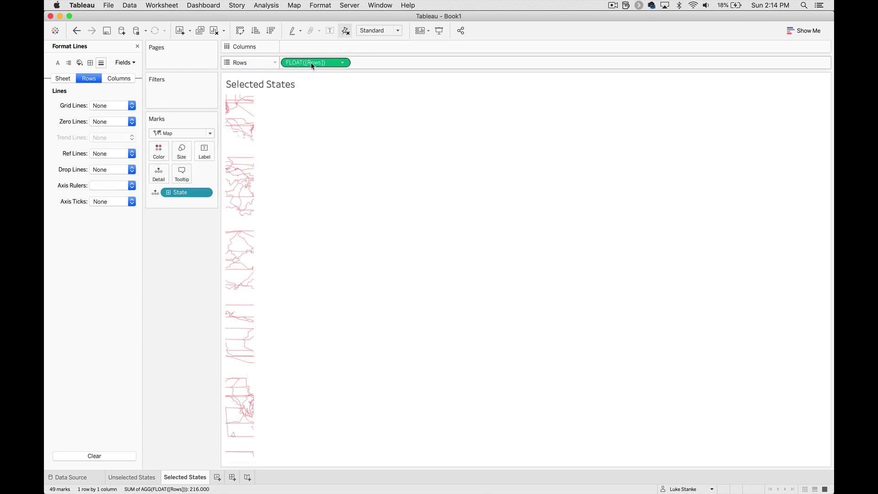
key(super+z)
Remove FLOAT([Rows]) and FLOAT([Rows]) + .3 from Rows and change the mark type to Map
drag(312, 64, 188, 336)
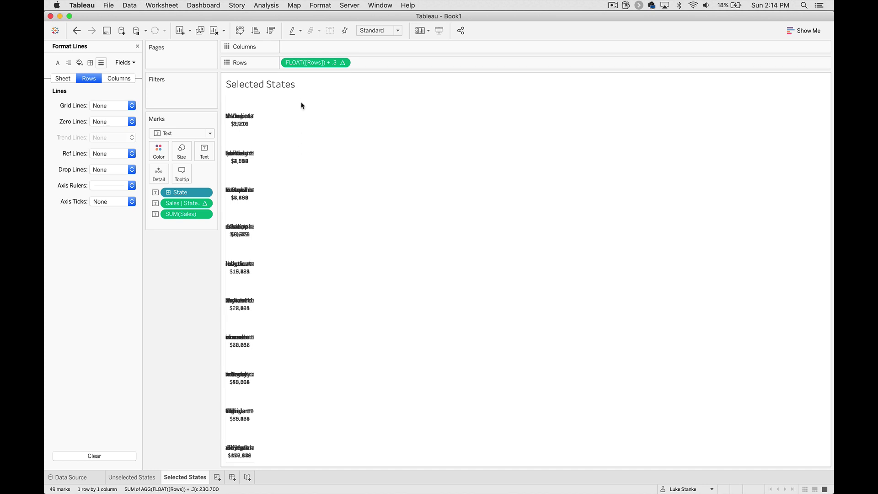
drag(316, 63, 175, 326)
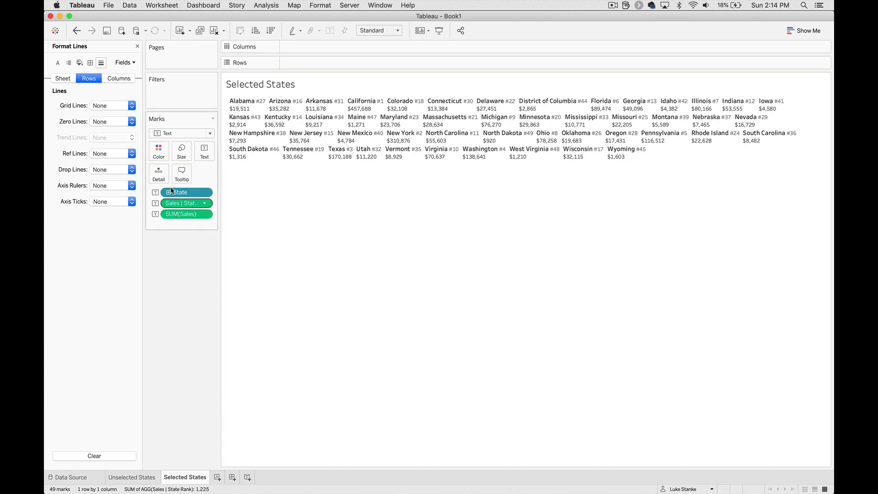
click(168, 136)
click(171, 231)
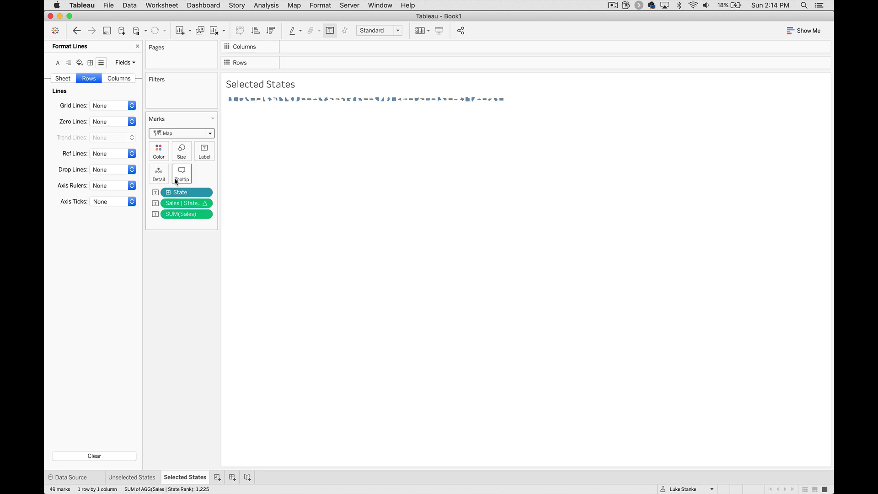
Enlarge the state shapes on the Selected States sheet
click(180, 157)
drag(204, 174, 227, 176)
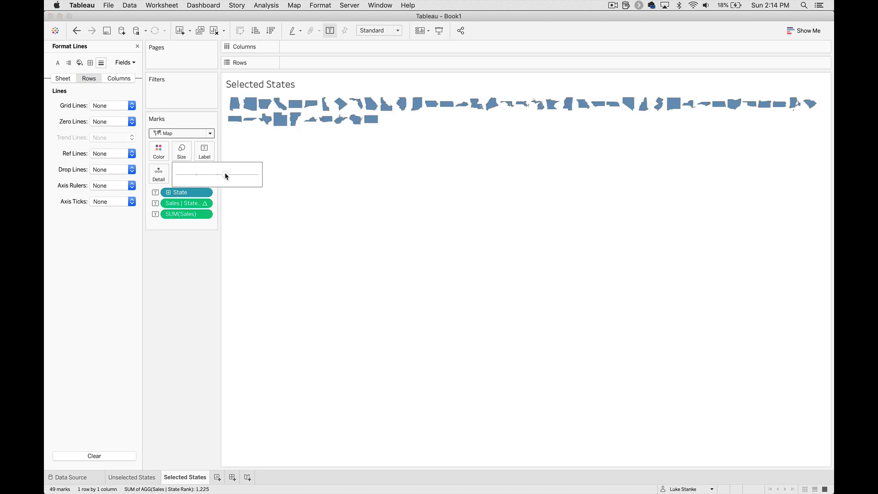
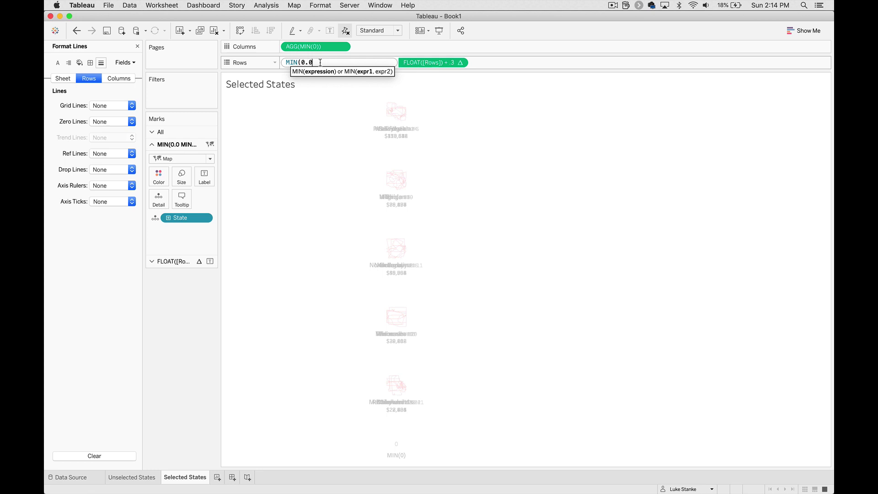
Replace the Rows fields with MIN(0.0) and MIN(.3) on the Selected States sheet
text())
key(Return)
click(373, 64)
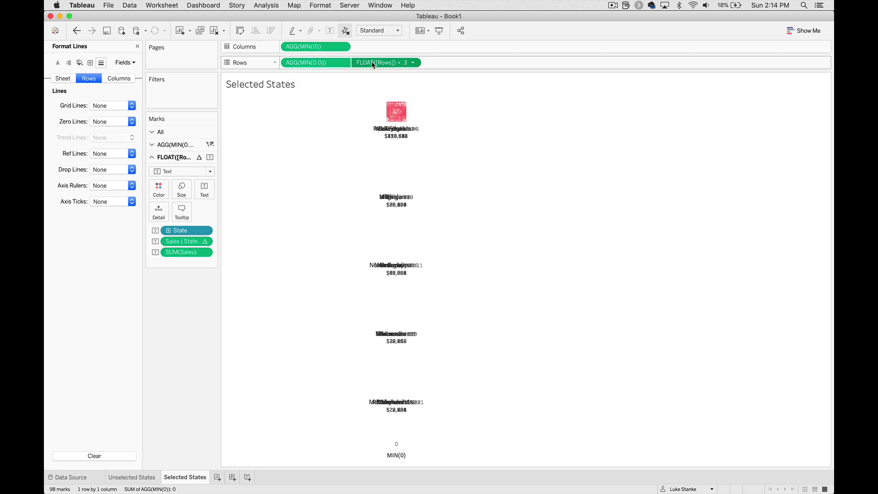
double_click(373, 64)
text(MIN)
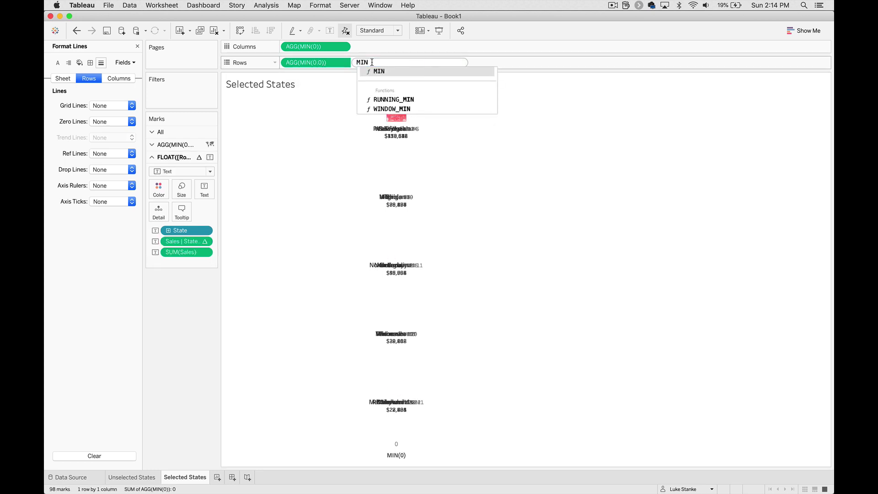
text((.3))
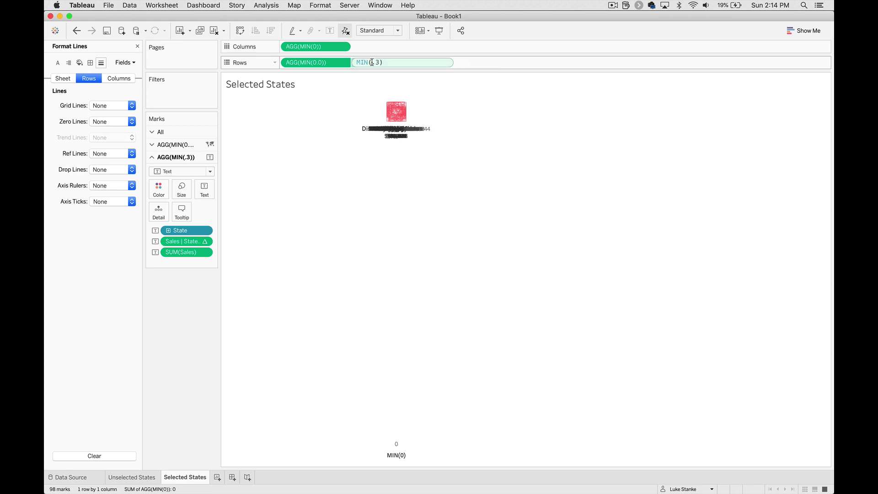
key(Return)
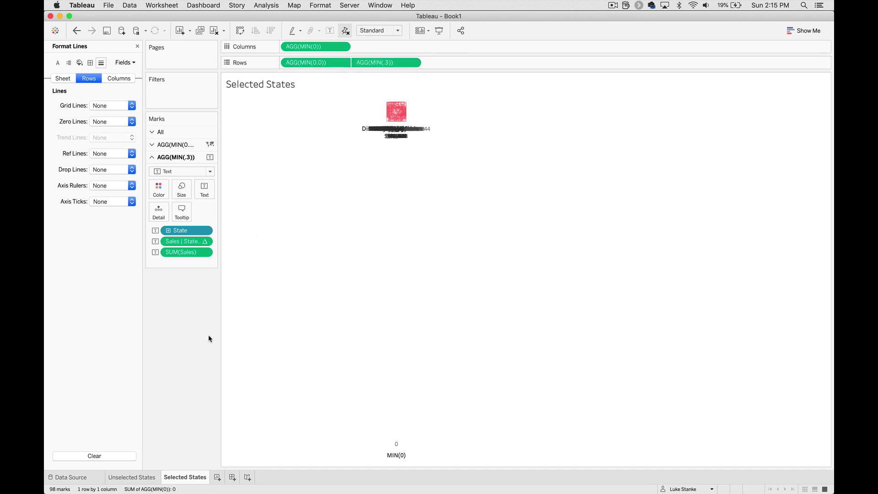
Hide the MIN(0) axis header and slightly increase the size of all marks
right_click(334, 443)
click(366, 421)
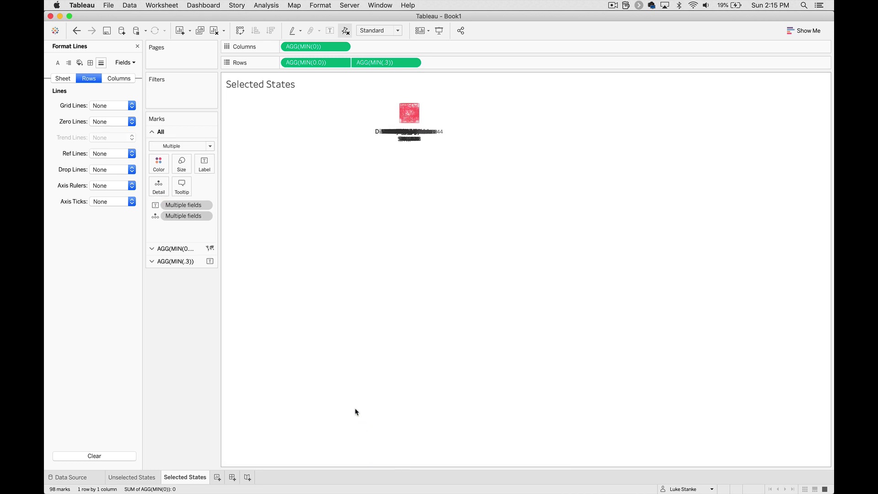
click(182, 164)
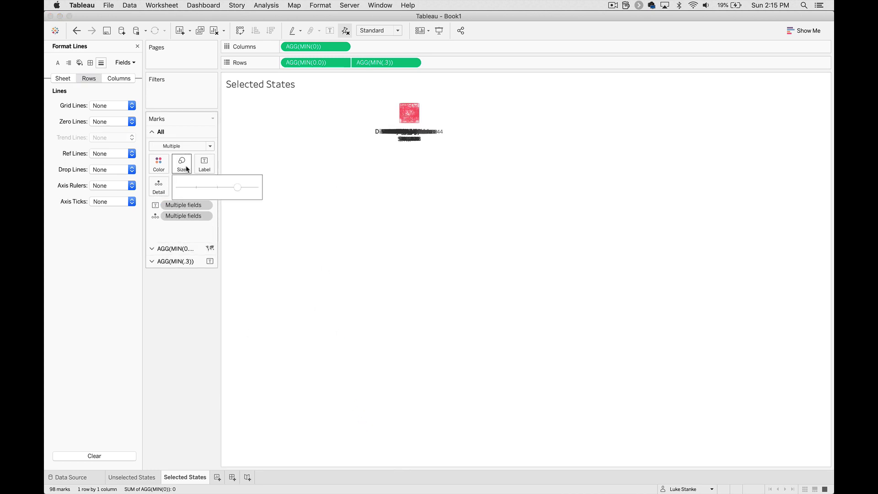
click(254, 187)
drag(255, 187, 239, 188)
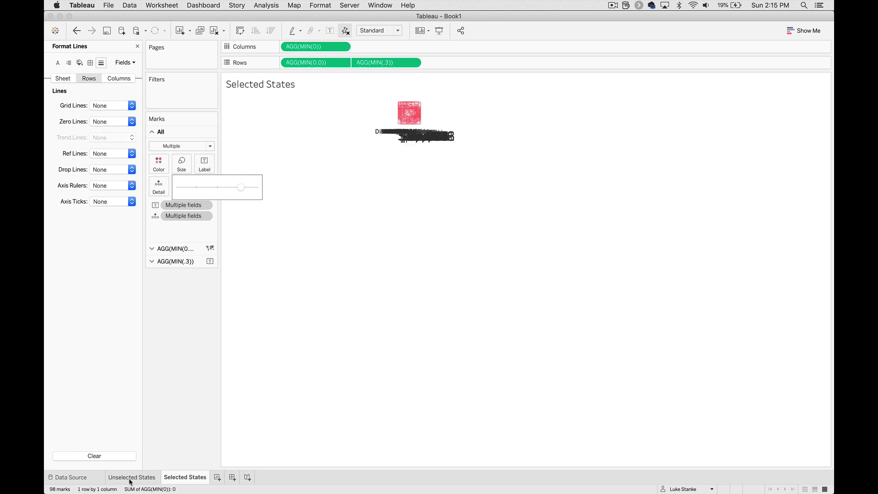
Create a dashboard with Selected States above Unselected States and hide the Selected States title
click(232, 477)
mouse_move(86, 157)
drag(85, 158, 293, 125)
drag(90, 167, 342, 78)
right_click(172, 50)
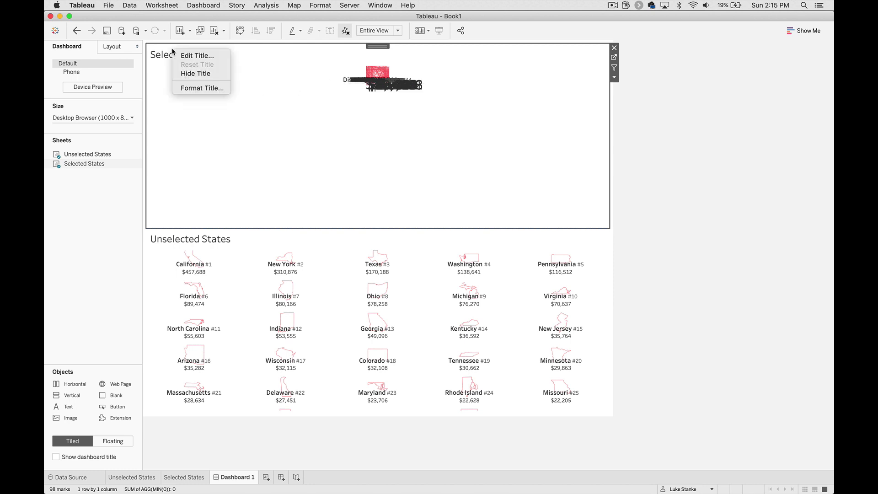
click(178, 73)
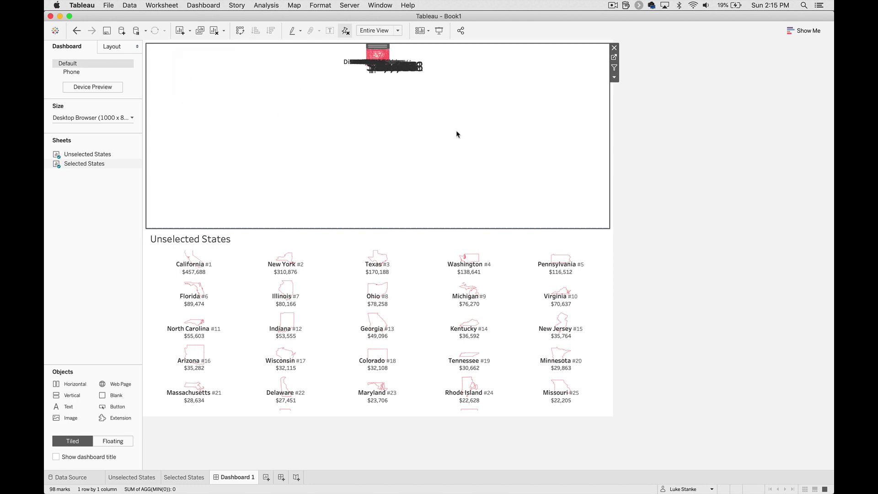
Show the header for the MIN(0.0) axis on the Selected States sheet
click(192, 477)
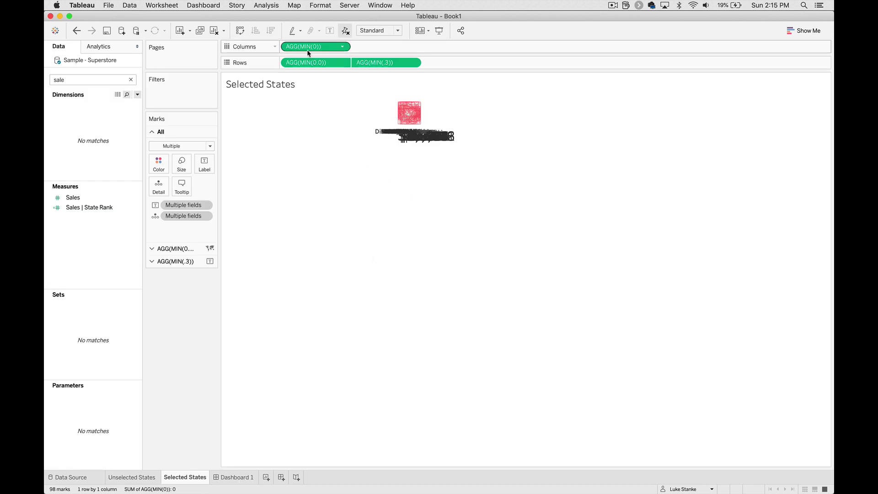
right_click(314, 63)
click(329, 102)
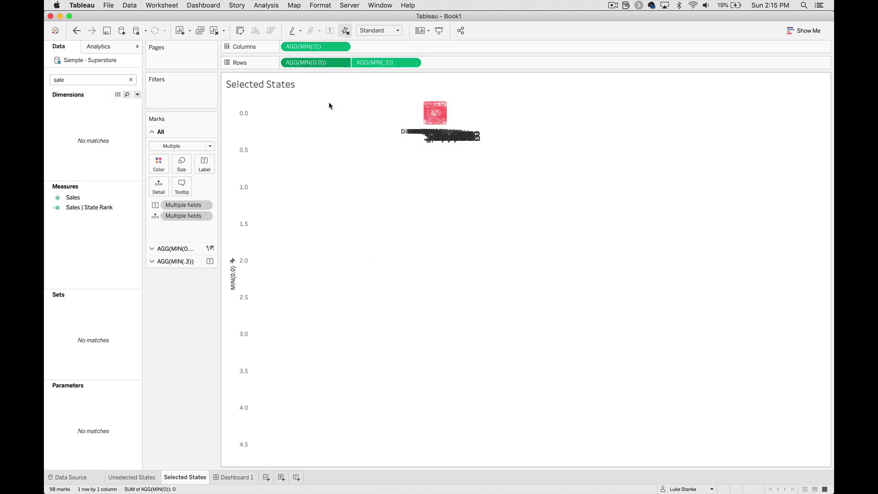
Set the MIN(0.0) axis to a fixed range from -1 to 1
right_click(225, 176)
right_click(232, 174)
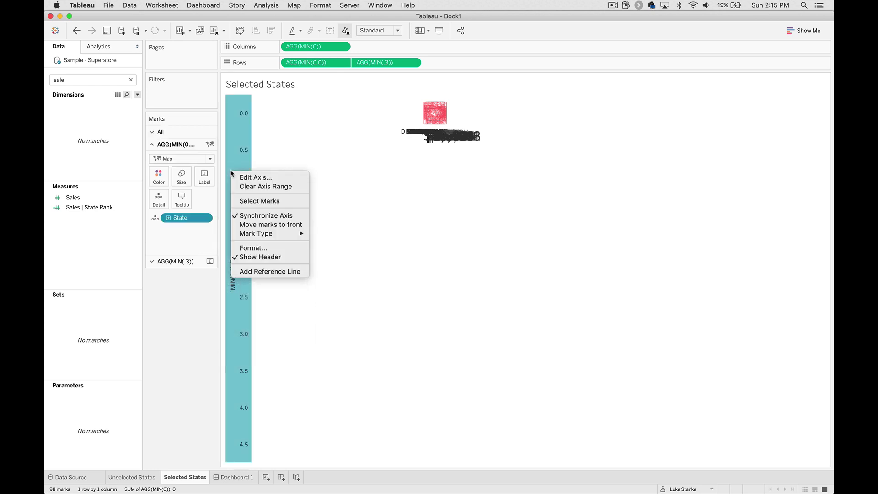
click(243, 178)
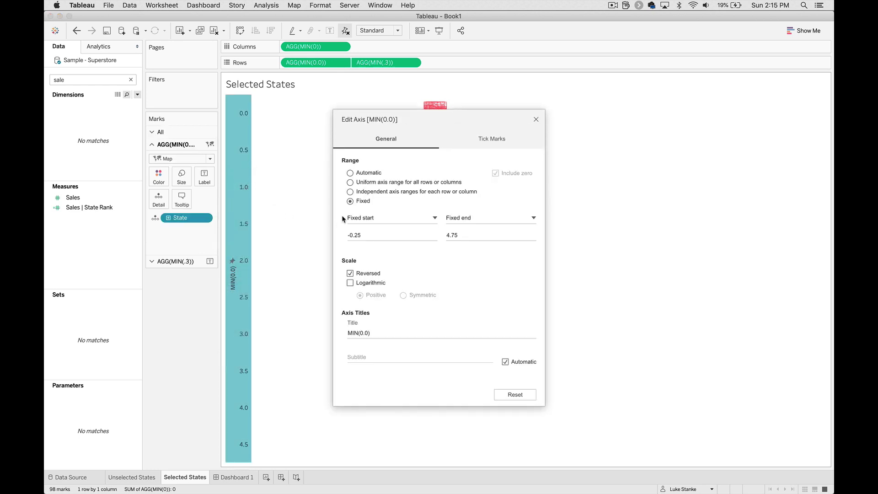
click(356, 235)
double_click(356, 235)
text(-1)
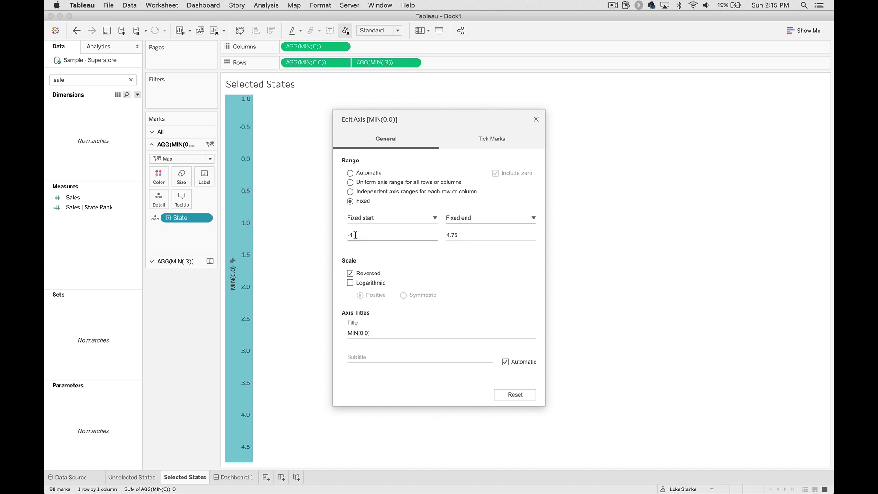
key(Tab)
text(1)
key(Tab)
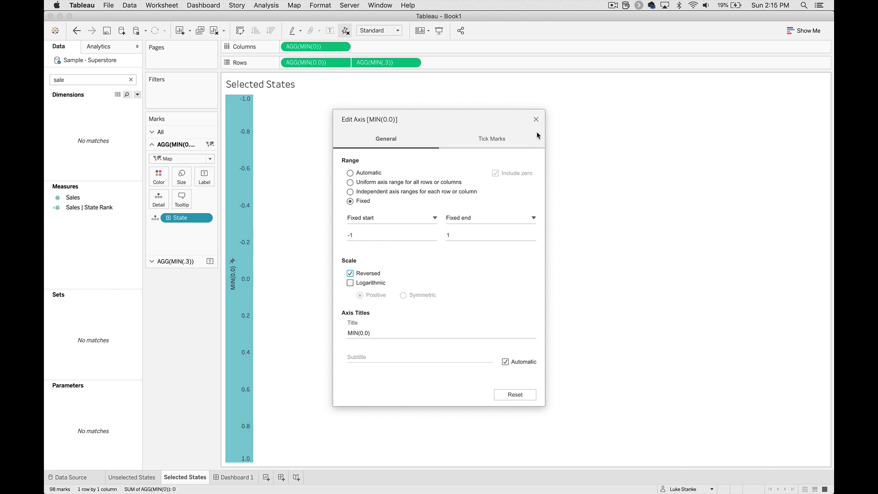
click(536, 119)
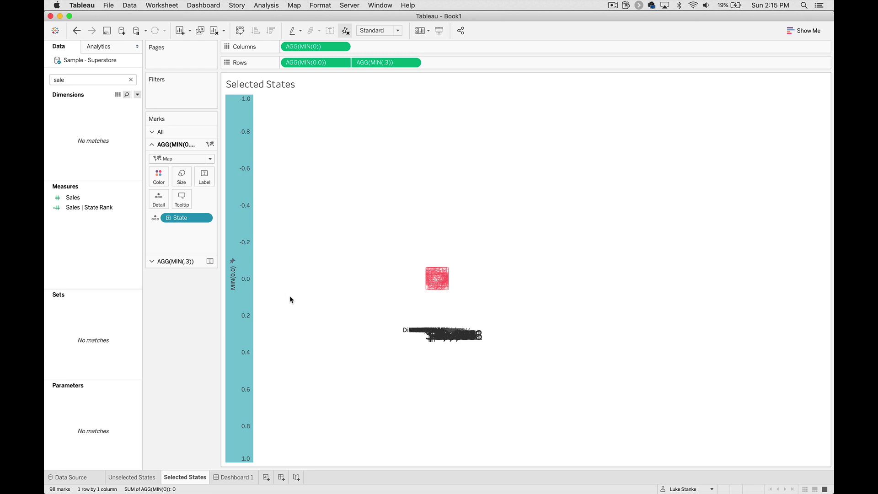
click(303, 311)
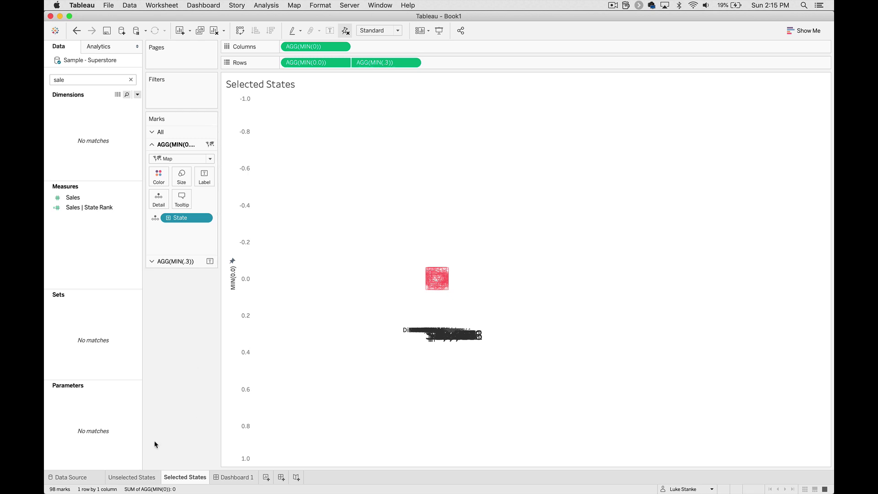
Clear the Selected States sheet by removing MIN(.3) and MIN(0.0) from Rows, MIN(0) from Columns, and State from the marks
click(139, 473)
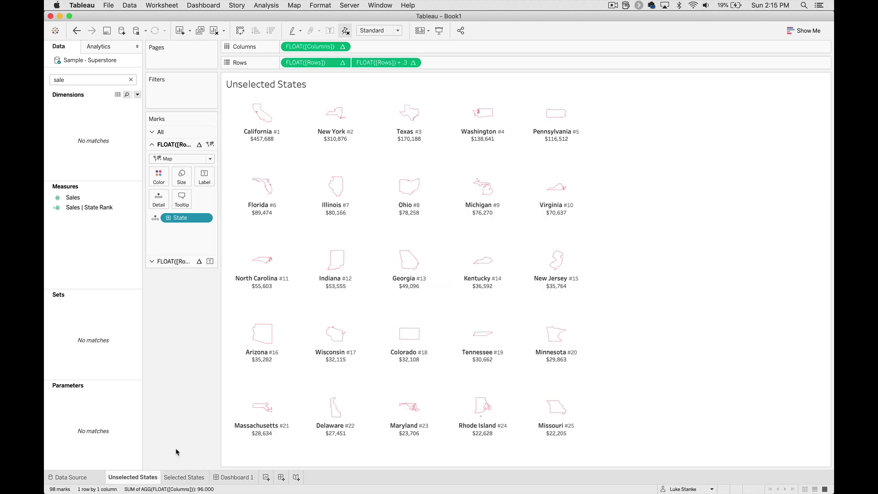
click(176, 477)
drag(366, 59, 320, 137)
drag(309, 67, 185, 359)
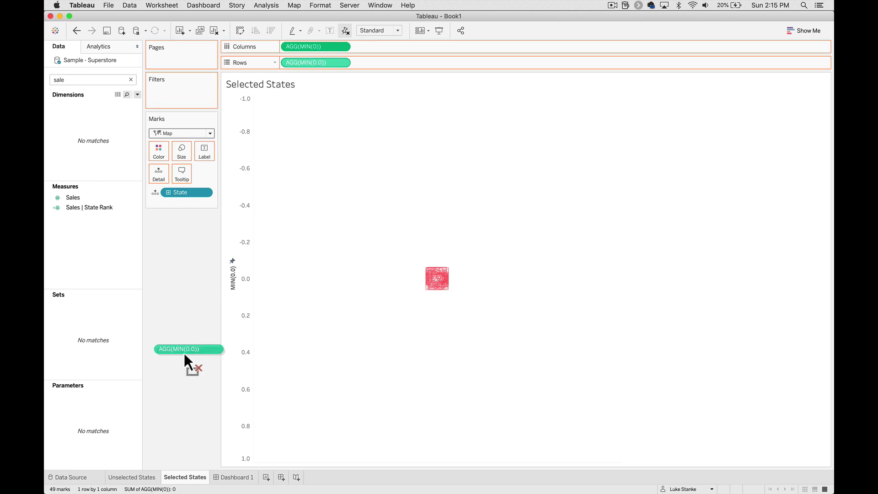
drag(304, 48, 93, 482)
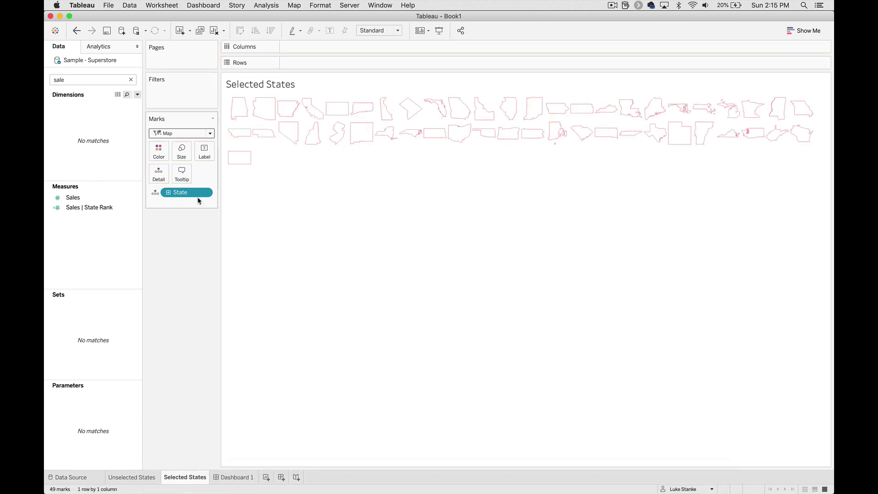
drag(194, 196, 162, 325)
Find the State field and add it to the marks as detail to build a geographic map
key(super+f)
text(state)
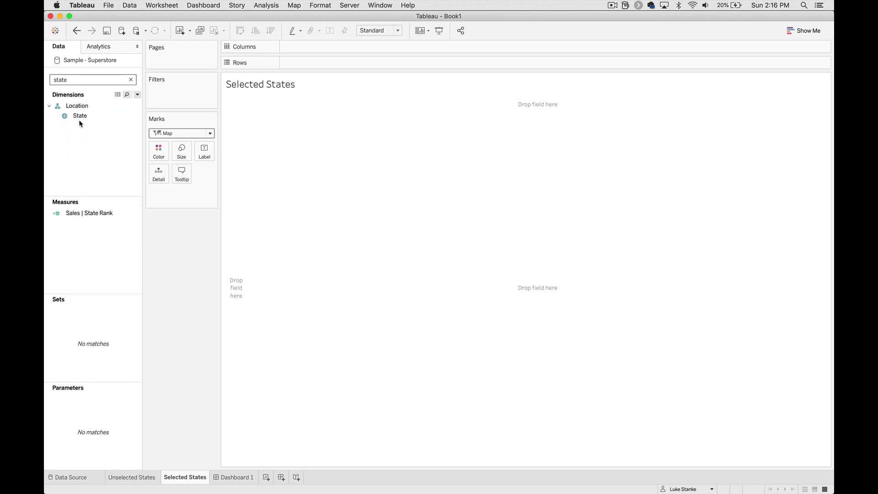
mouse_move(80, 119)
mouse_down()
mouse_move(174, 188)
mouse_move(159, 165)
mouse_move(184, 190)
mouse_up()
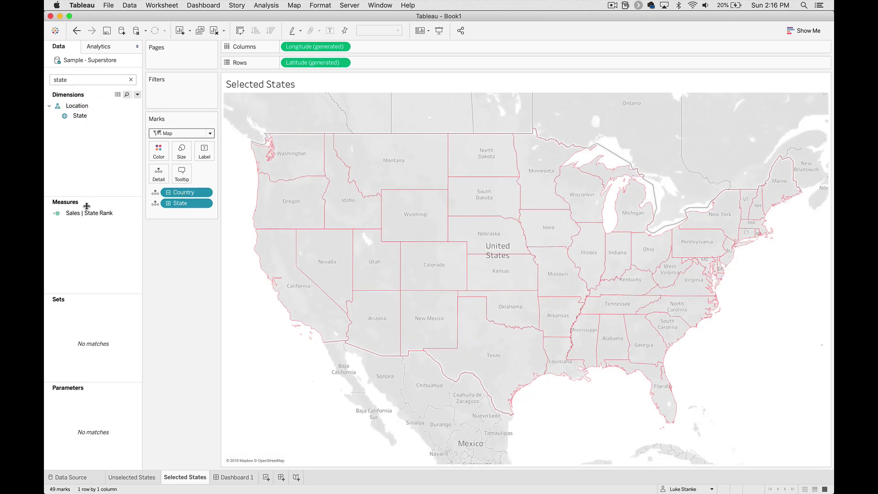
Label the map's states with State and Sales
drag(72, 121, 204, 151)
double_click(97, 80)
text(sale)
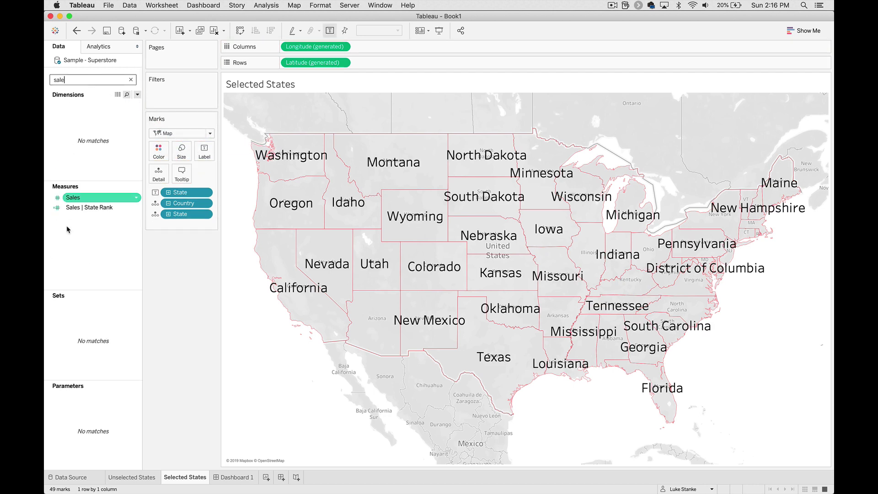
drag(73, 197, 204, 154)
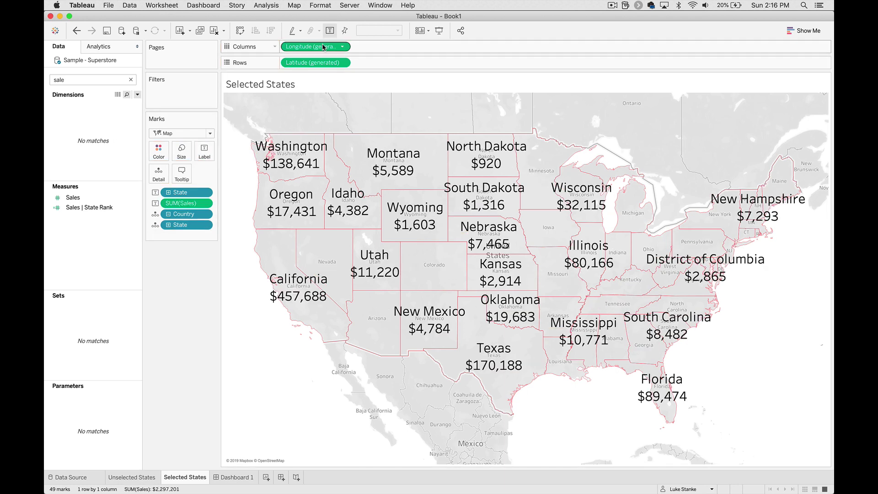
Duplicate Longitude (generated) on Columns and keep only State, set as detail, in the second map's marks
drag(325, 46, 370, 46)
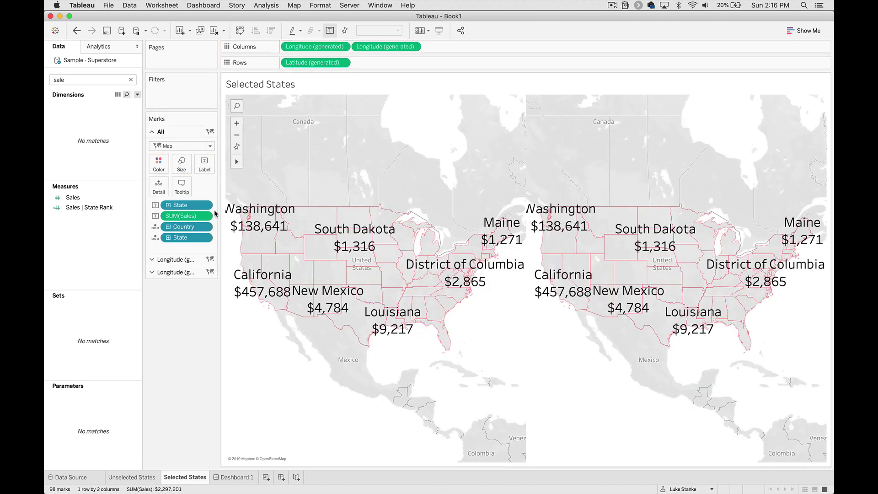
click(175, 272)
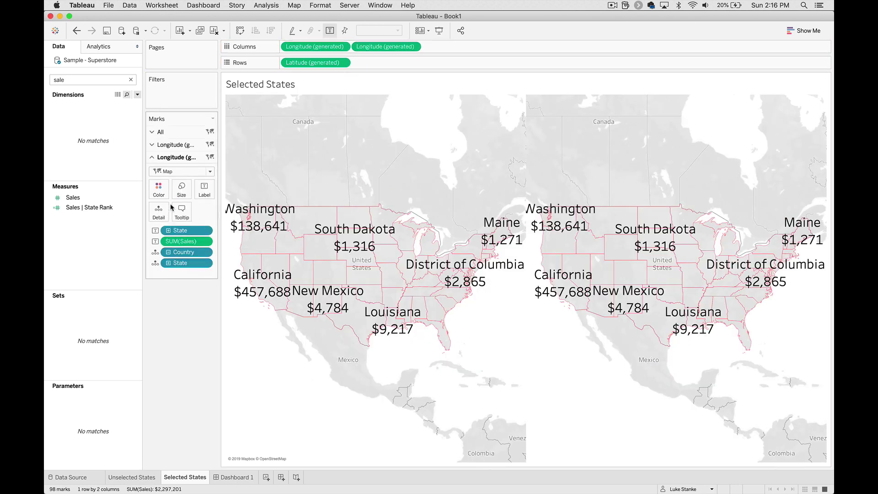
click(176, 230)
click(182, 255)
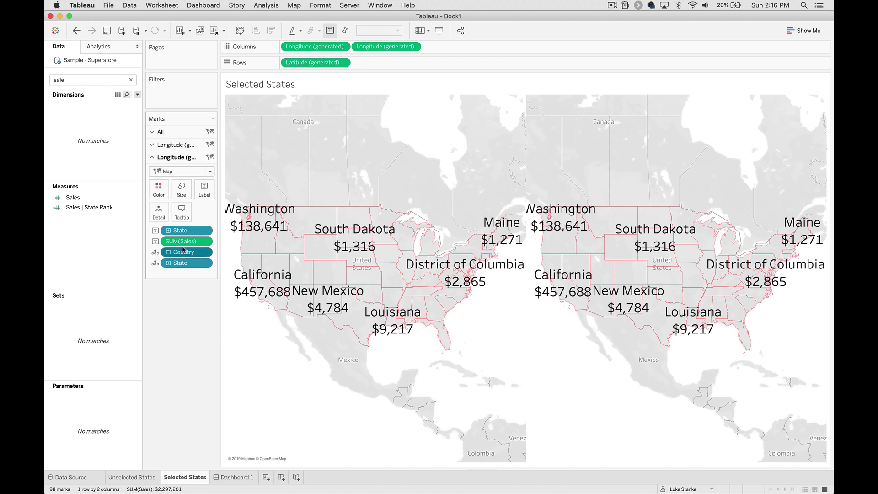
shift+click(180, 263)
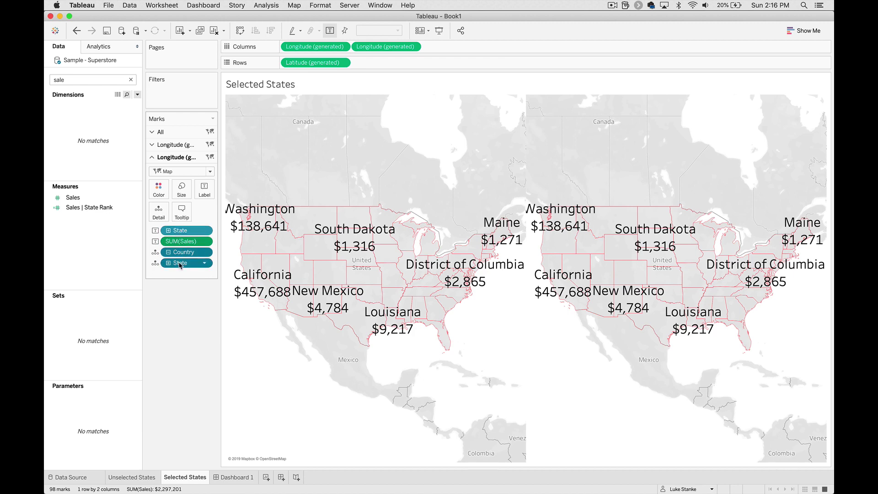
drag(180, 265, 169, 338)
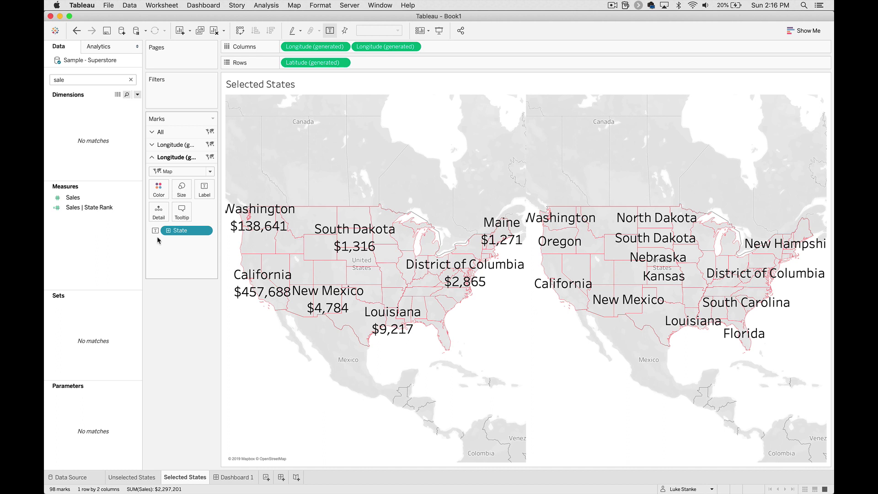
click(156, 230)
click(165, 264)
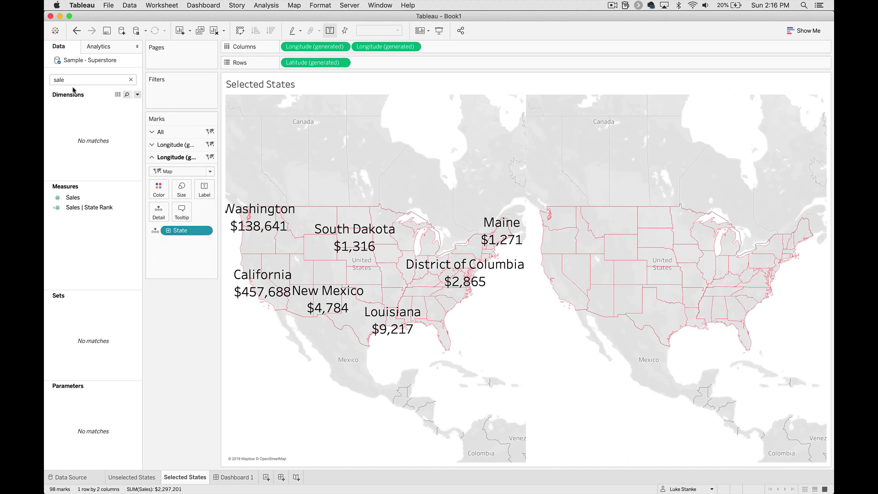
Add City to the second map's detail and change its mark type to Circle
key(super+a)
text(cit)
drag(77, 116, 178, 249)
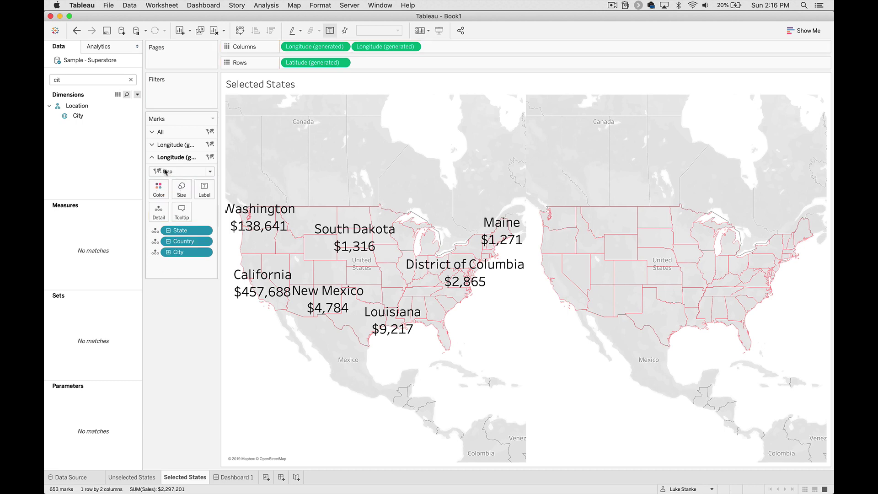
click(165, 172)
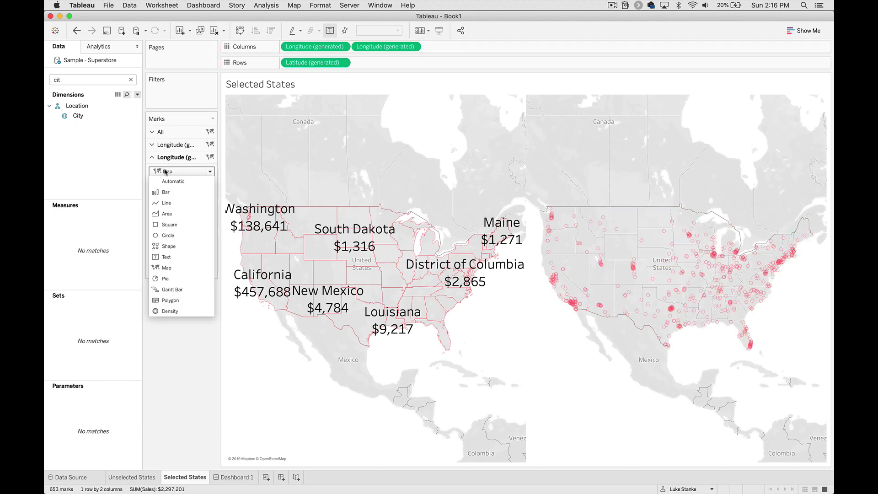
click(168, 235)
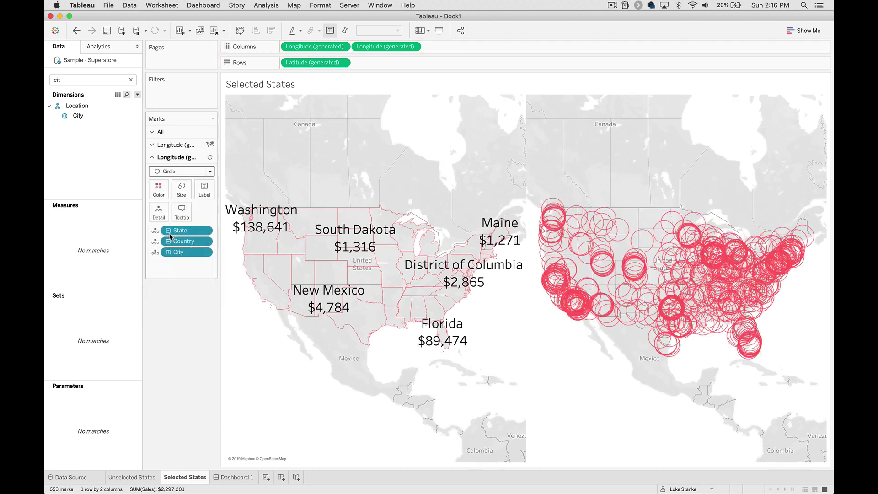
Size the city circles by Sales and reduce their overall size
double_click(95, 85)
text(sale)
drag(74, 198, 178, 192)
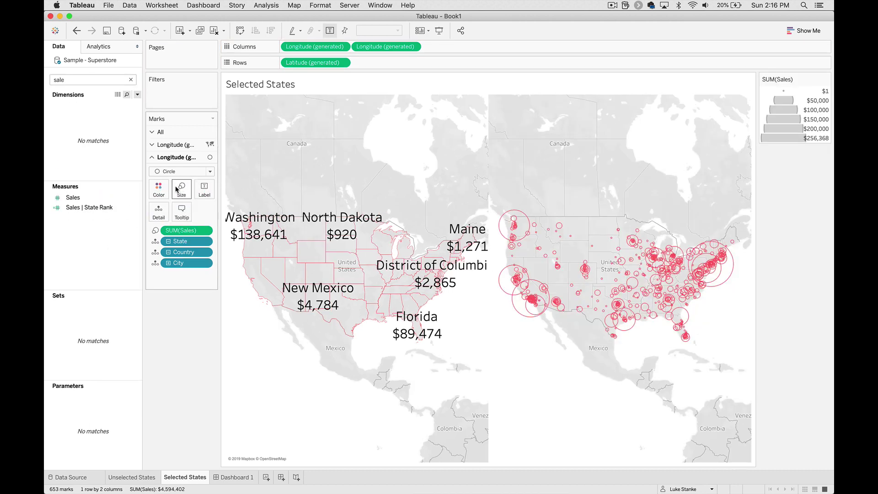
click(176, 189)
drag(204, 213, 187, 214)
Color the city circles blue at 100% opacity and give them a light gray border
click(159, 189)
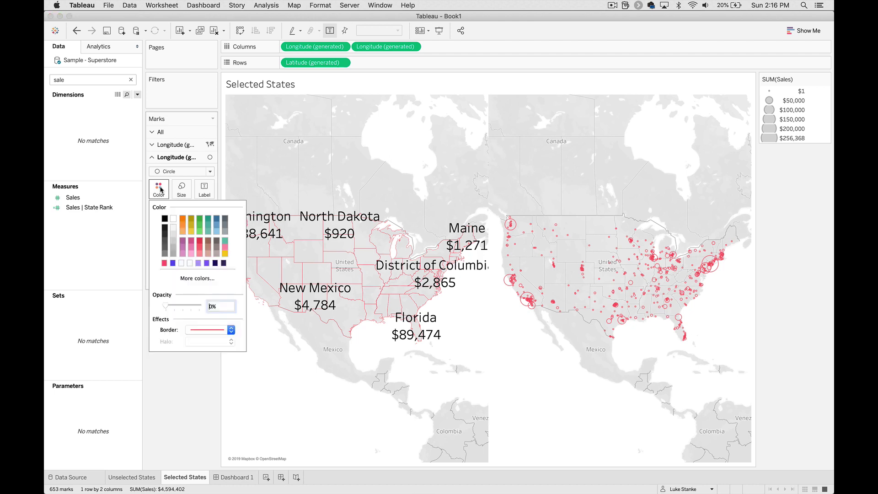
click(215, 221)
drag(189, 305, 199, 306)
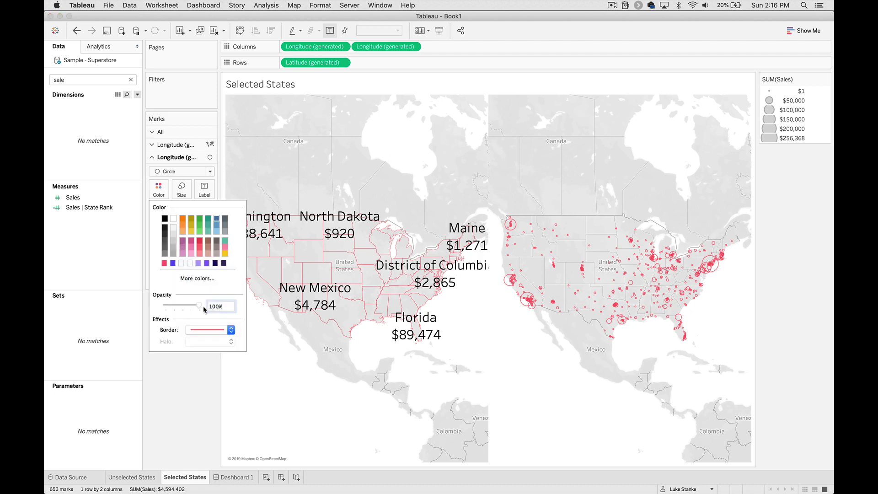
click(199, 330)
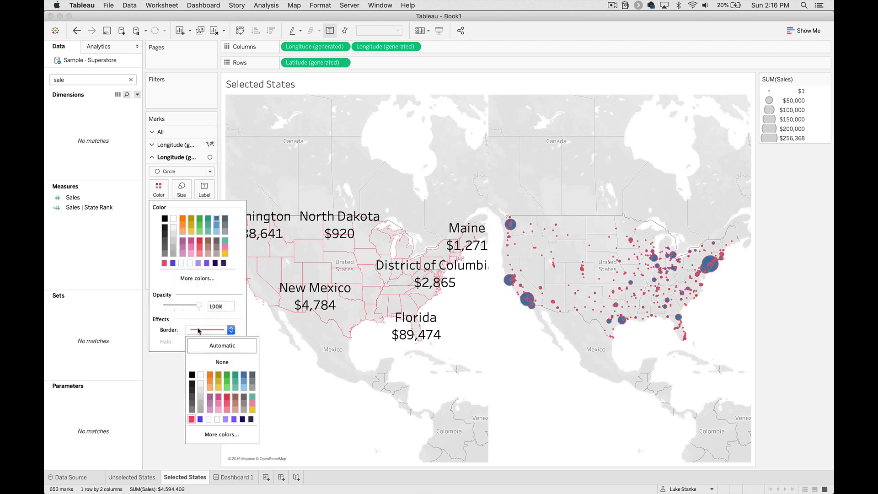
click(200, 391)
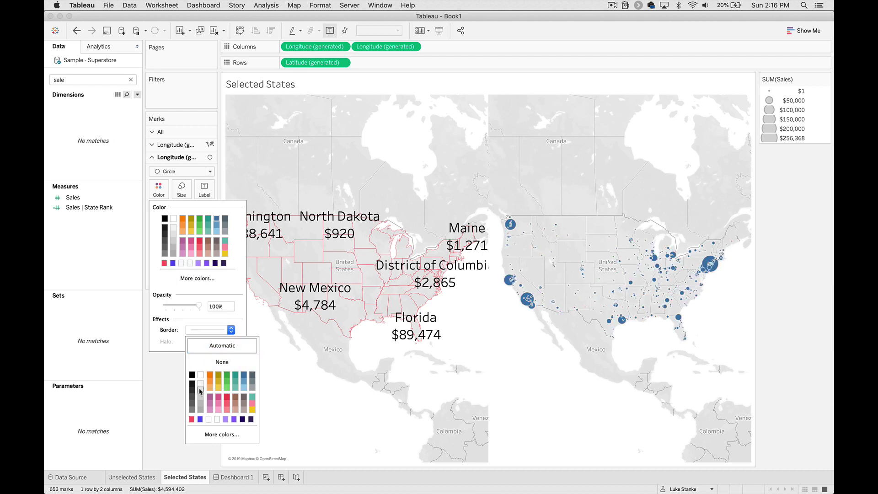
Combine the two longitude maps as a dual axis and reduce the size of the state map's name and sales labels
right_click(399, 49)
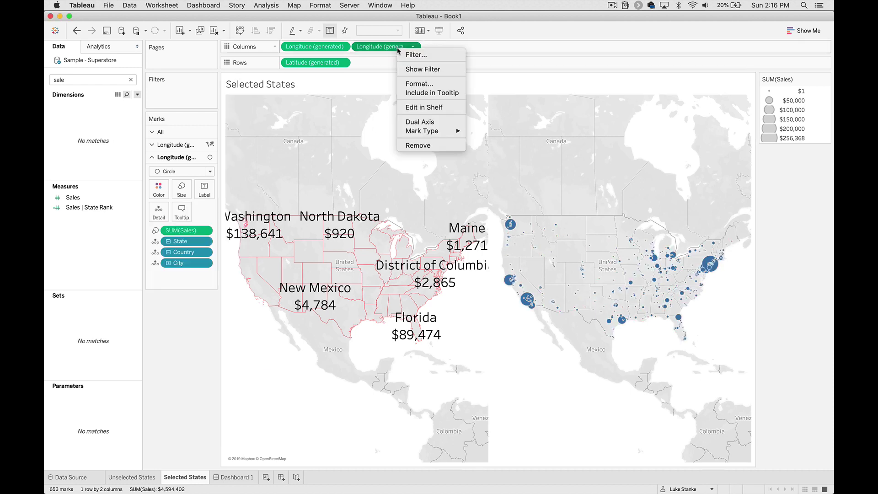
click(421, 122)
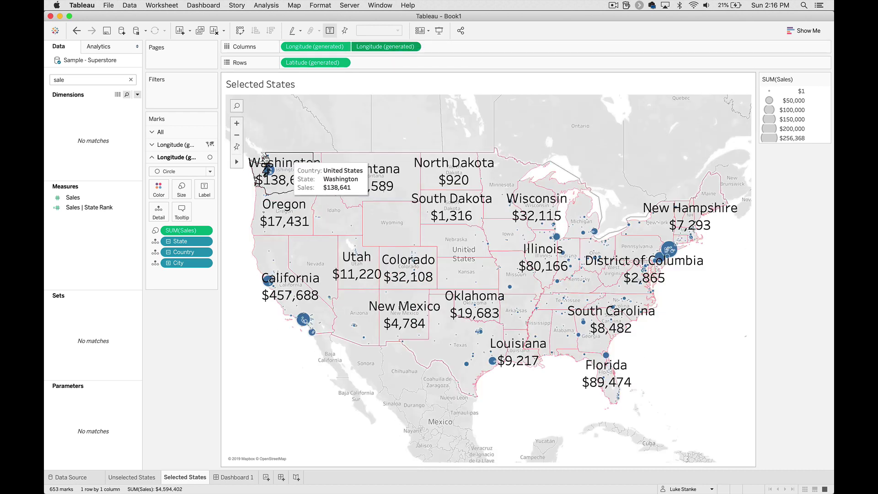
click(185, 145)
click(204, 177)
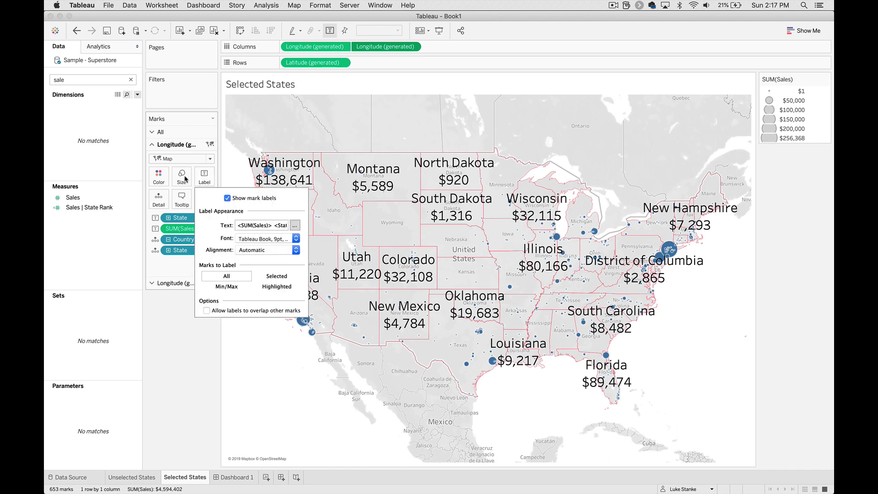
click(184, 179)
click(211, 201)
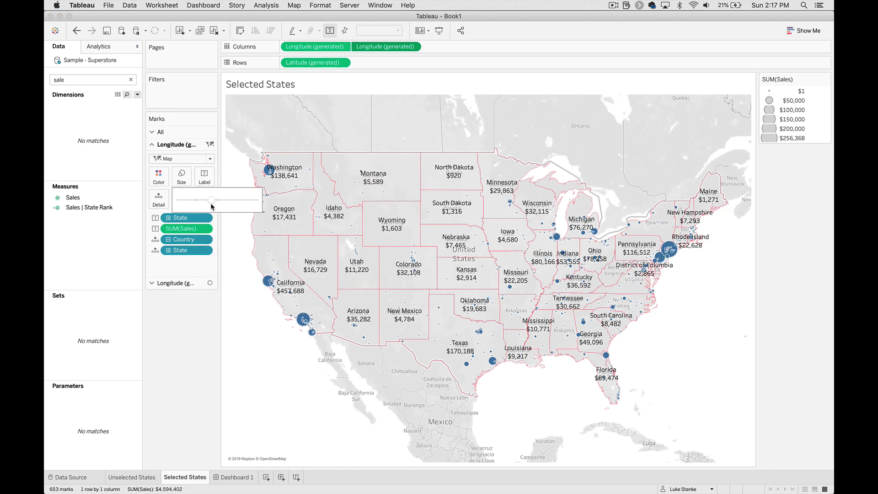
drag(212, 206, 216, 206)
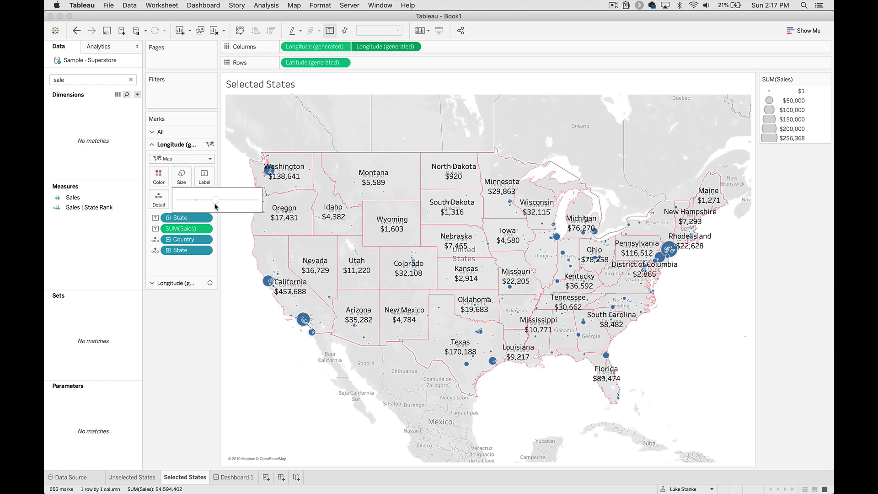
click(157, 385)
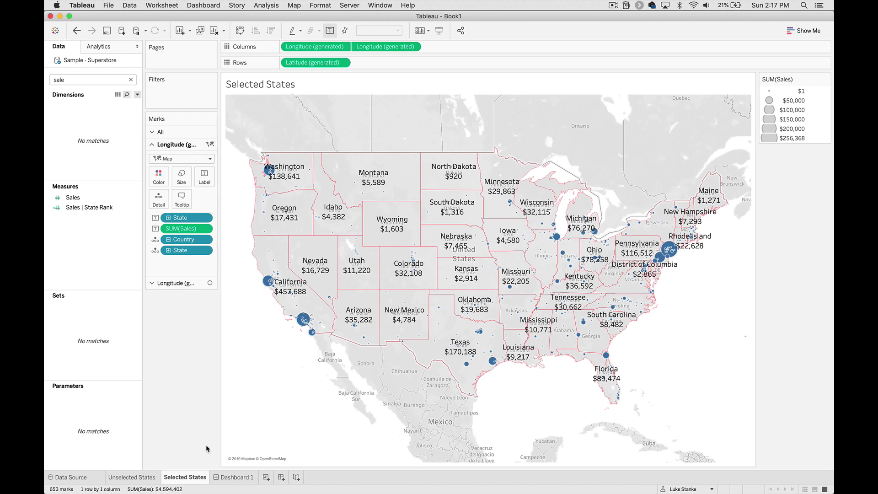
On Dashboard 1, turn off the map's Base, Land Cover, Country/Region Borders and Names, and State/Province Borders and Names layers
click(234, 477)
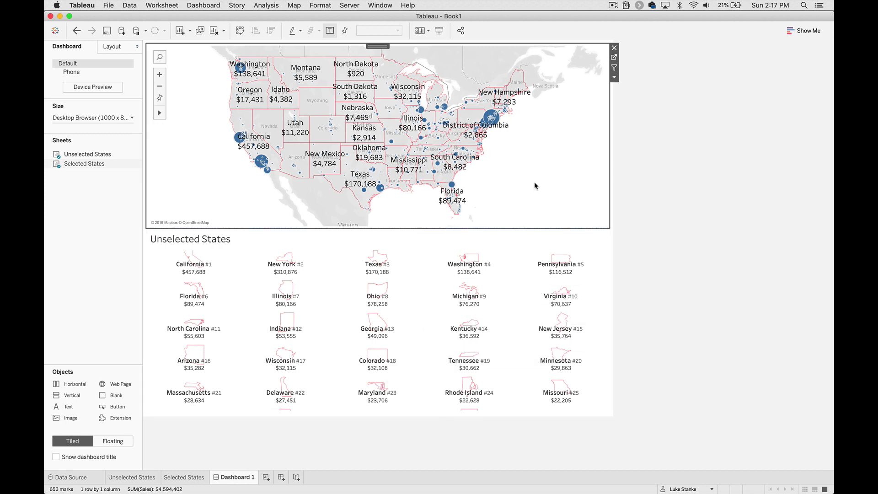
click(313, 4)
mouse_move(294, 3)
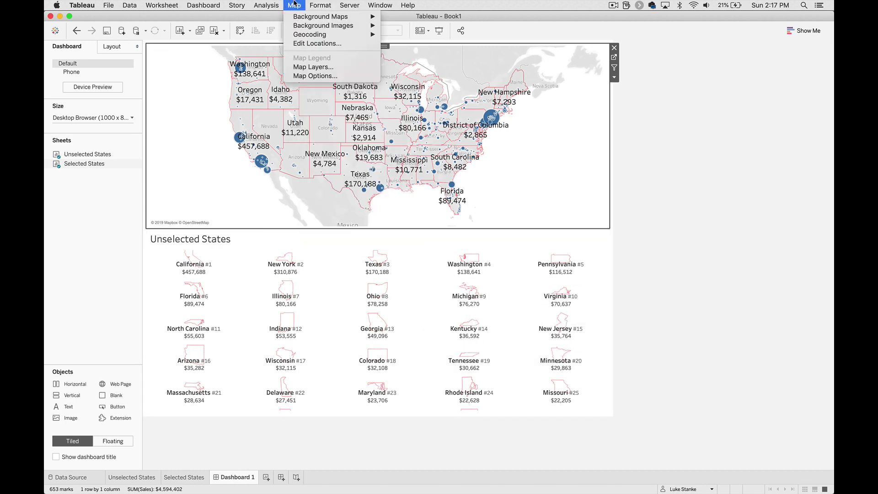
click(323, 68)
click(65, 136)
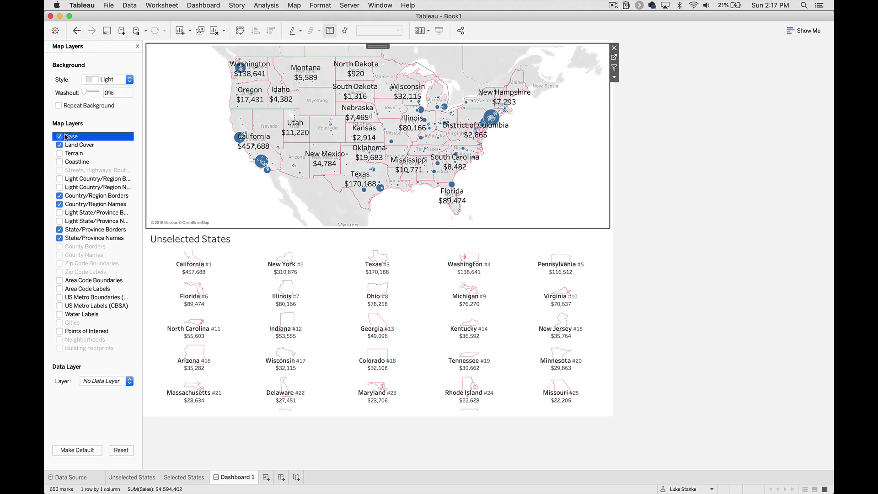
click(60, 138)
click(59, 146)
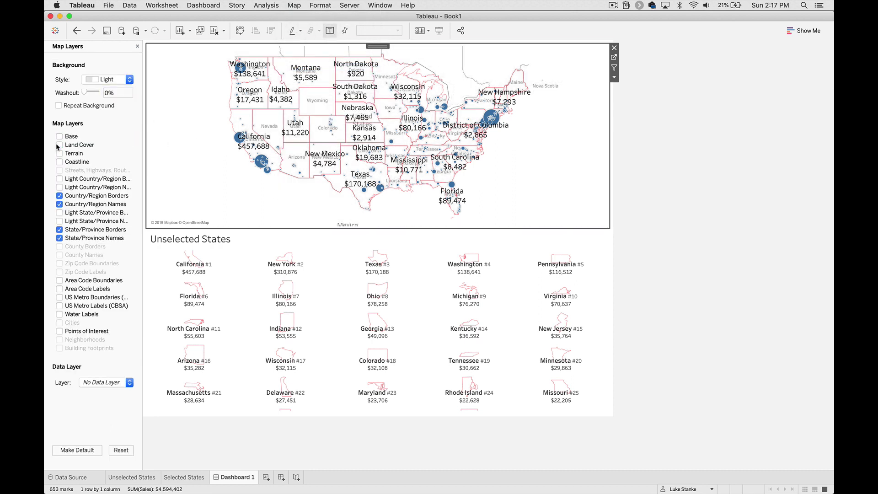
click(59, 205)
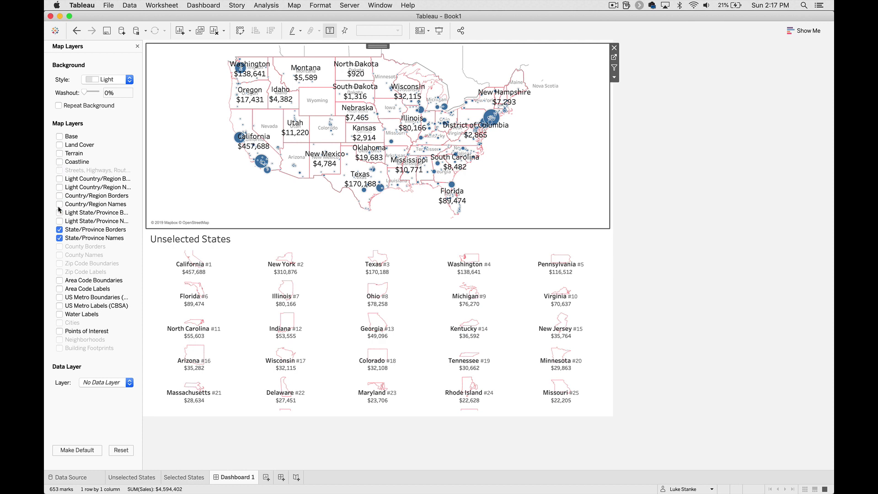
click(59, 238)
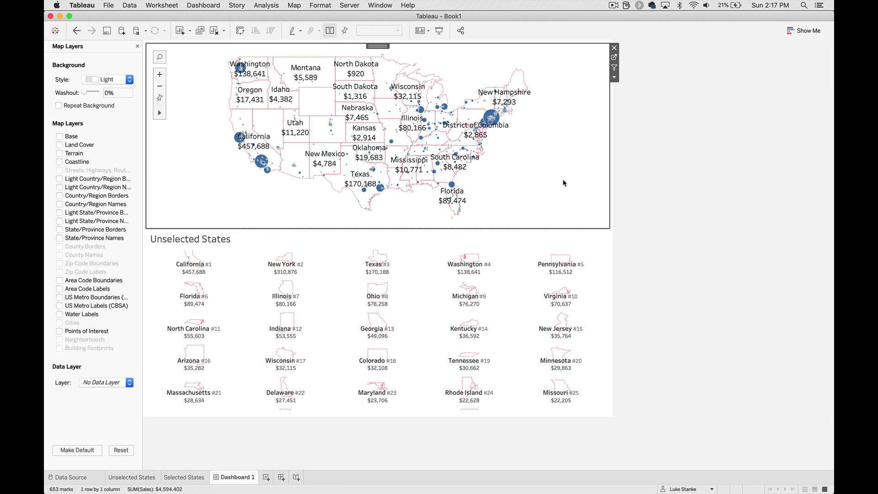
Go from the dashboard to the Unselected States sheet and search its fields for "state"
click(547, 267)
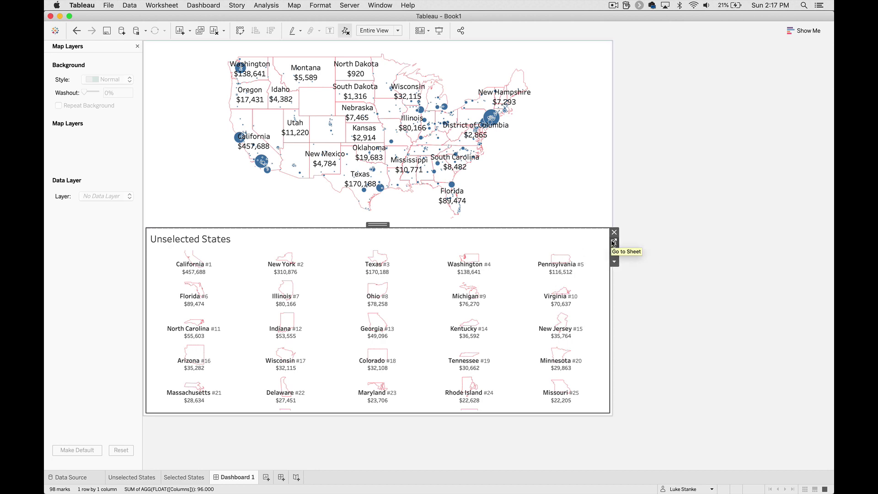
click(614, 243)
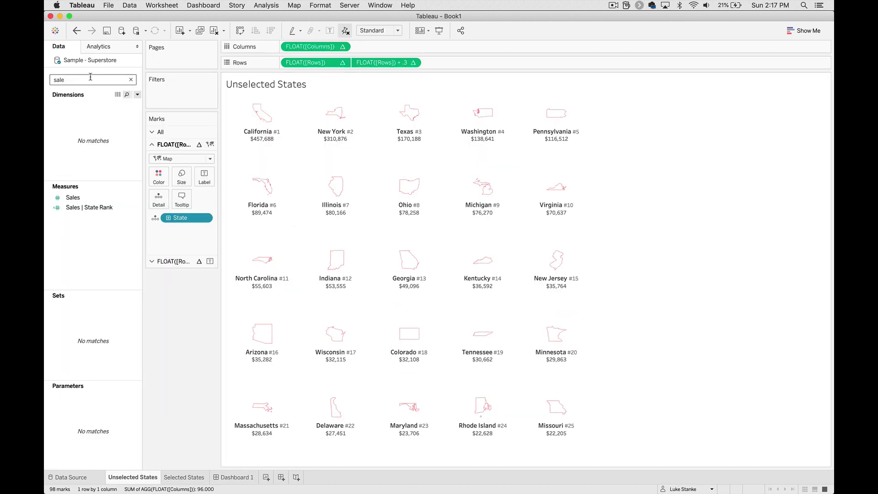
click(123, 81)
text(sale)
double_click(124, 81)
text(state)
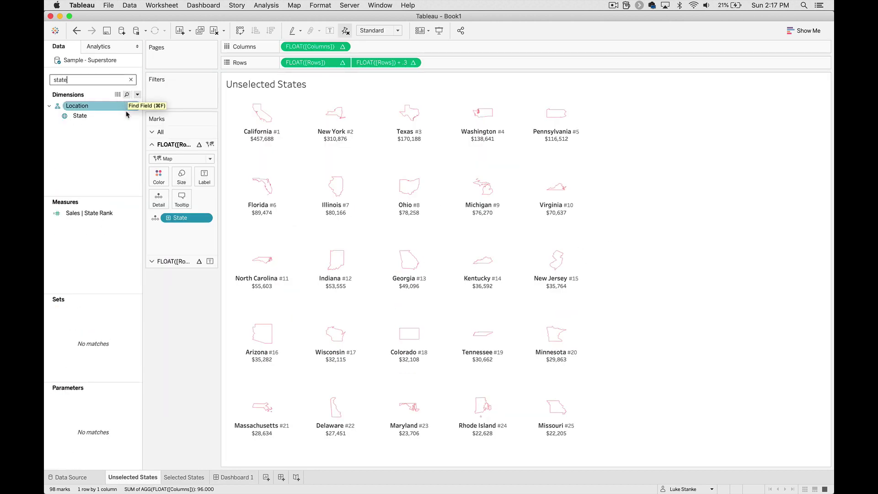
Create a string parameter named State Parameter from the State field, with all values allowed
right_click(126, 117)
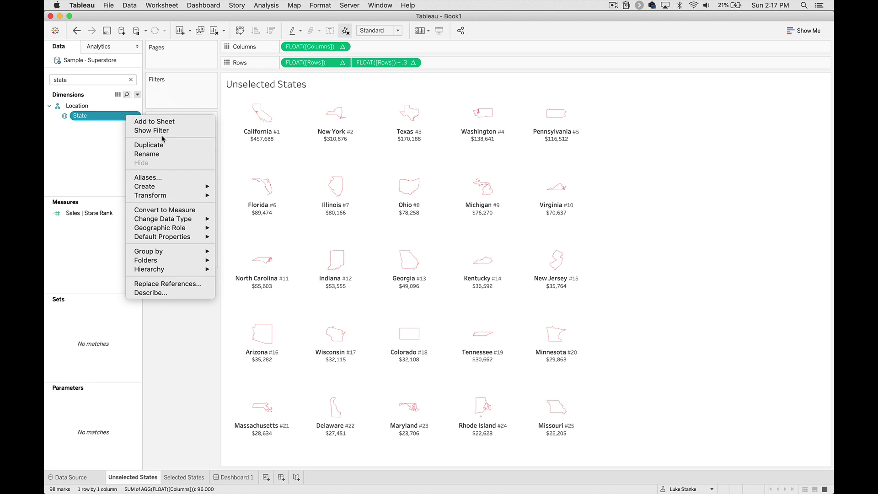
mouse_move(199, 186)
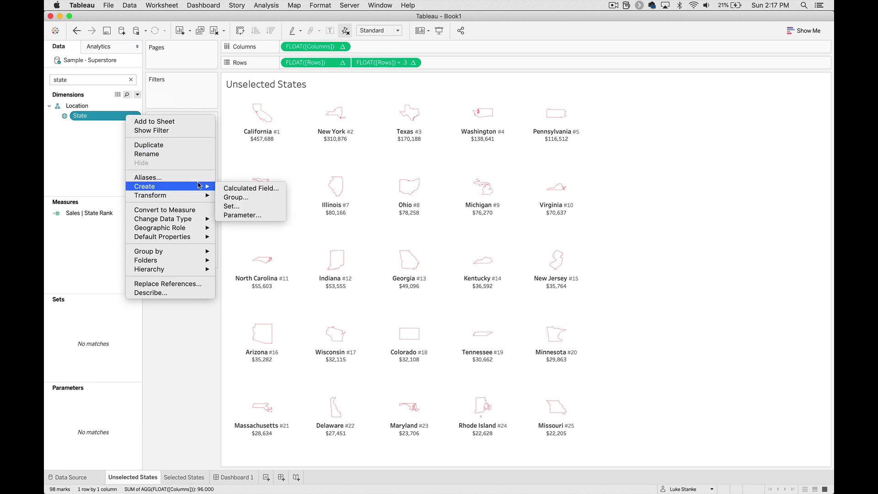
click(251, 219)
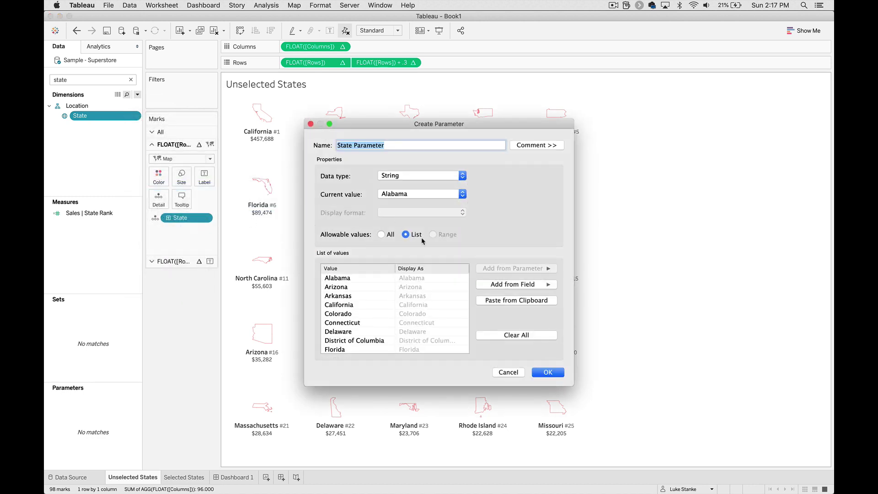
click(405, 176)
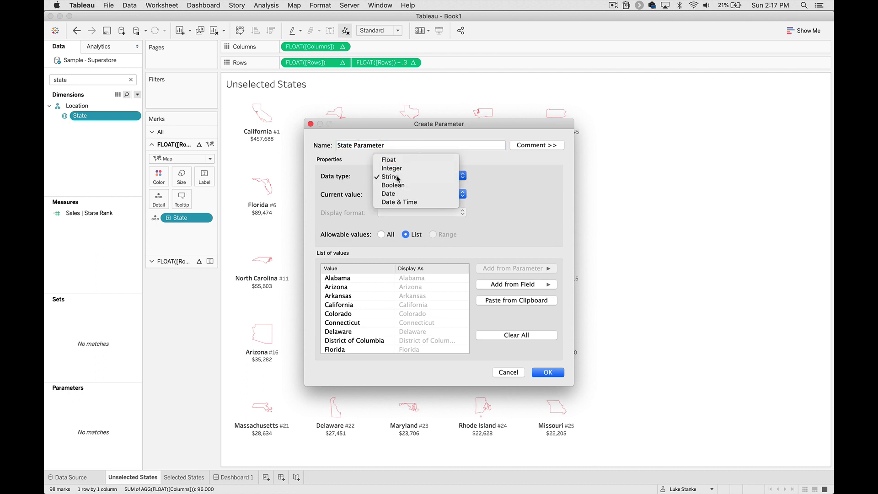
click(391, 177)
click(388, 195)
click(388, 196)
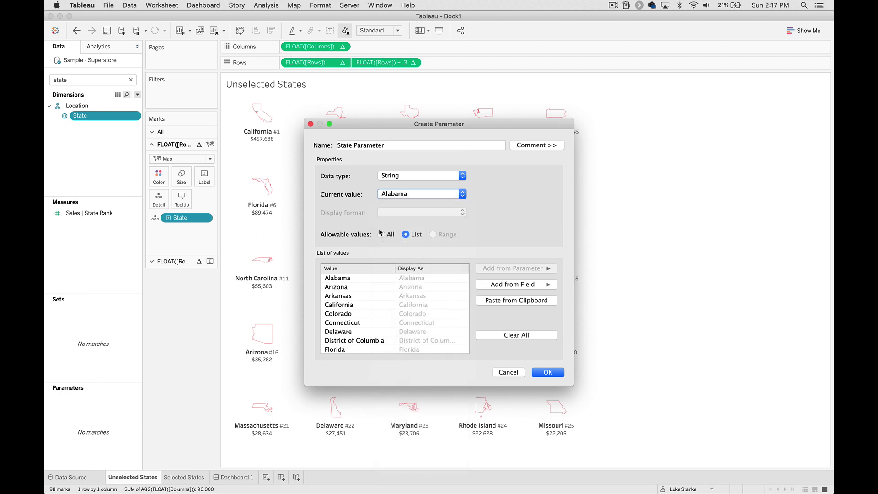
click(381, 234)
click(558, 264)
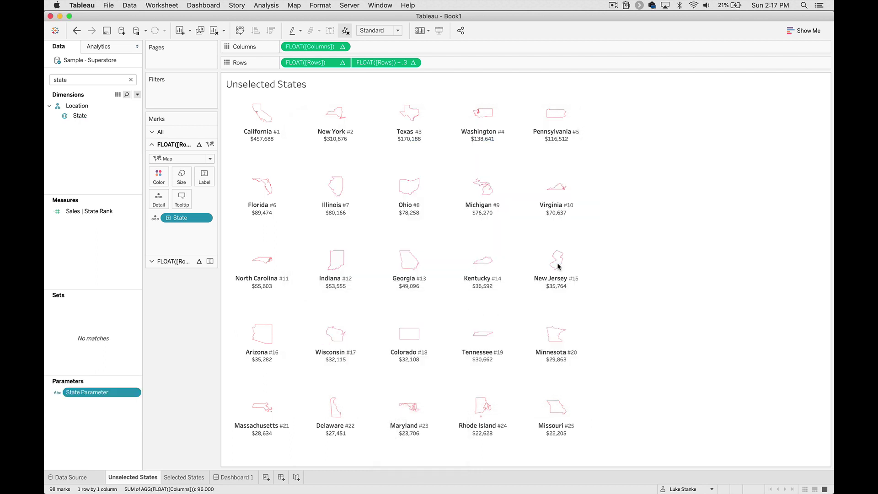
Create a calculated field named "State | TF" that tests whether State equals State Parameter
click(137, 95)
click(125, 104)
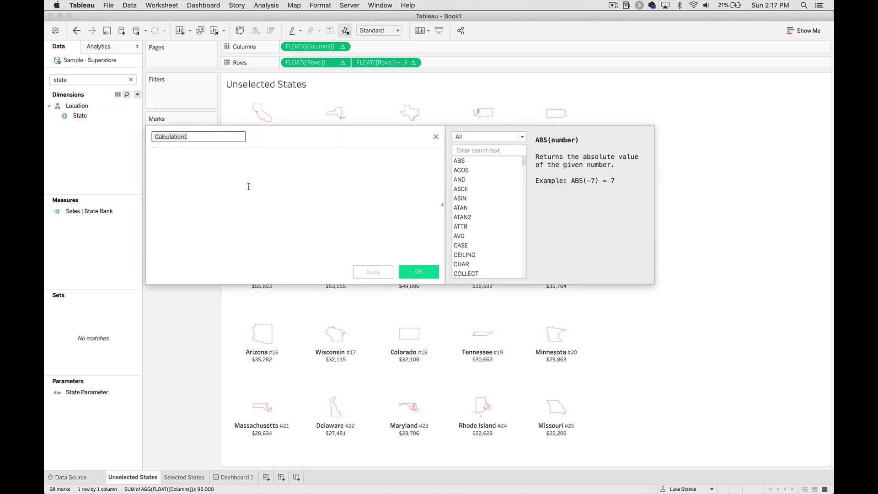
text(State | TF)
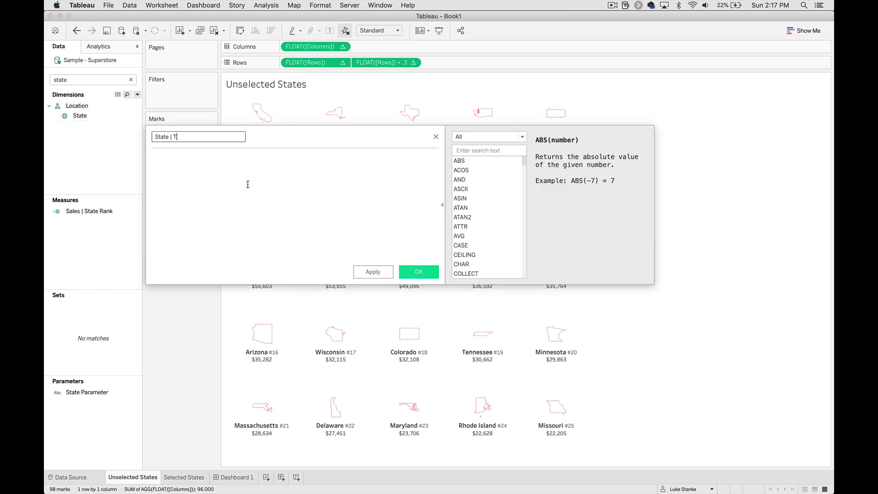
click(248, 185)
text(Sta)
key(Down)
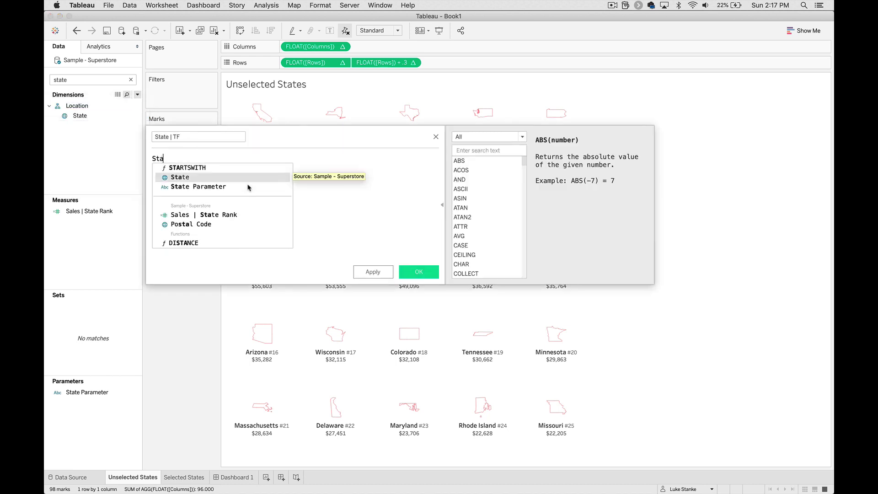
key(Return)
text(= St)
key(Down)
key(Down)
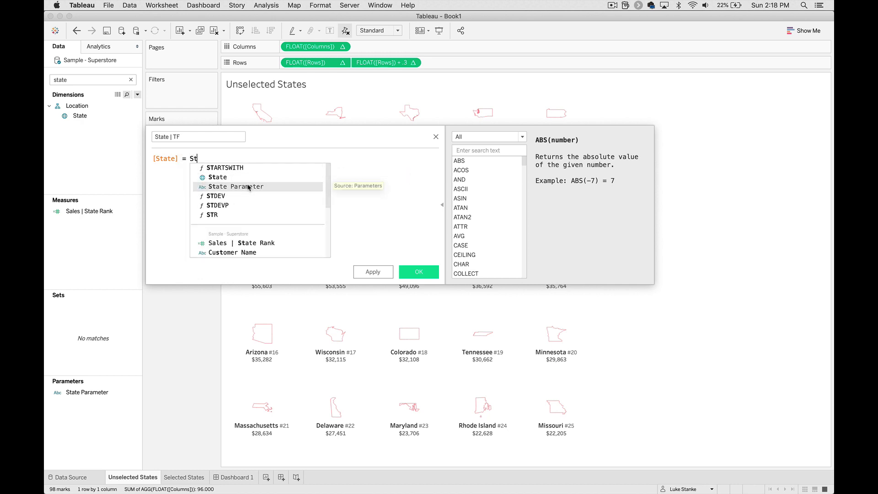
key(Return)
click(413, 272)
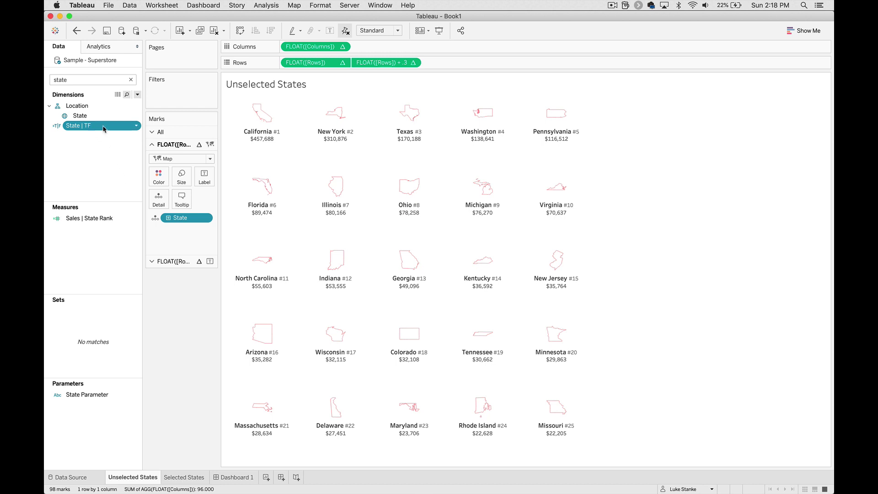
Filter the Unselected States sheet to the False value of State | TF
drag(91, 129, 183, 103)
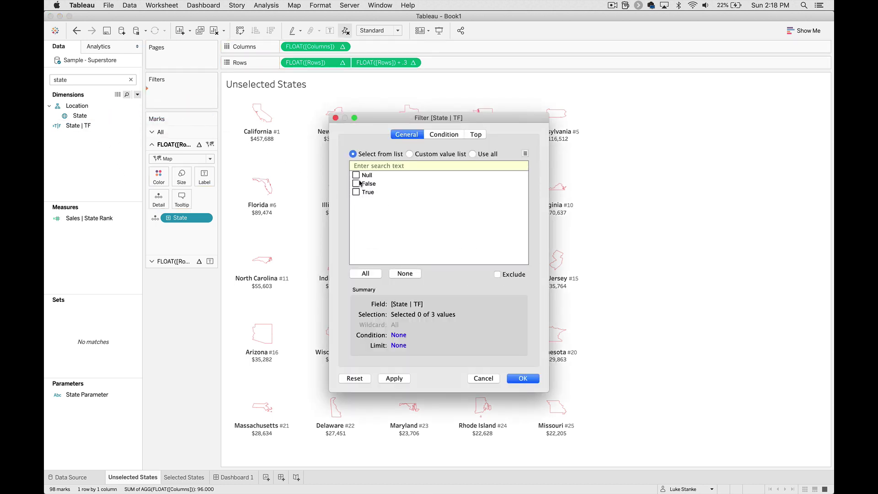
key(Return)
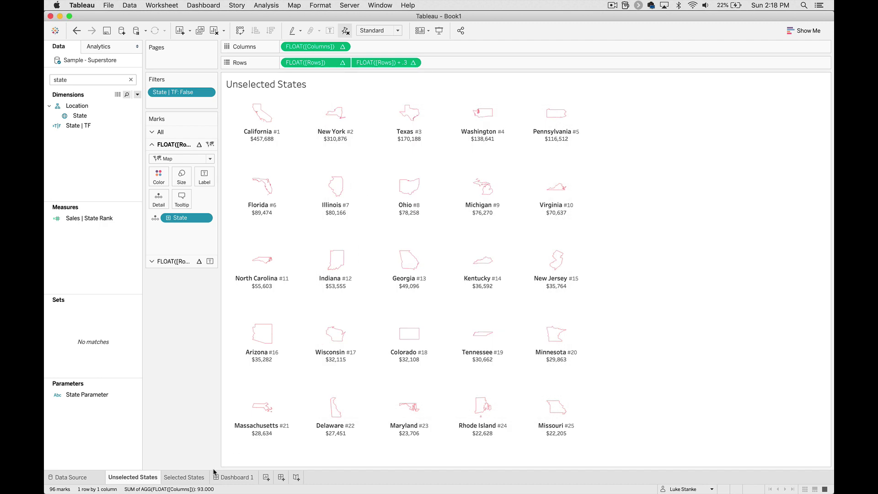
Filter the Selected States sheet to the True value of State | TF
click(191, 477)
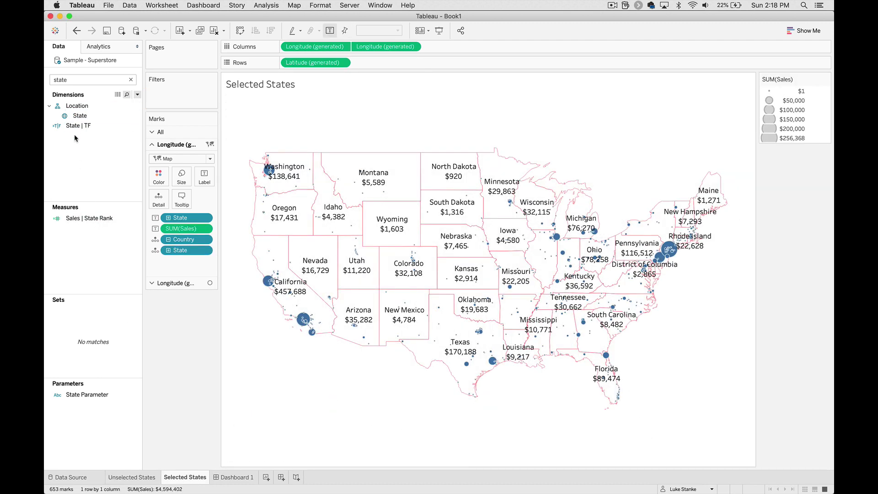
drag(77, 126, 179, 93)
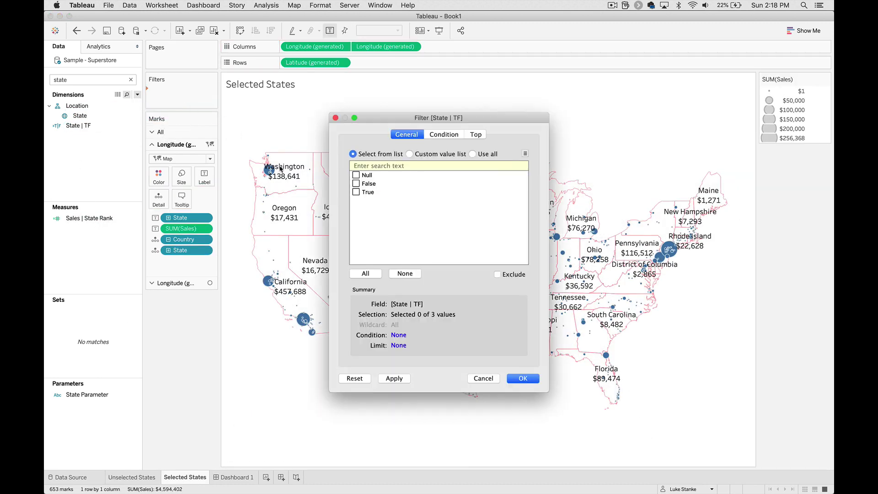
click(361, 194)
key(Return)
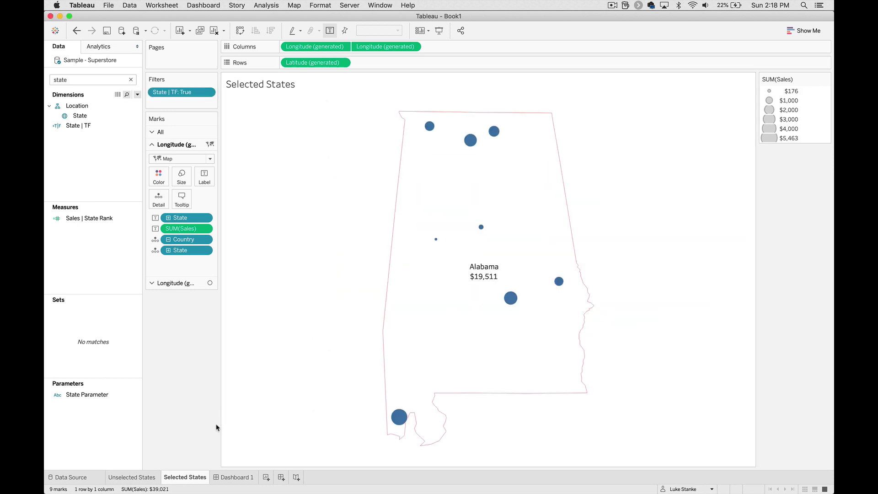
Add a dashboard parameter action, run on select from Unselected States only, that passes the State field to State Parameter
click(245, 480)
click(196, 5)
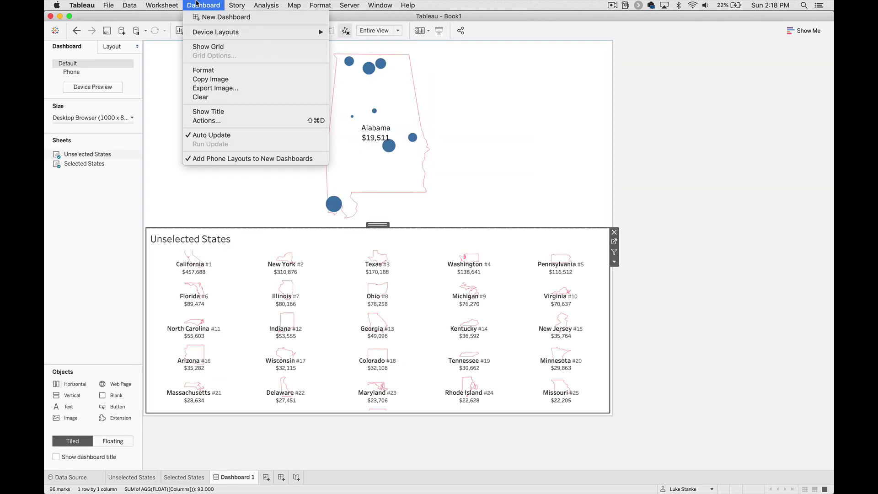
click(217, 120)
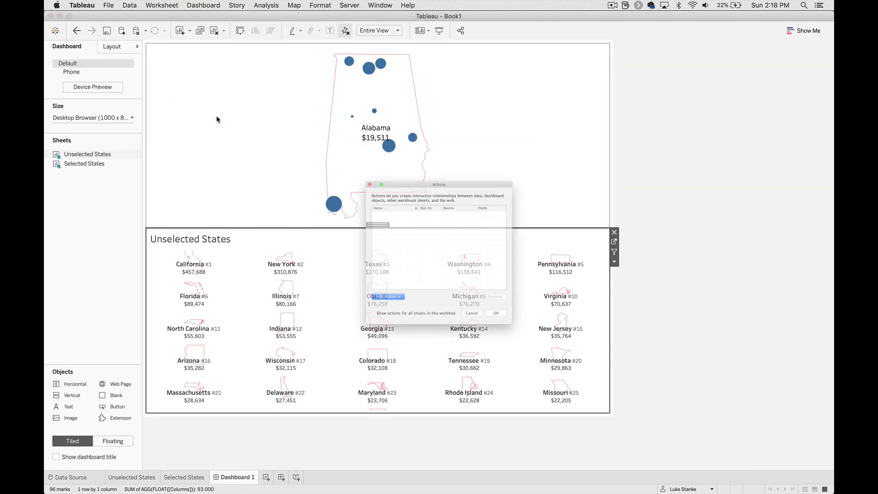
click(343, 325)
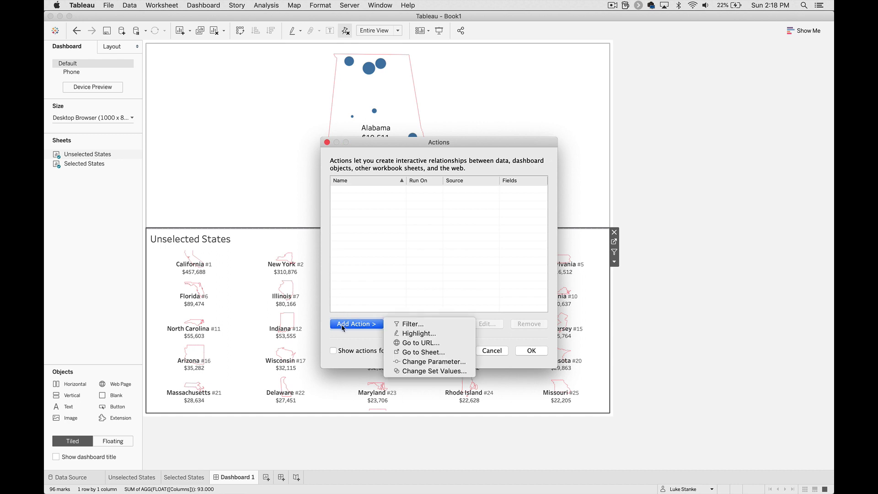
click(407, 361)
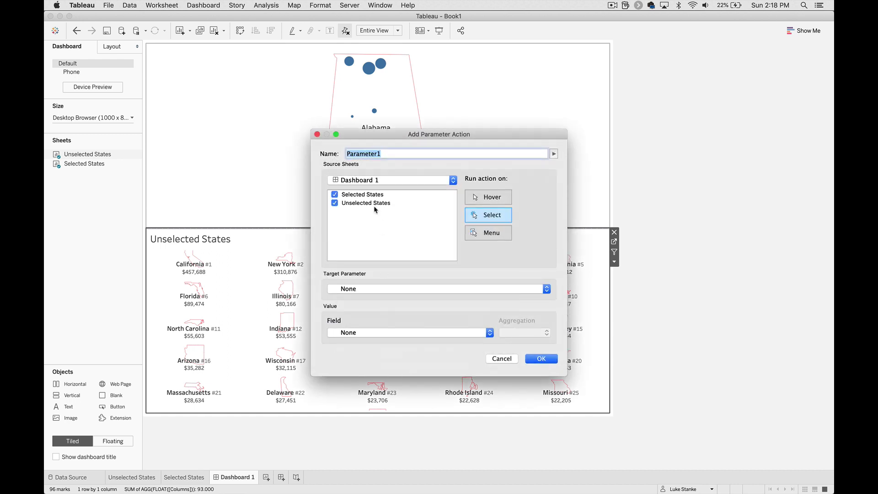
click(334, 195)
click(430, 289)
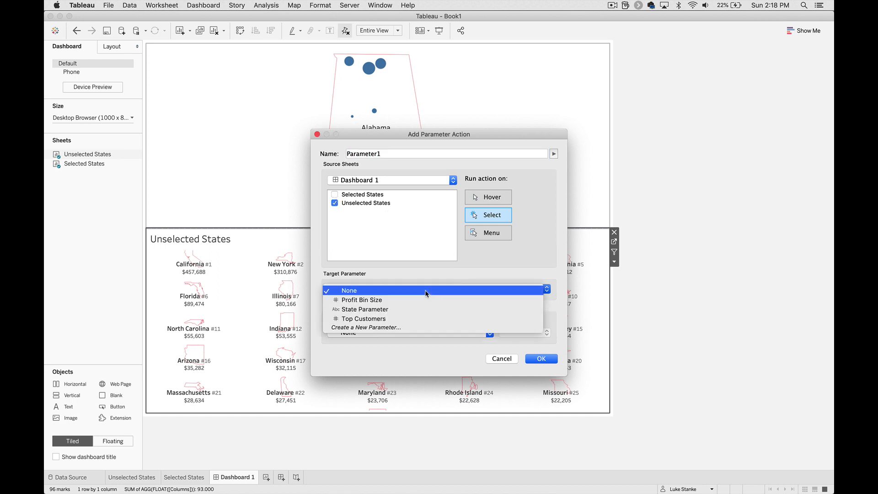
click(411, 313)
click(402, 332)
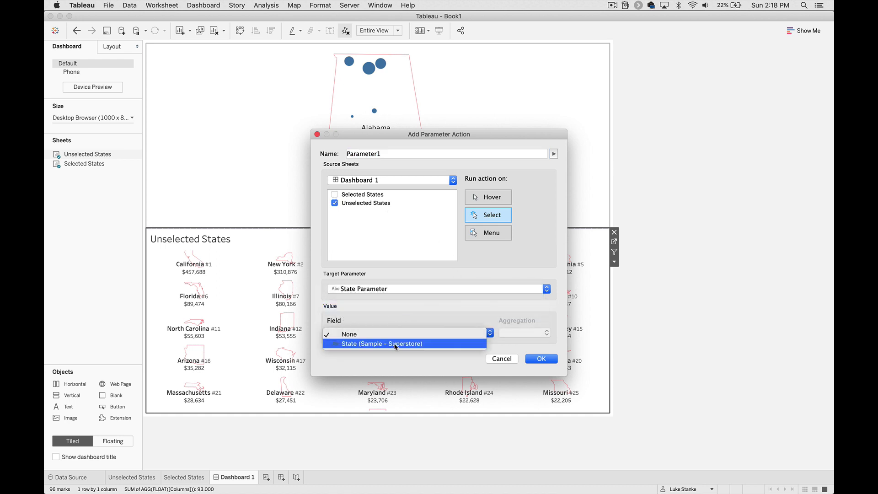
click(394, 349)
click(551, 361)
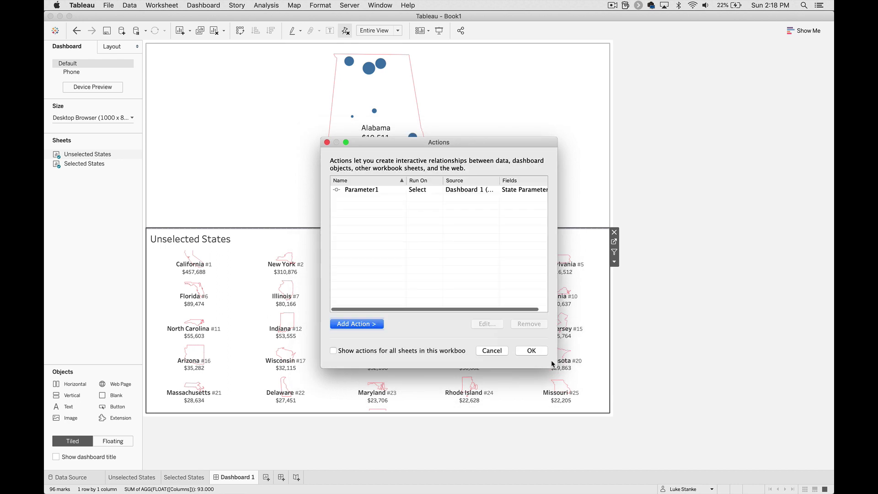
click(530, 350)
Test the parameter action by selecting Texas, New York, Ohio, Indiana, Tennessee and Minnesota one after another in the dashboard grid
click(388, 267)
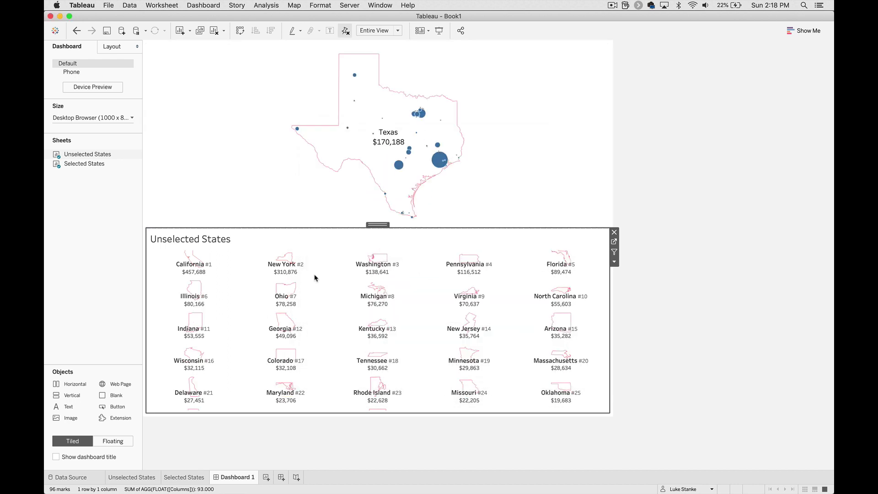
click(284, 262)
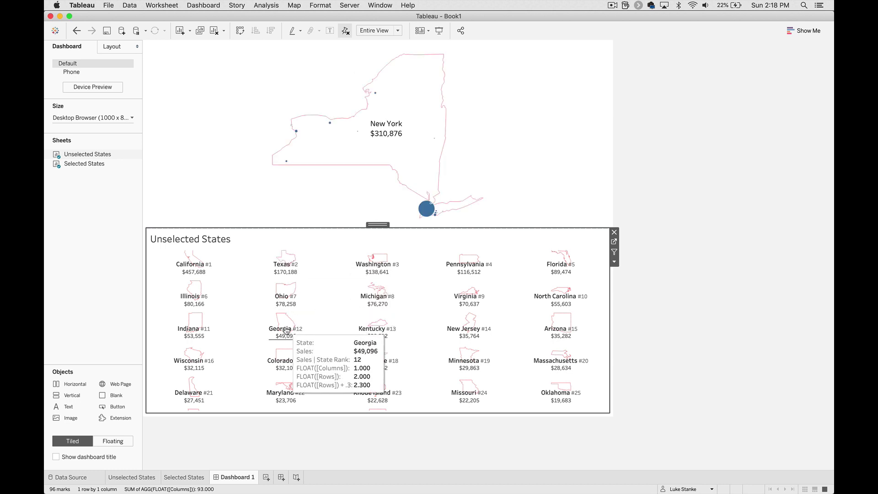
click(285, 289)
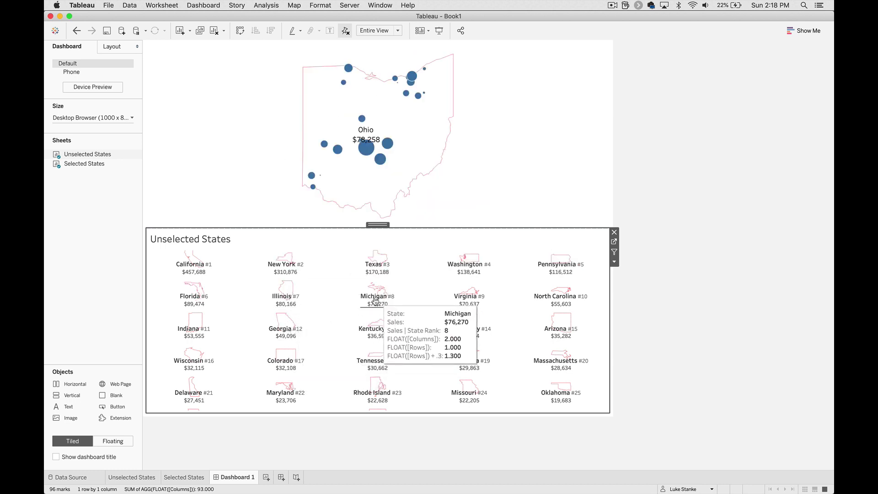
click(198, 333)
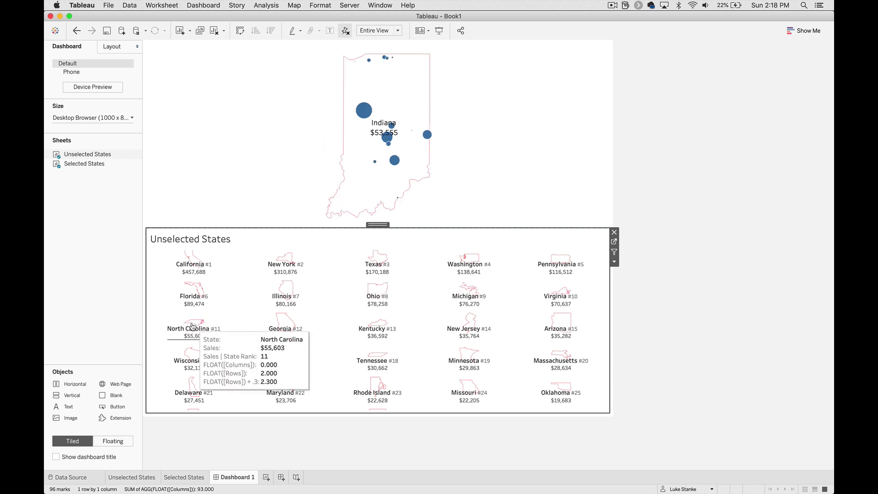
click(392, 359)
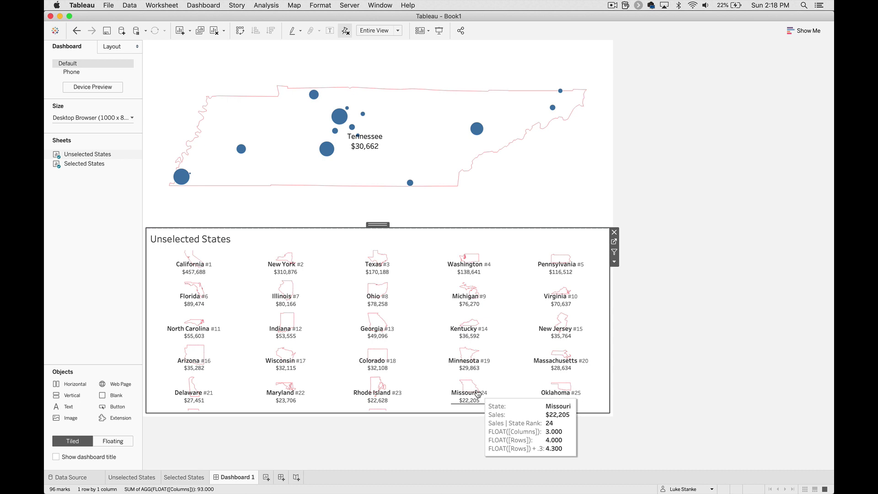
click(464, 356)
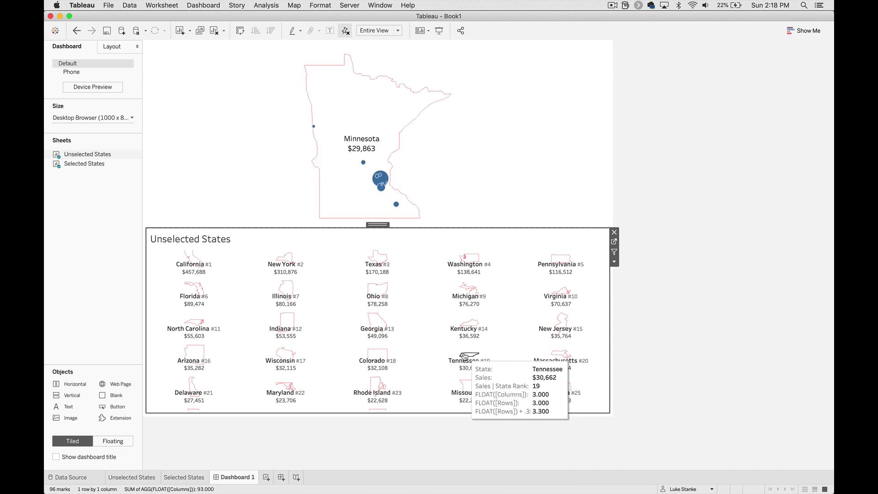
On the Unselected States sheet, move State | TF from the filters to Columns and compute Sales | State Rank along State and State | TF
click(615, 241)
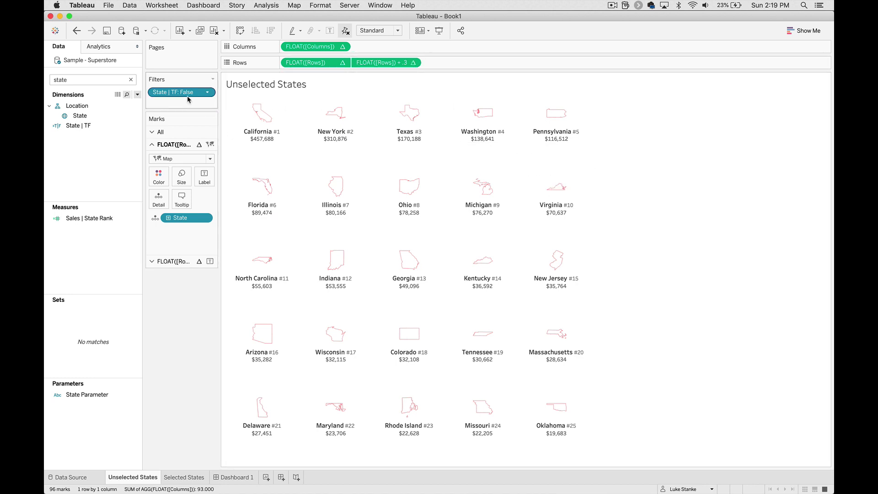
drag(186, 98, 294, 49)
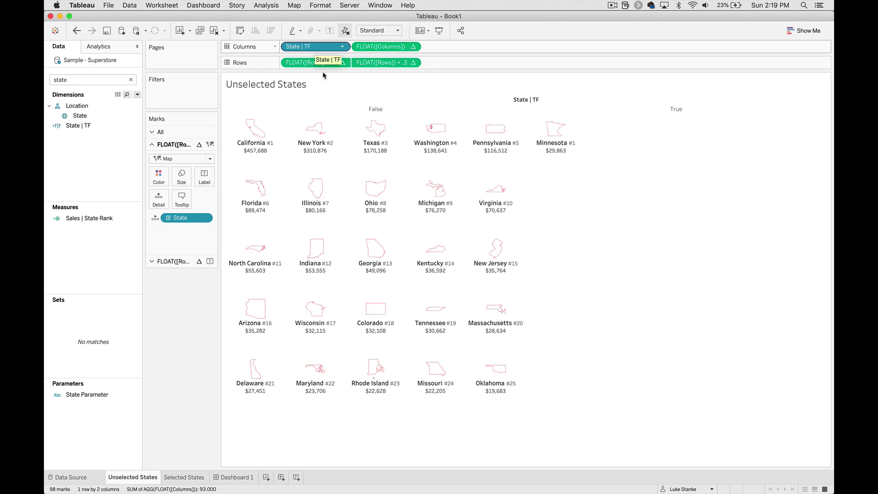
click(187, 262)
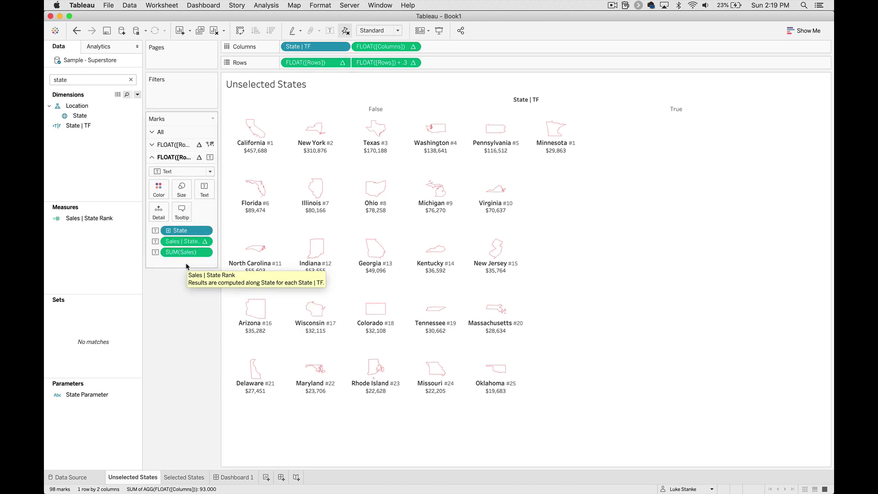
click(204, 241)
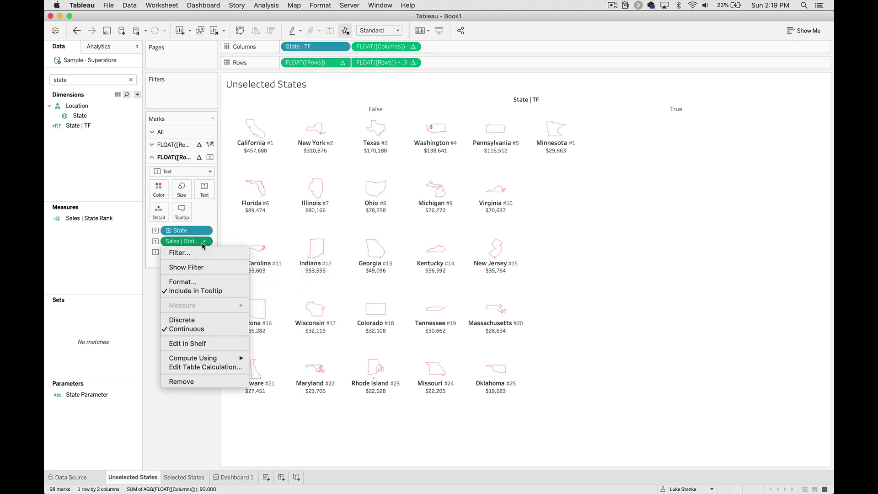
click(215, 368)
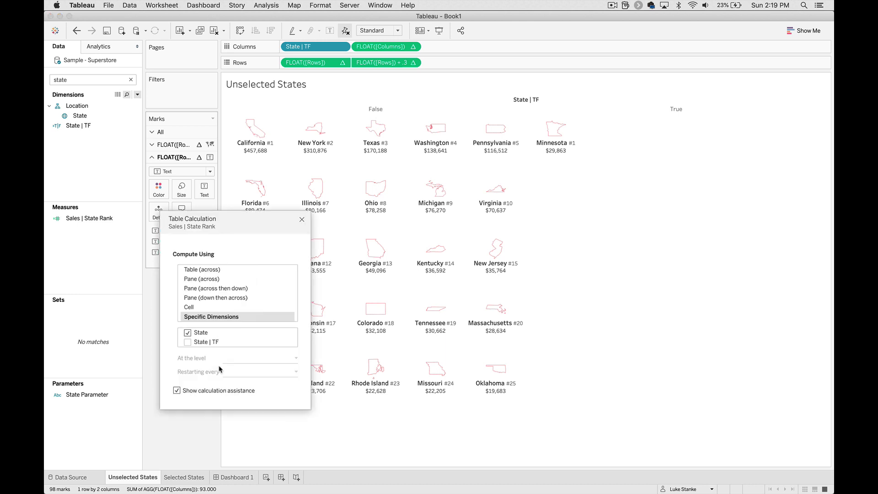
click(187, 342)
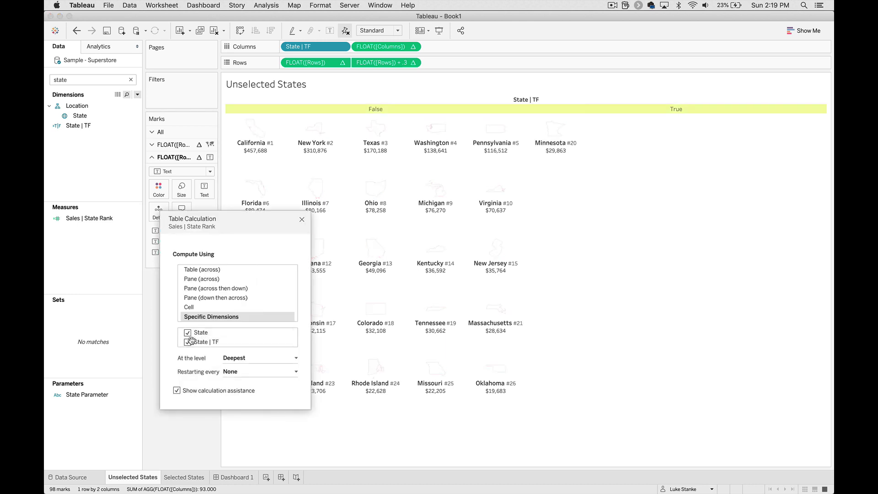
click(302, 219)
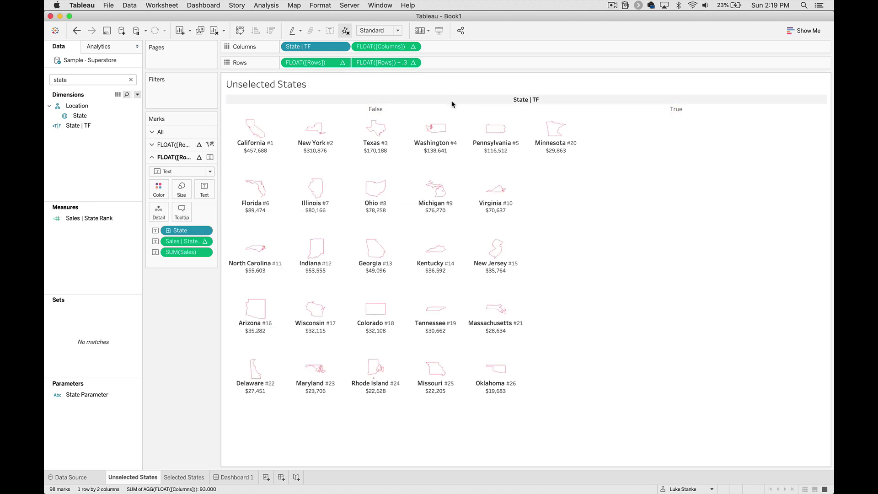
Hide the True column of State | TF, along with the column field label and the remaining False header
right_click(641, 107)
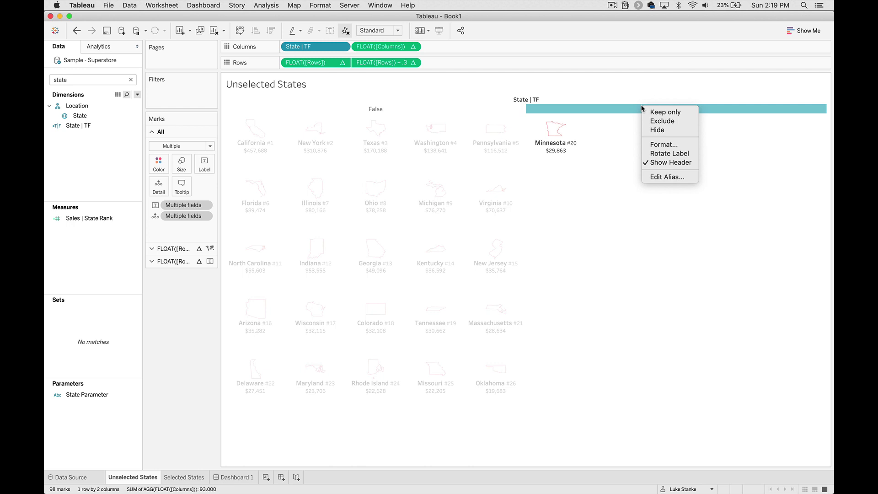
click(656, 130)
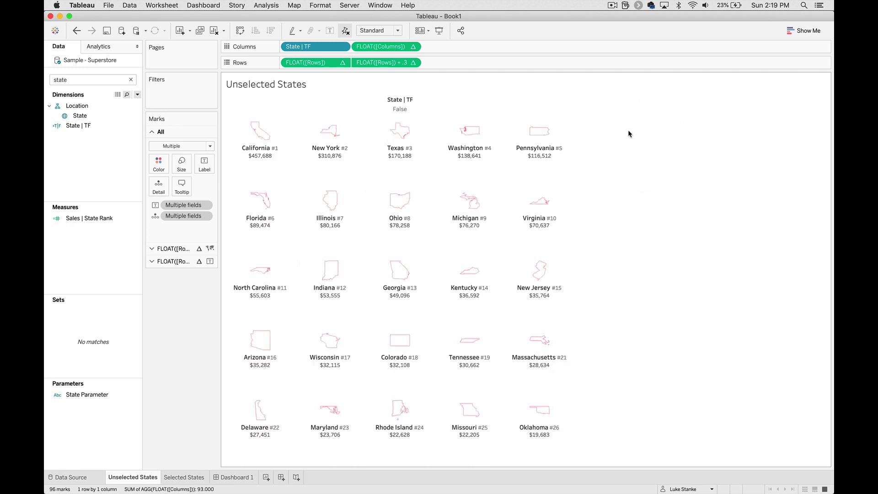
right_click(400, 103)
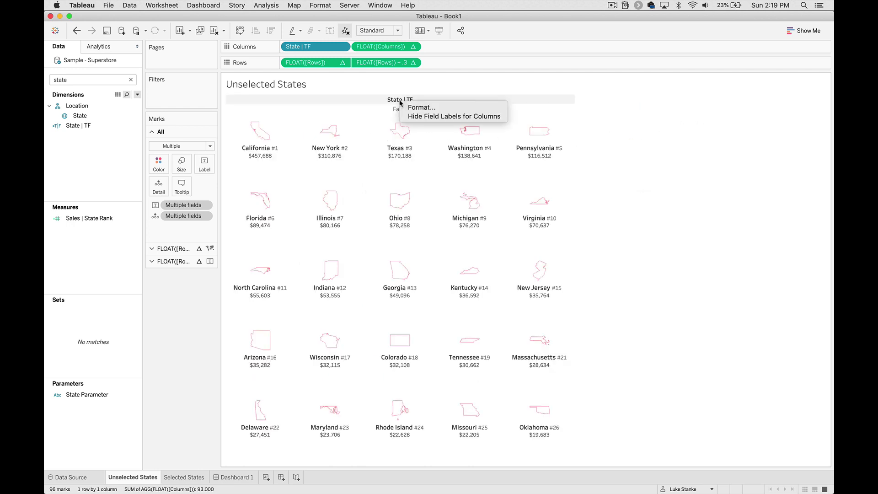
click(414, 117)
right_click(400, 100)
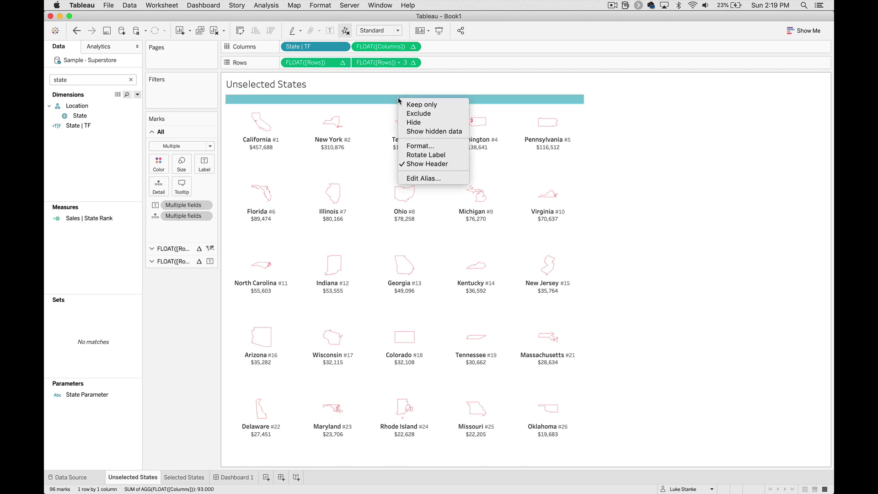
click(418, 165)
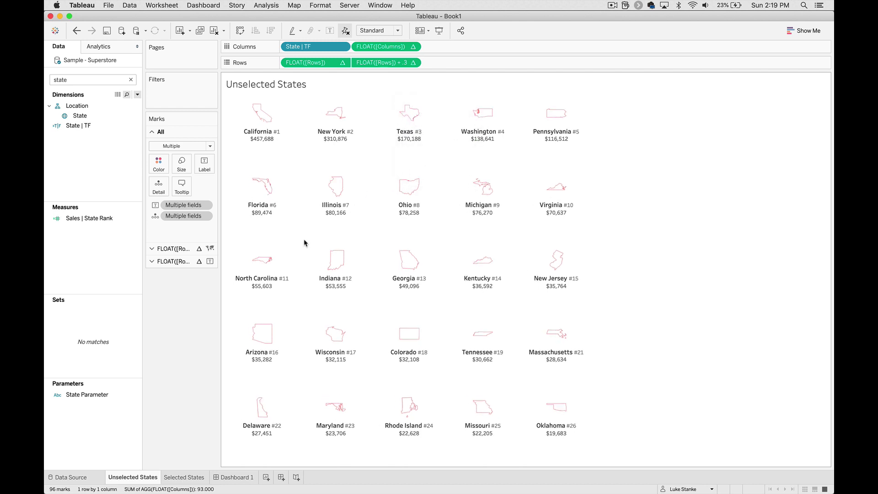
Return to Dashboard 1 and reduce its fixed width to 700 px
click(251, 480)
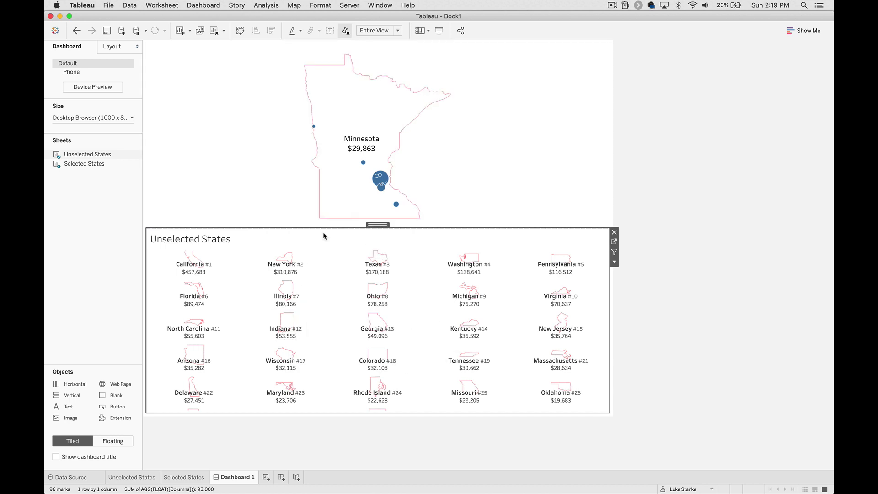
click(81, 118)
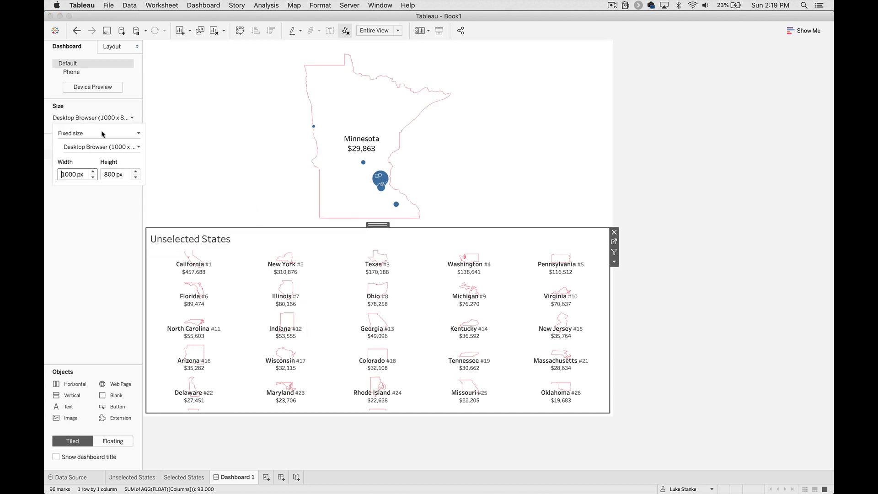
click(93, 177)
click(93, 177)
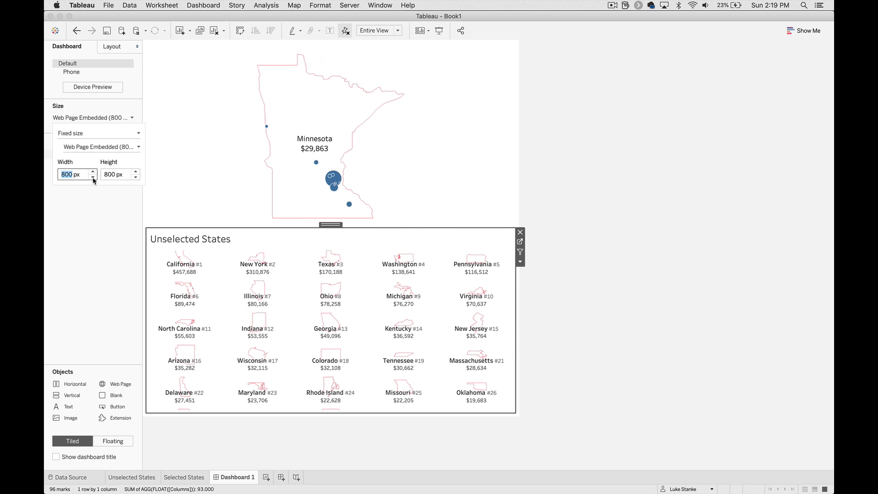
click(94, 177)
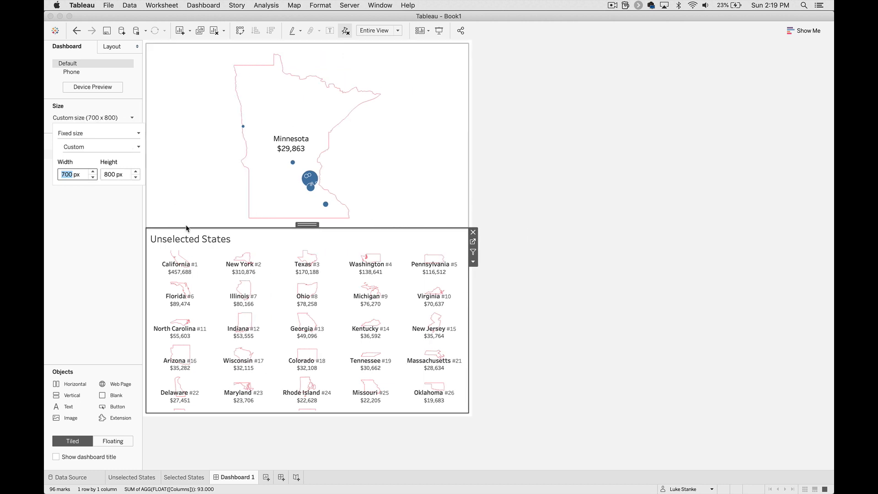
Hide the Unselected States title on the dashboard and enlarge the grid upward, shrinking the selected-state map above it
click(185, 241)
right_click(185, 241)
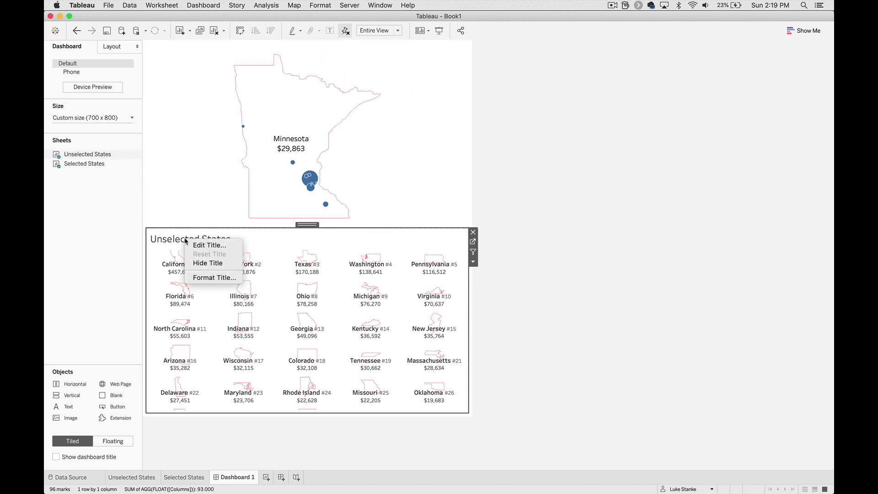
click(201, 264)
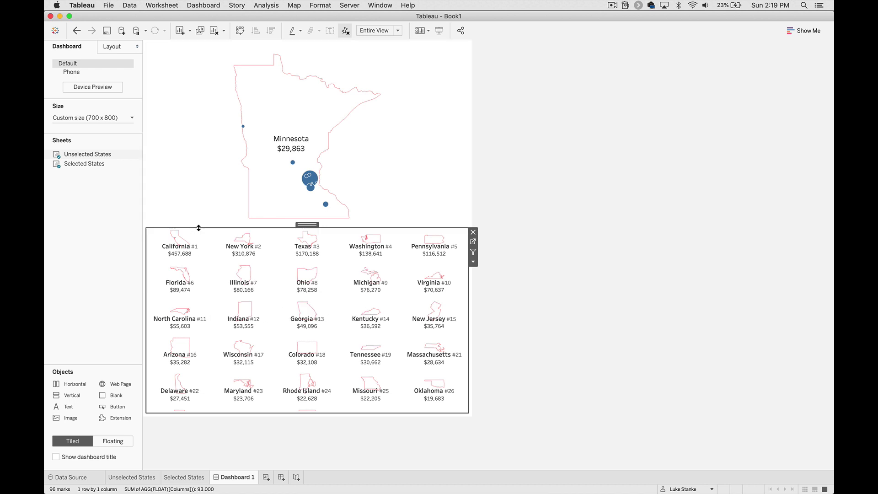
drag(198, 229, 202, 140)
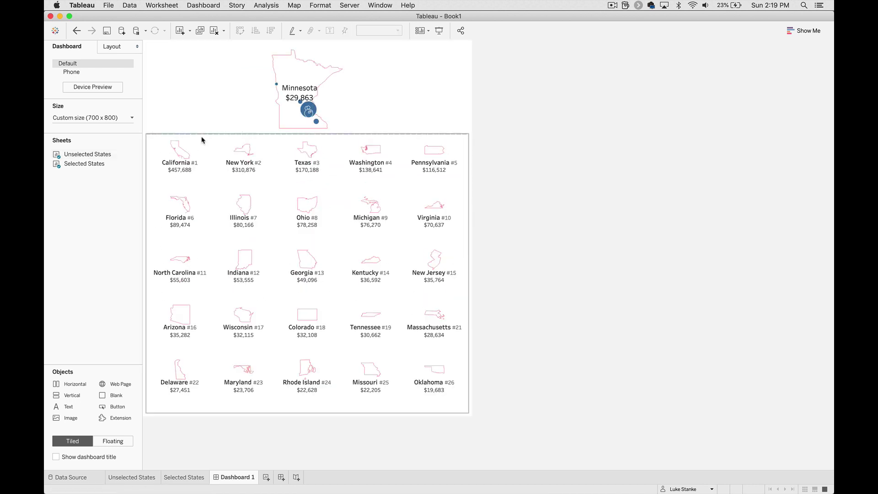
Check the state swap and ranks by selecting California, Ohio, Virginia and Pennsylvania in turn in the dashboard grid
click(179, 151)
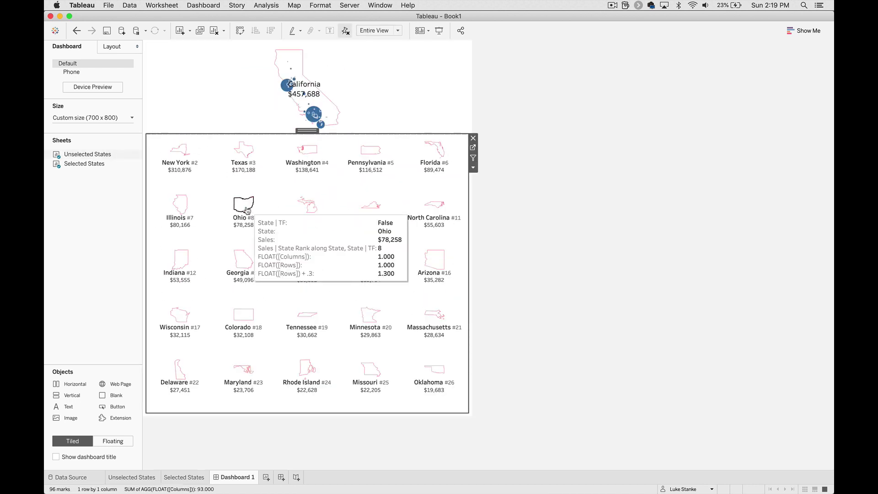
click(245, 206)
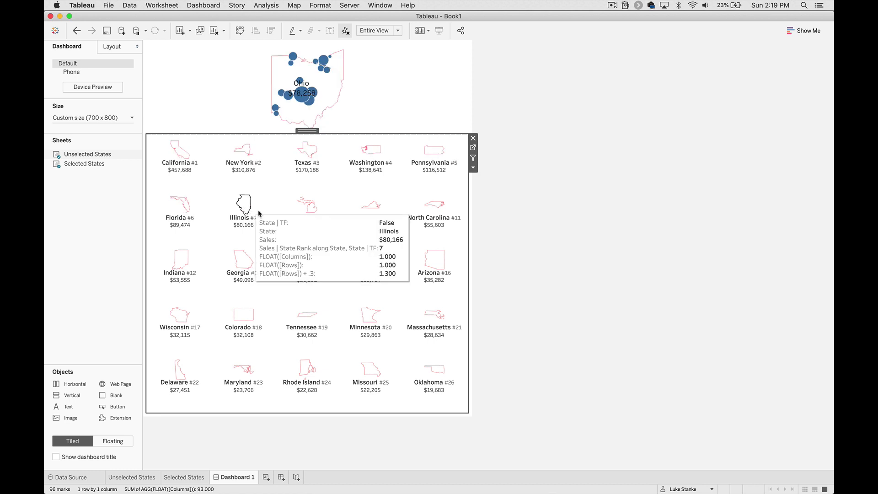
click(372, 210)
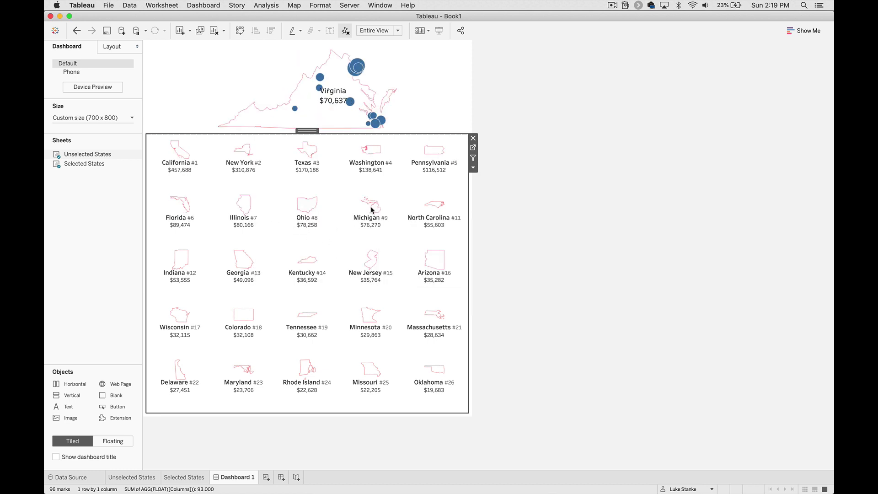
click(436, 152)
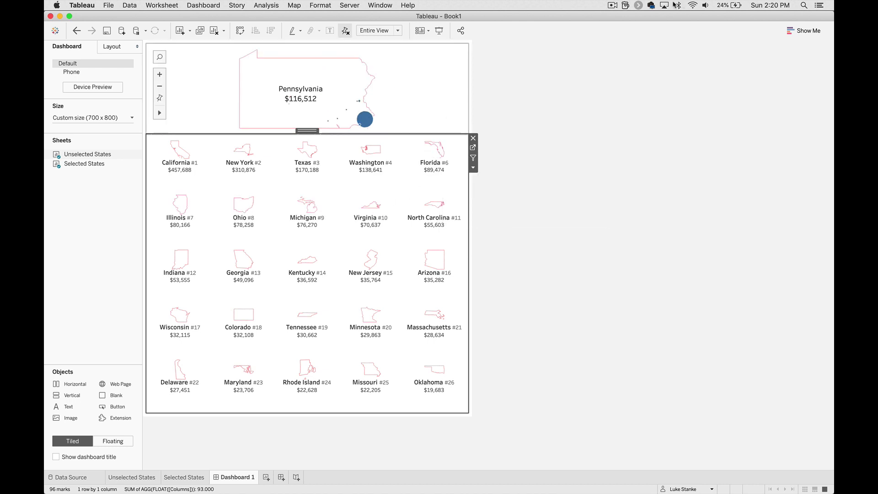
click(616, 8)
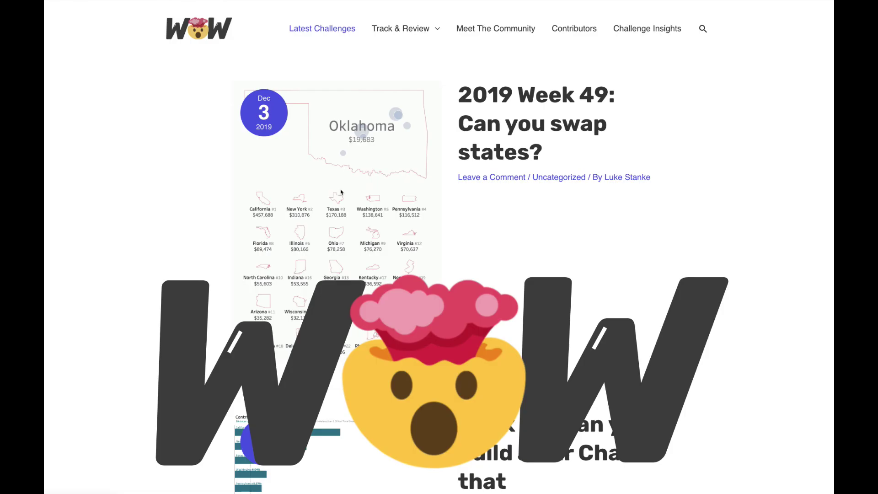